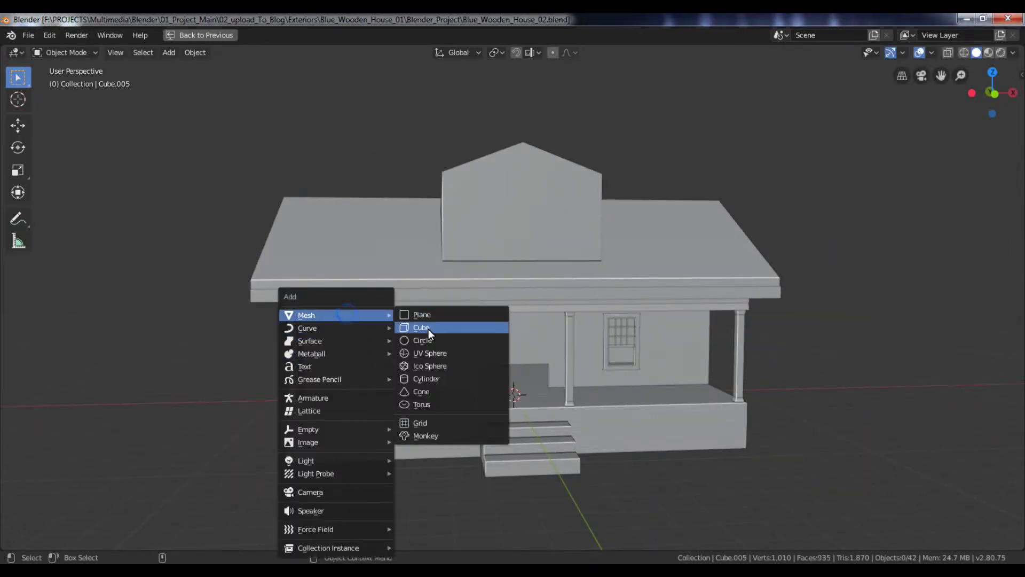
Add a cube at the 3D cursor and scale it up by about 8.44
left_click(428, 329)
key("KP_Decimal")
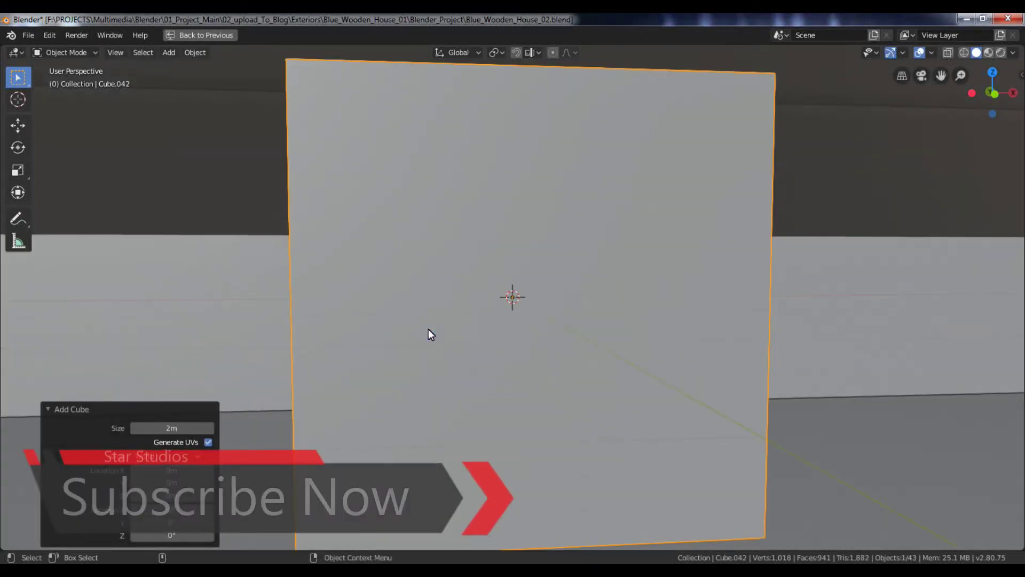
key("c")
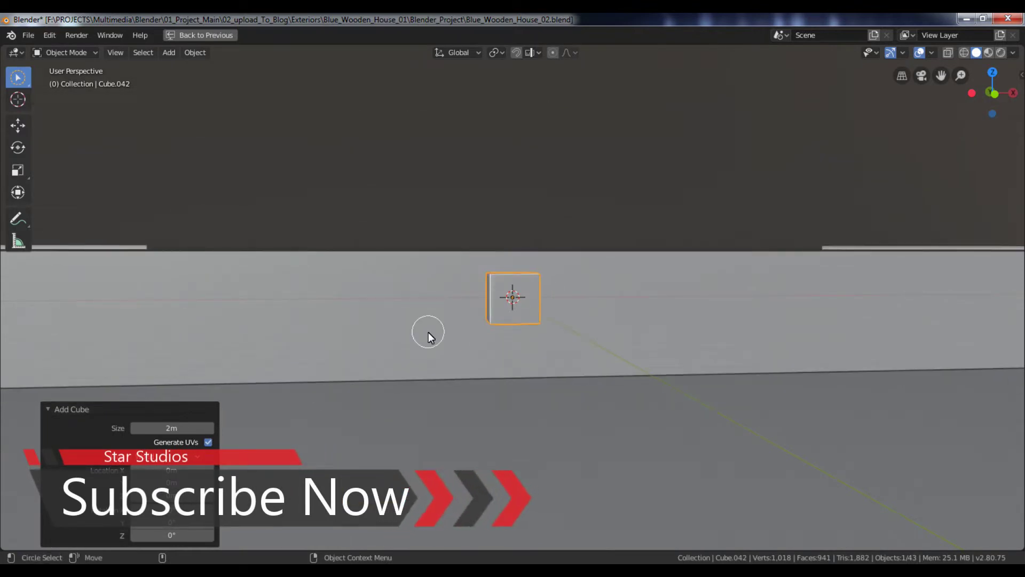
left_click(425, 332)
left_click_drag(17, 77, 69, 104)
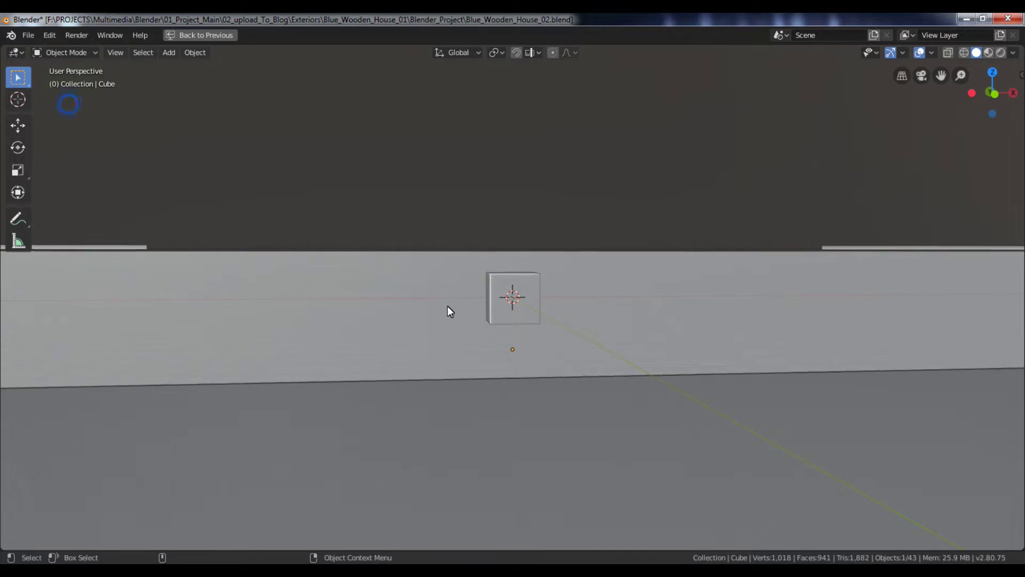
left_click(515, 291)
scroll(522, 316, "down", 6)
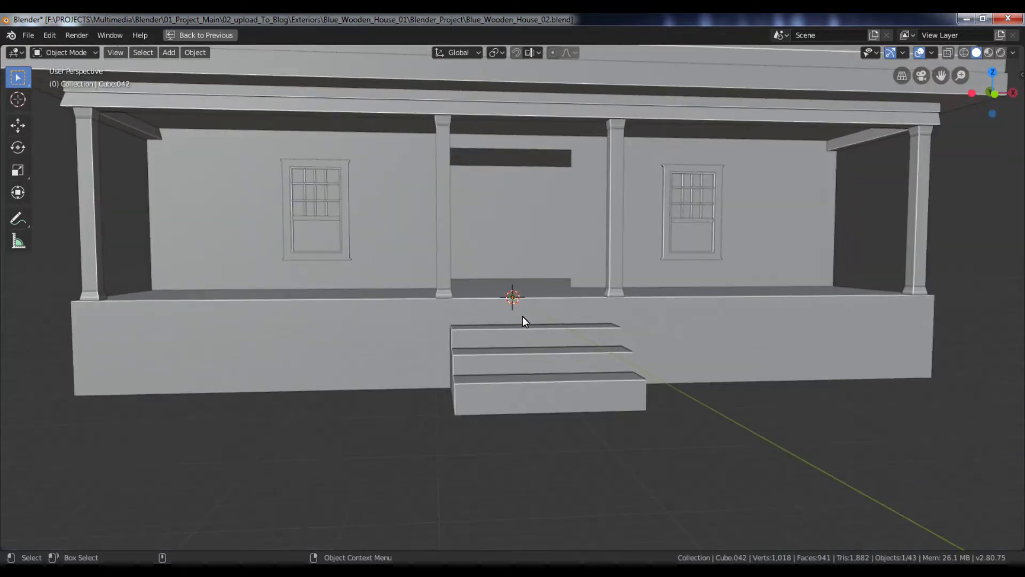
key("s")
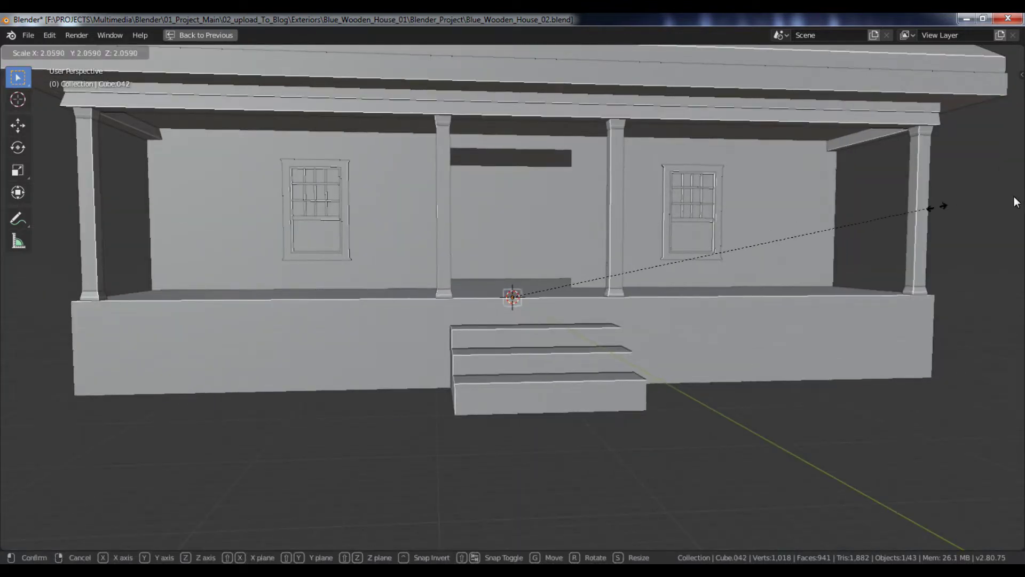
left_click(215, 226)
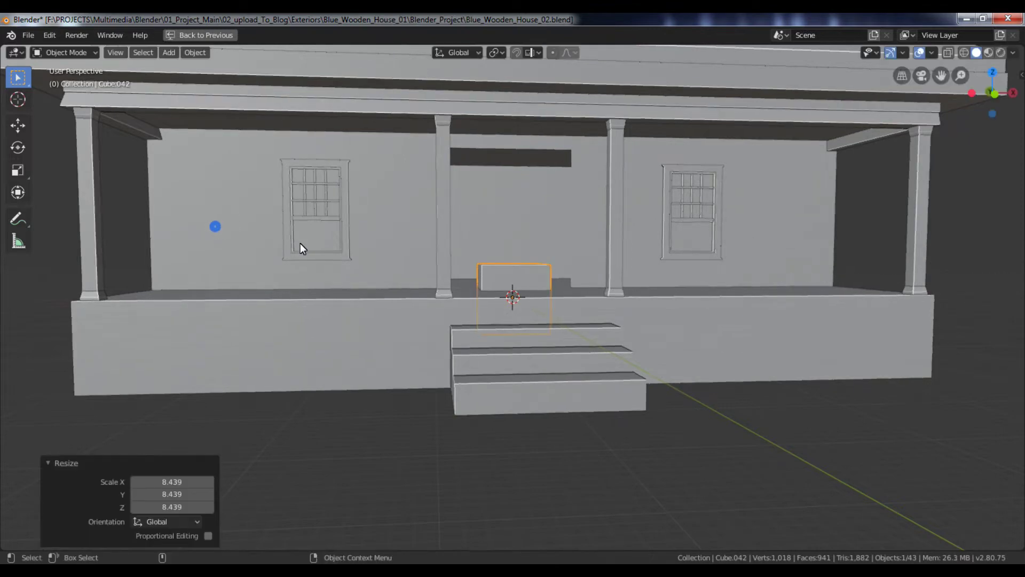
Isolate the cube in local view and scale it down to about 0.497
key("KP_Divide")
scroll(462, 259, "down", 6)
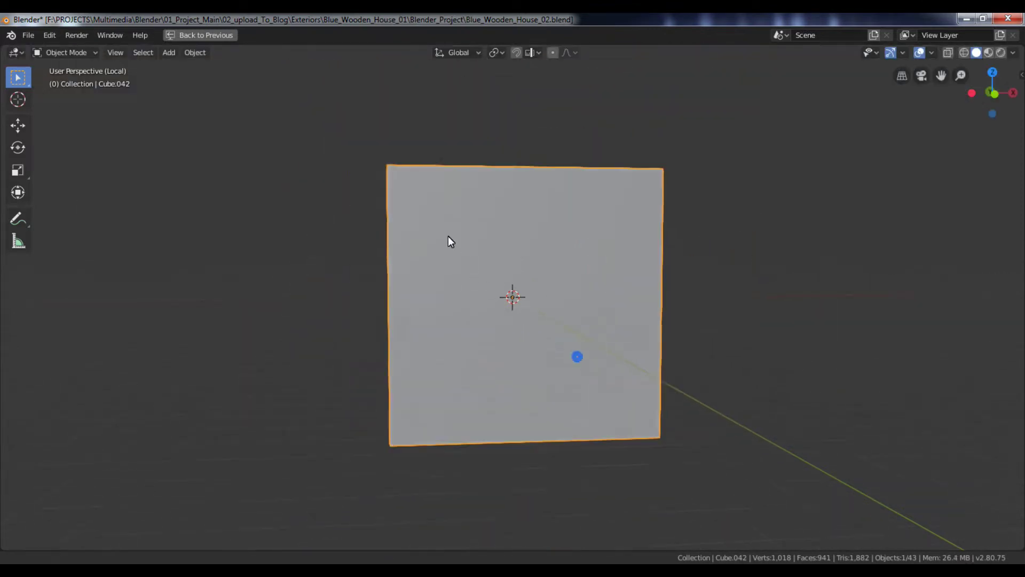
key("s")
left_click(656, 279)
middle_click_drag(656, 280, 577, 310)
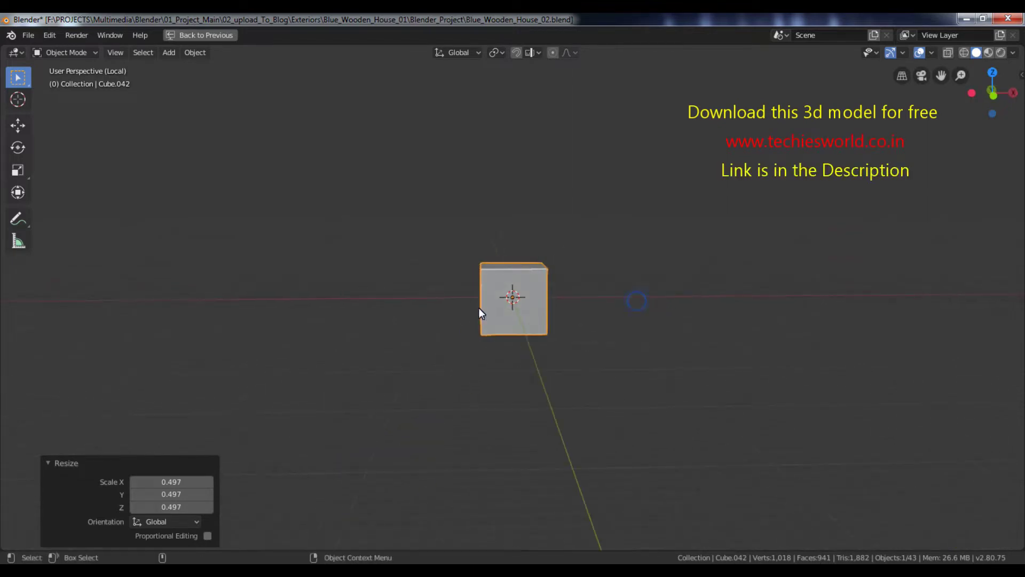
Stretch the cube into a long beam by moving its side face about -46.4 m along X in Edit Mode
key("Tab")
mouse_move(477, 308)
middle_mouse_down()
mouse_move(559, 309)
mouse_move(480, 314)
middle_mouse_up()
left_click(481, 310)
middle_click_drag(557, 319, 482, 320)
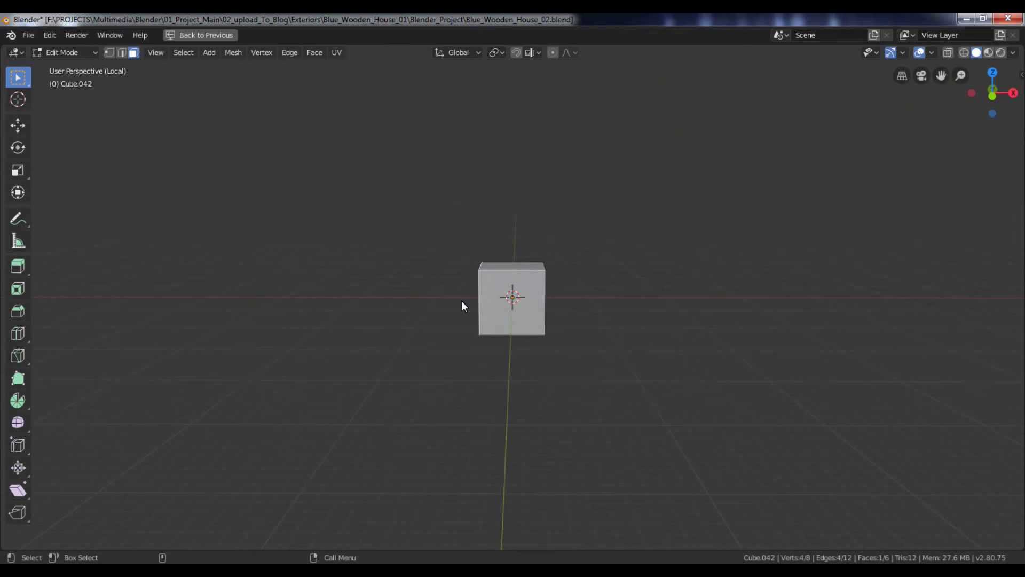
key("g")
key("x")
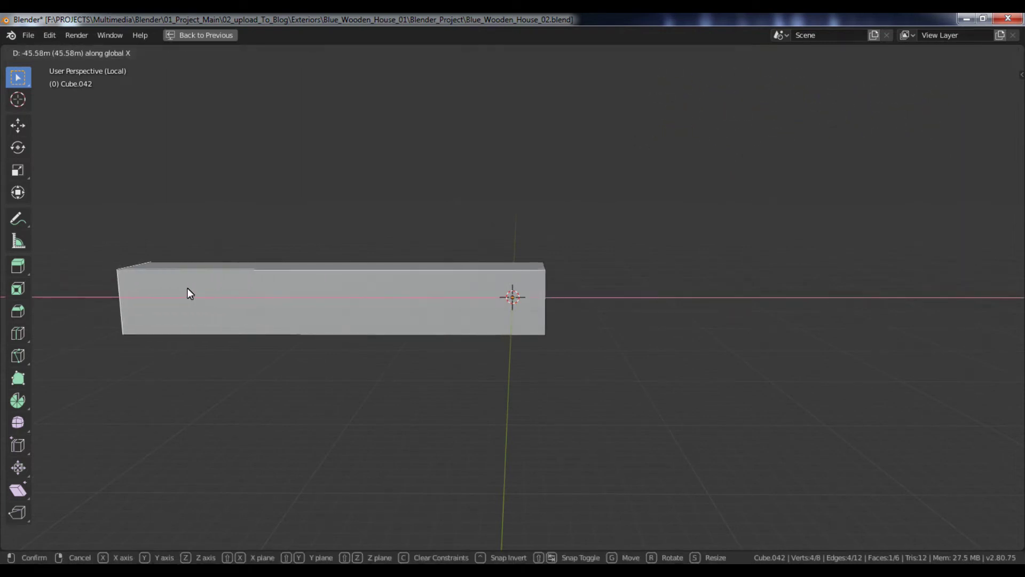
left_click(186, 288)
Extrude the beam's bottom face in place, scale it to about 0.796 along Y, and extrude it about 4.1 m downward
middle_click_drag(396, 289, 560, 315, "shift")
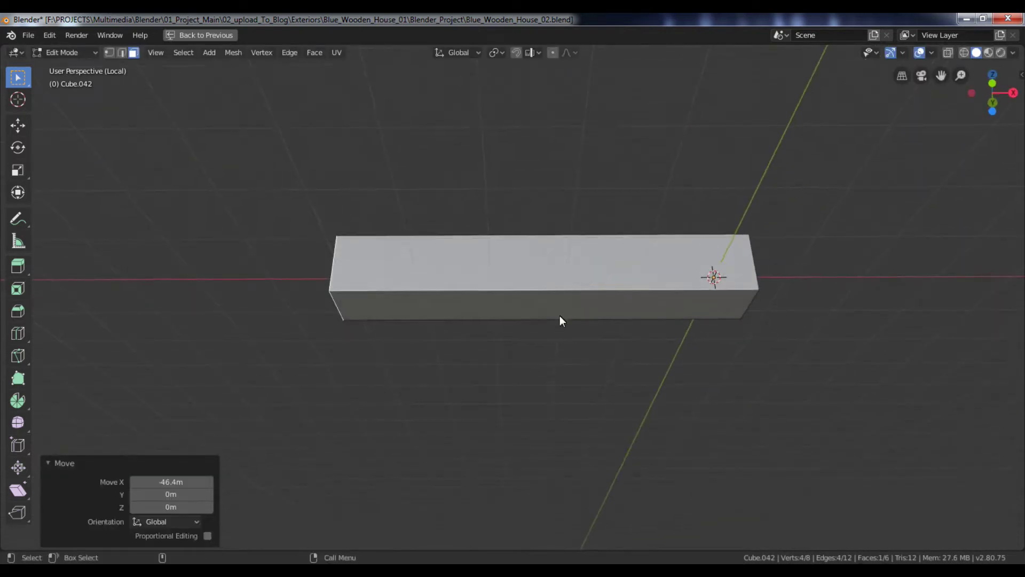
left_click(556, 310)
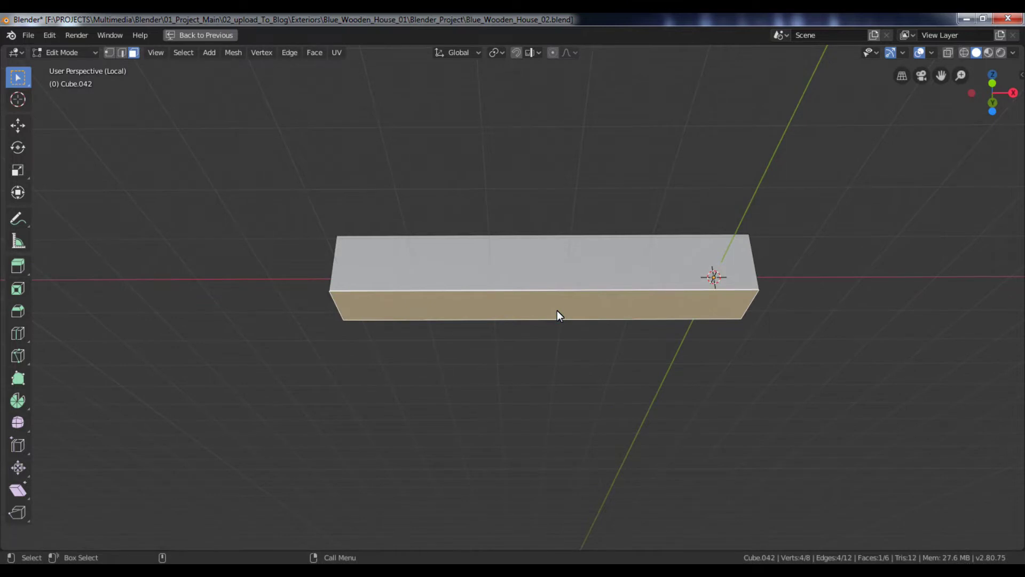
key("e")
key("s")
key("y")
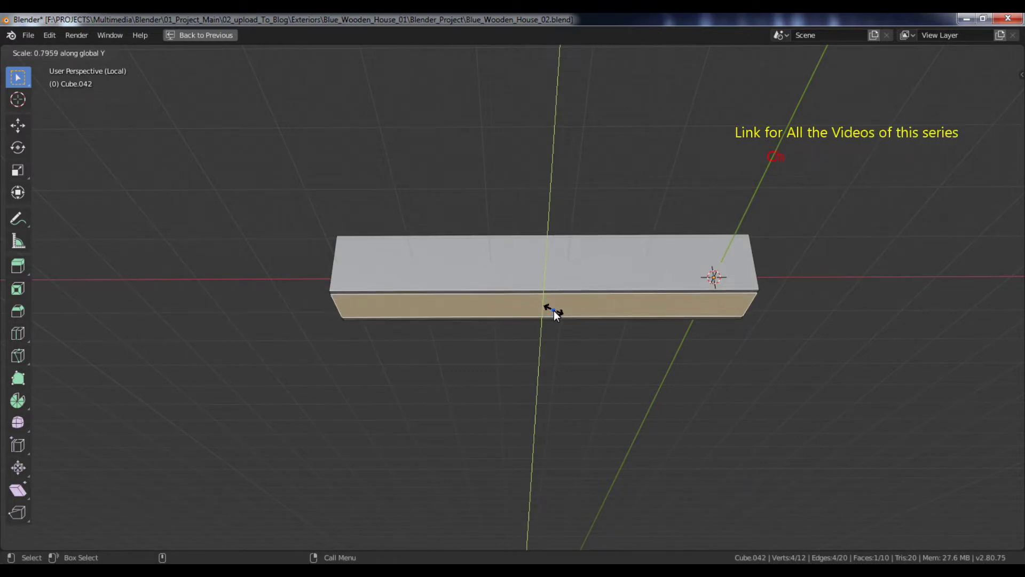
left_click(553, 311)
key("e")
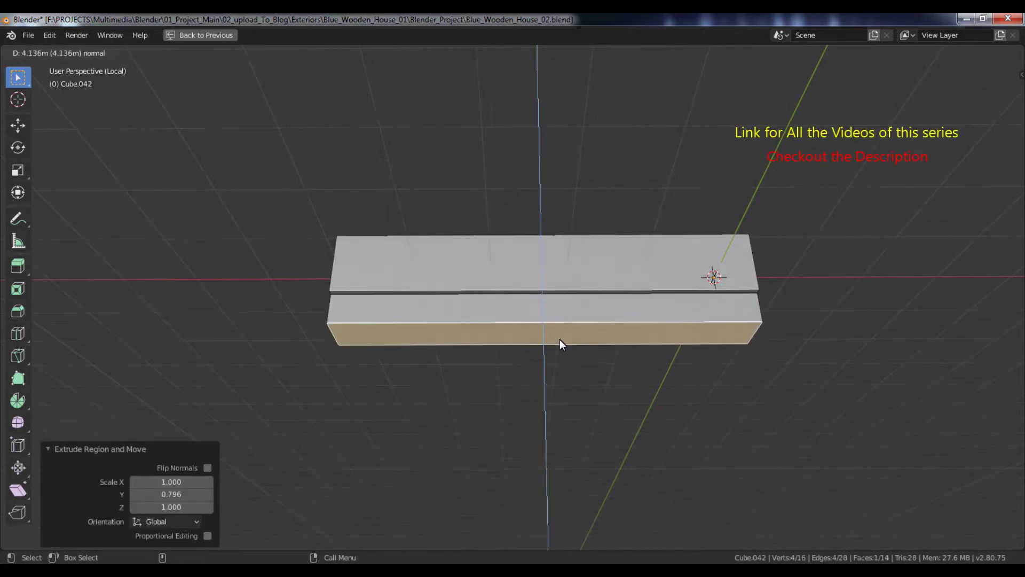
left_click(560, 345)
Widen the beam's upper block by scaling its two long side faces outward along Y, and return to Object Mode
middle_click_drag(552, 291, 518, 274)
left_click(498, 273)
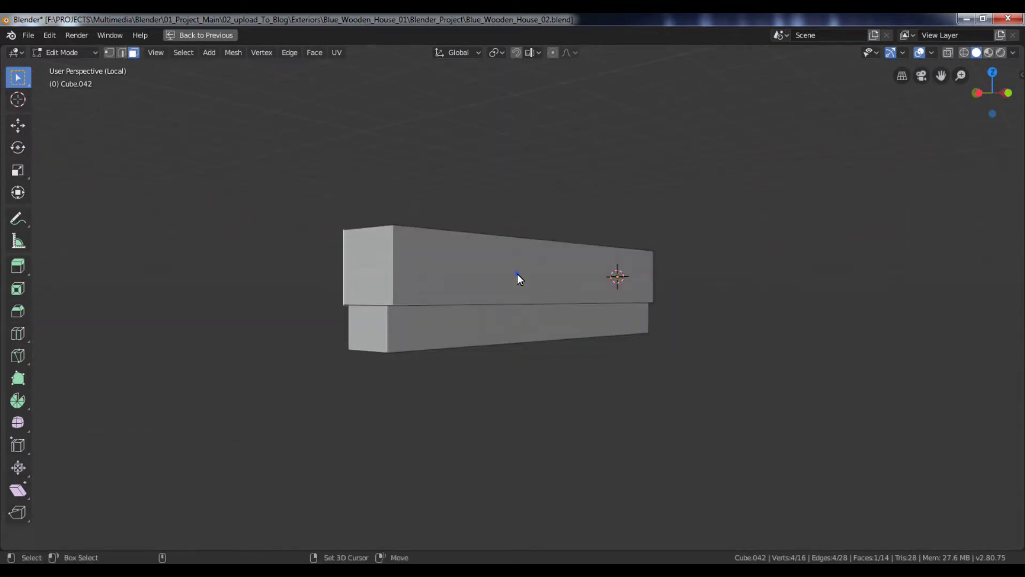
left_click(517, 274, "shift")
middle_click_drag(587, 296, 596, 296)
key("s")
key("y")
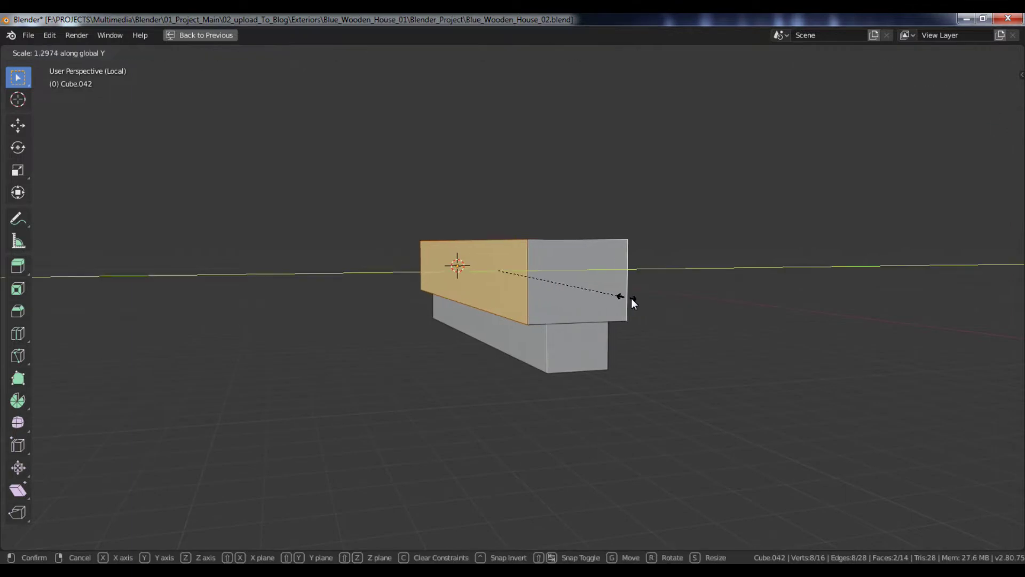
left_click(667, 297)
middle_click_drag(667, 298, 536, 303)
key("Tab")
Leave local view and, in front view, move the rail about -24.2 m in X and 24.8 m in Z to the left porch bay
middle_click_drag(553, 340, 445, 295)
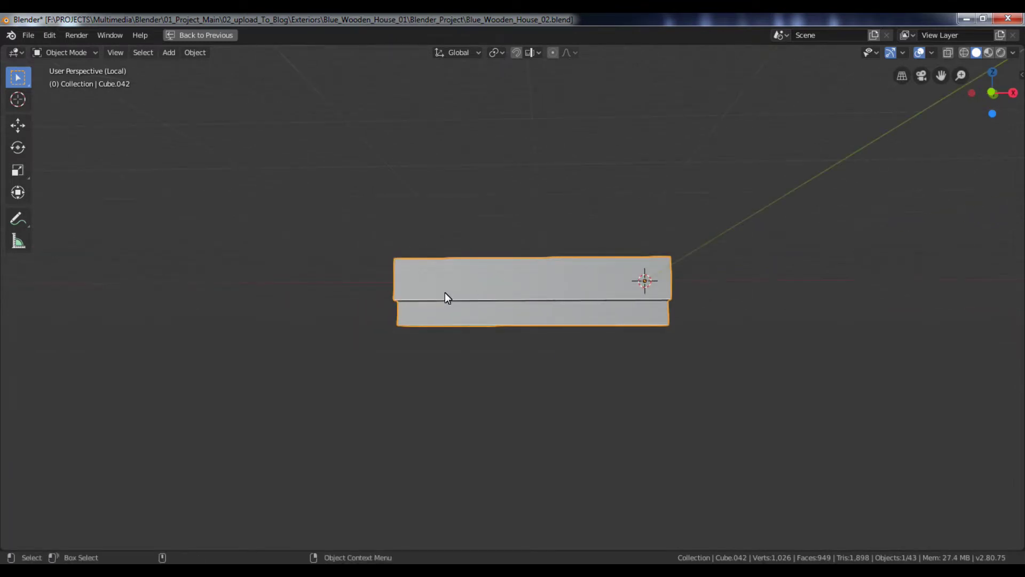
key("KP_Divide")
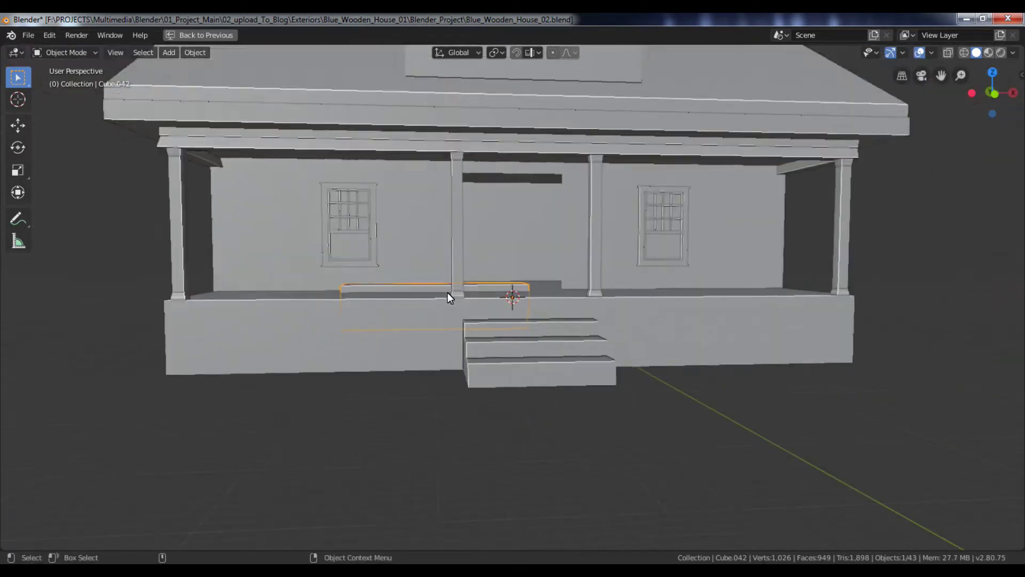
key("KP_1")
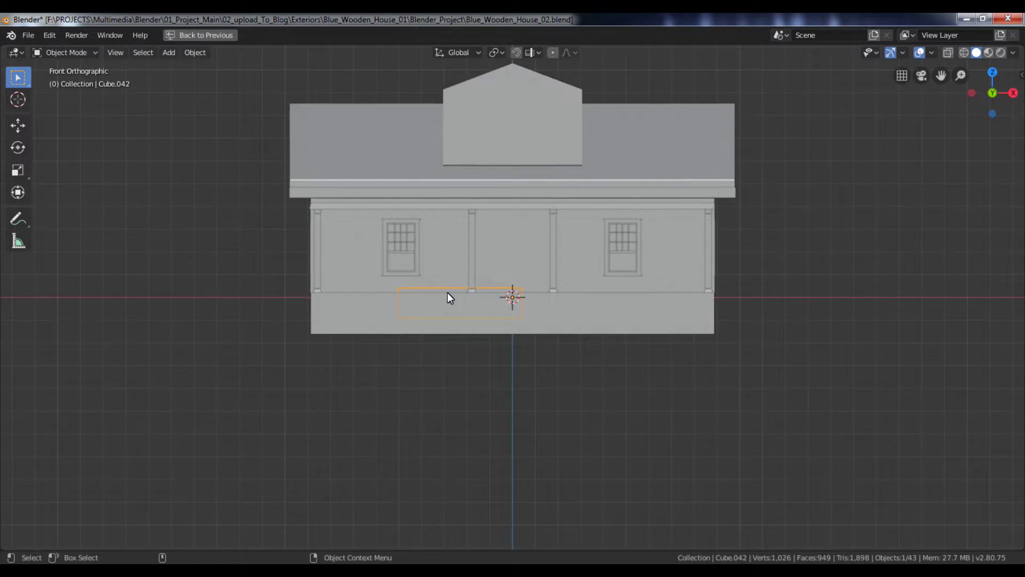
key("g")
left_click(393, 236)
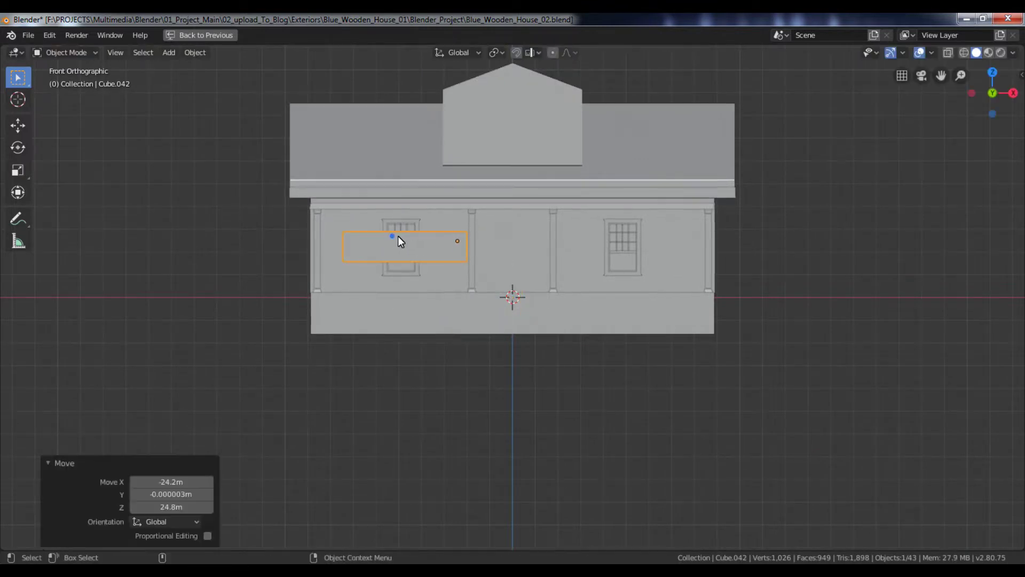
Shrink the rail to about 0.088, reposition it near the second porch column, and scale it by about 1.61
key("s")
left_click(475, 228)
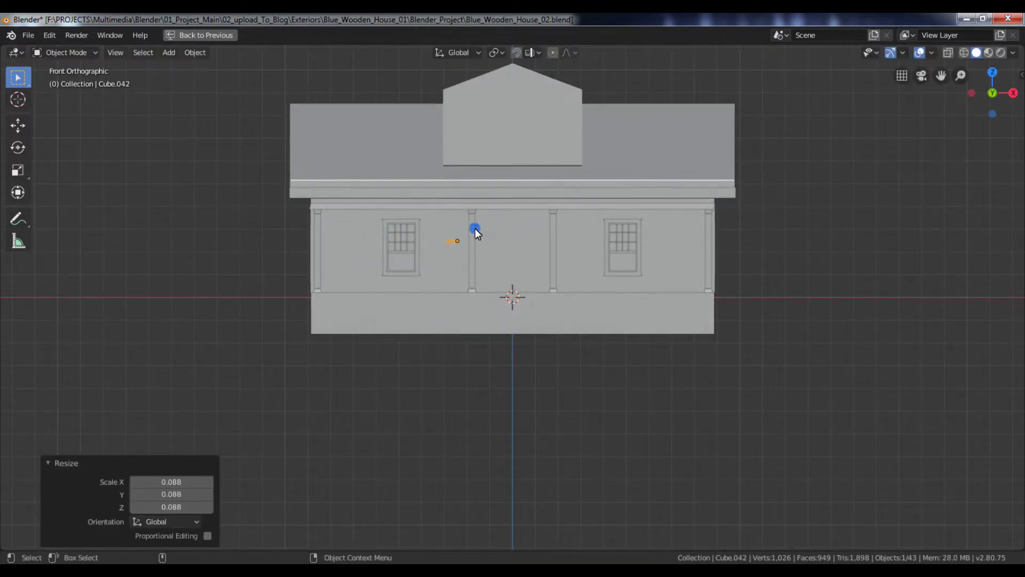
key("g")
left_click(458, 242)
key("s")
left_click(464, 245)
Set the rail's origin to its geometry
right_click(464, 245)
mouse_move(462, 276)
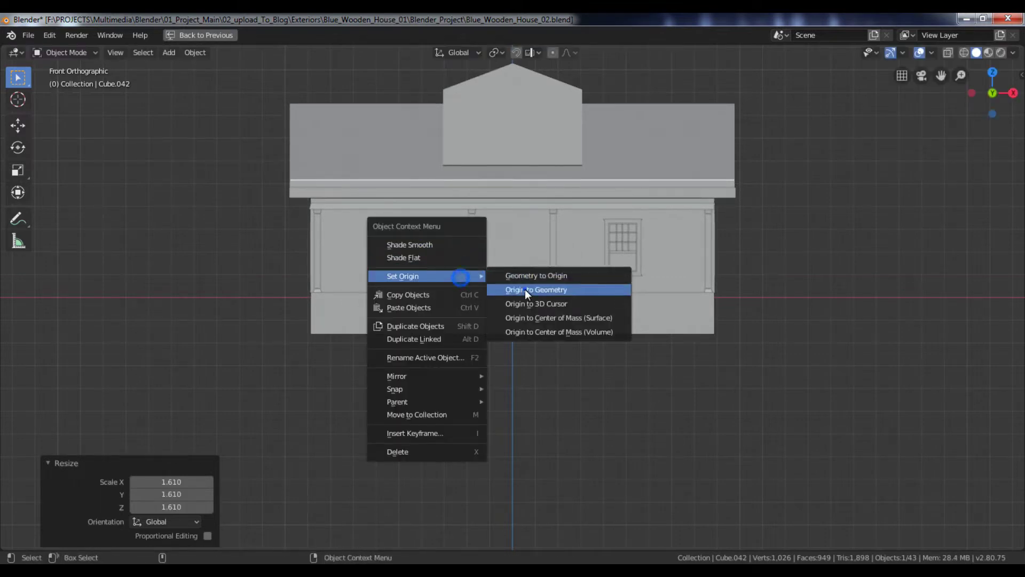
left_click(525, 290)
In side view, move the rail about -32.8 m in Y and 2.55 m in Z, and centre it on the porch column along Y
key("KP_3")
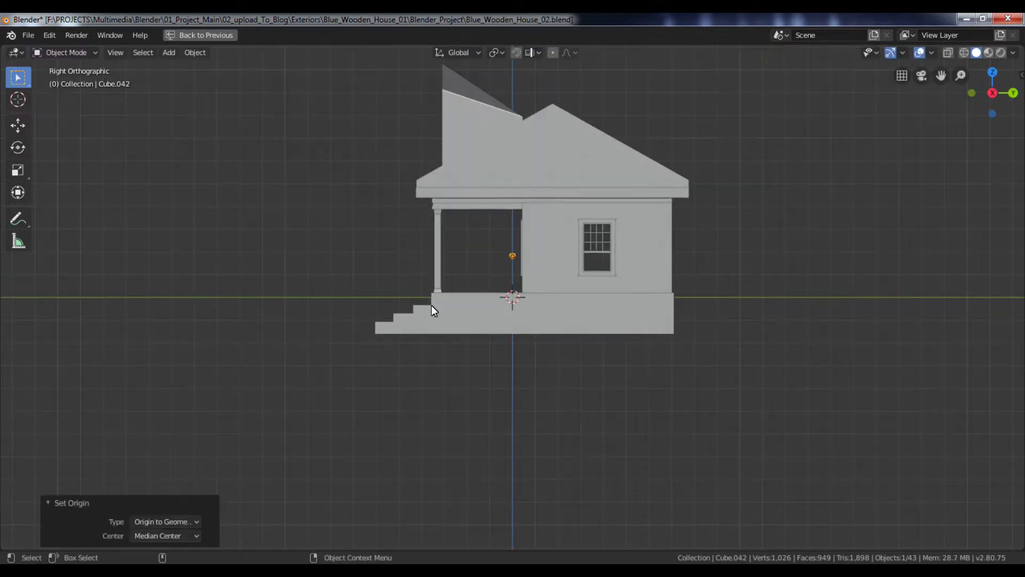
scroll(432, 306, "up", 6)
key("g")
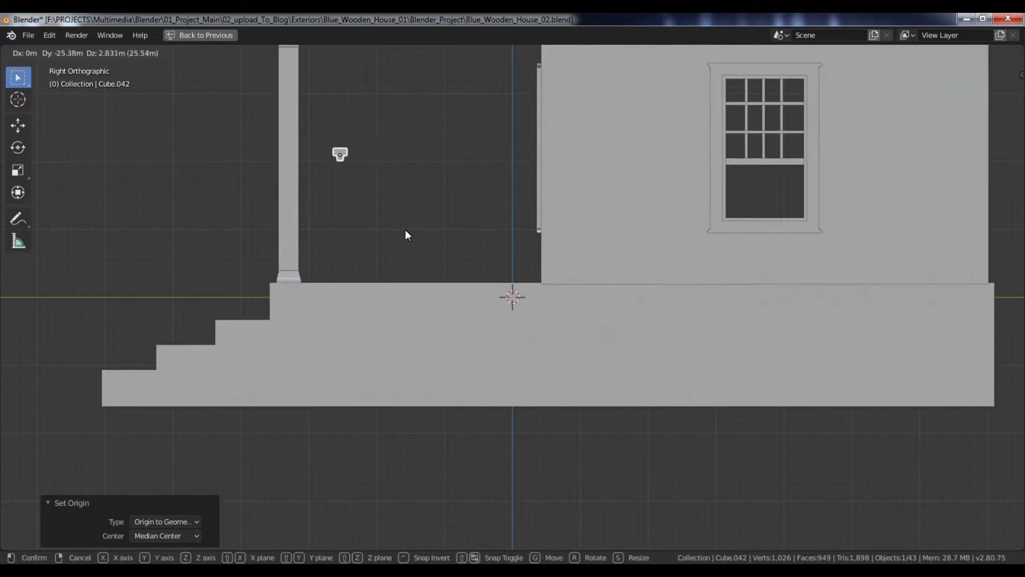
left_click(365, 235)
key("KP_Decimal")
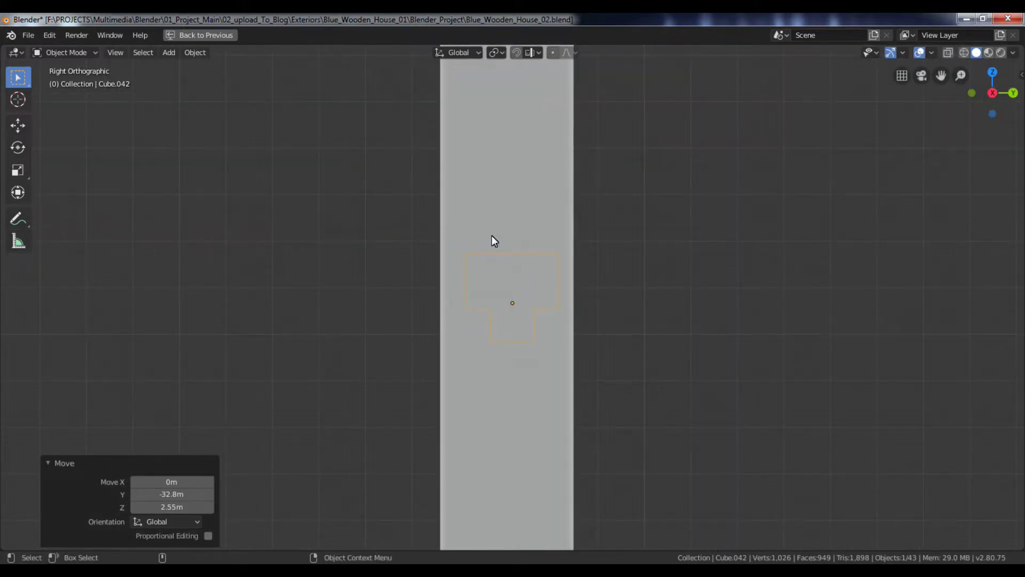
key("g")
key("y")
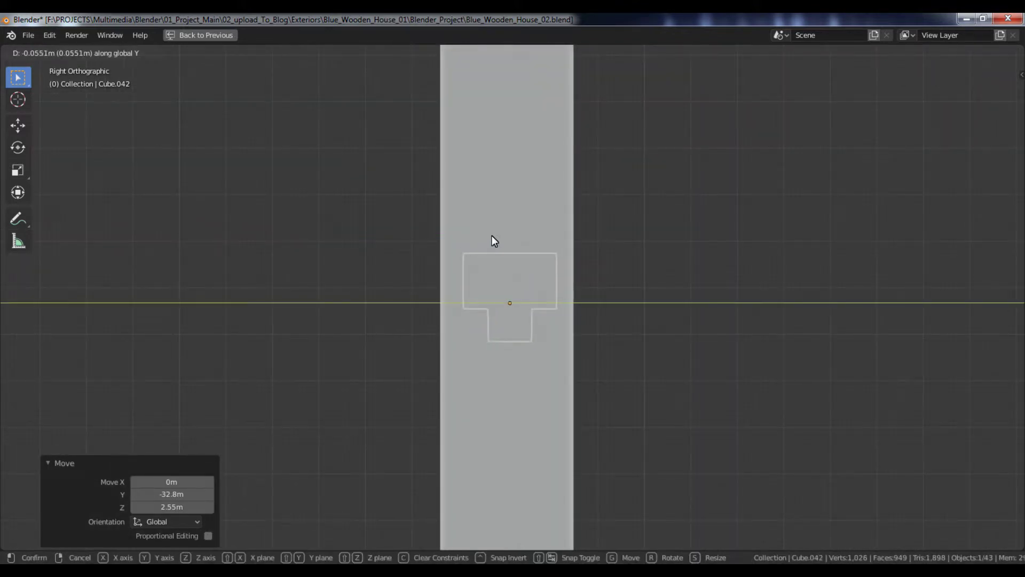
left_click(491, 235)
Scale the rail down to about 0.782 so that it is slimmer than the porch columns
middle_click_drag(492, 235, 488, 181)
scroll(488, 180, "down", 6)
middle_click_drag(371, 213, 630, 248)
key("s")
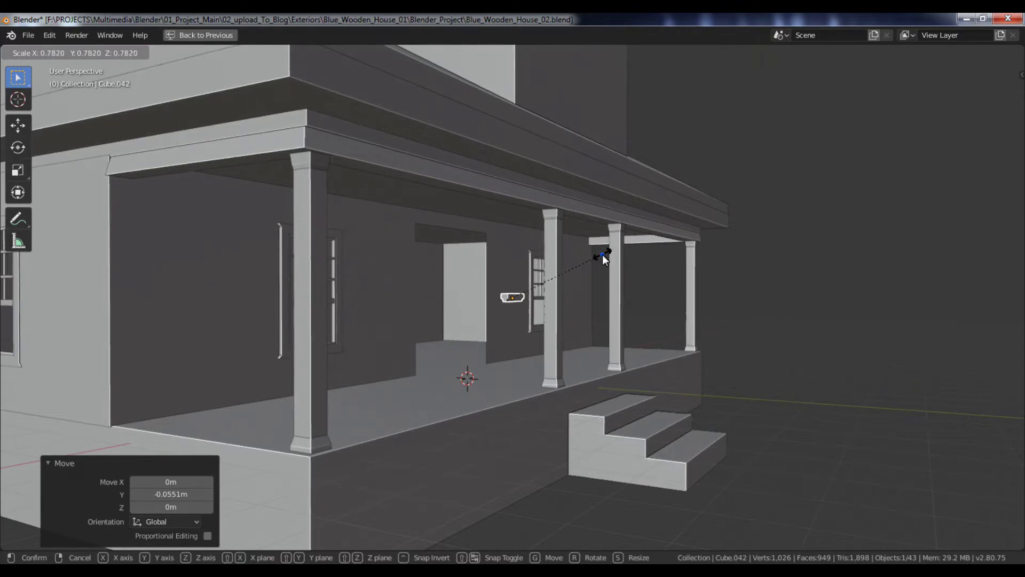
left_click(602, 254)
In front view, move the rail 13 m along X so its inner end meets the second porch column
middle_click_drag(547, 270, 506, 264)
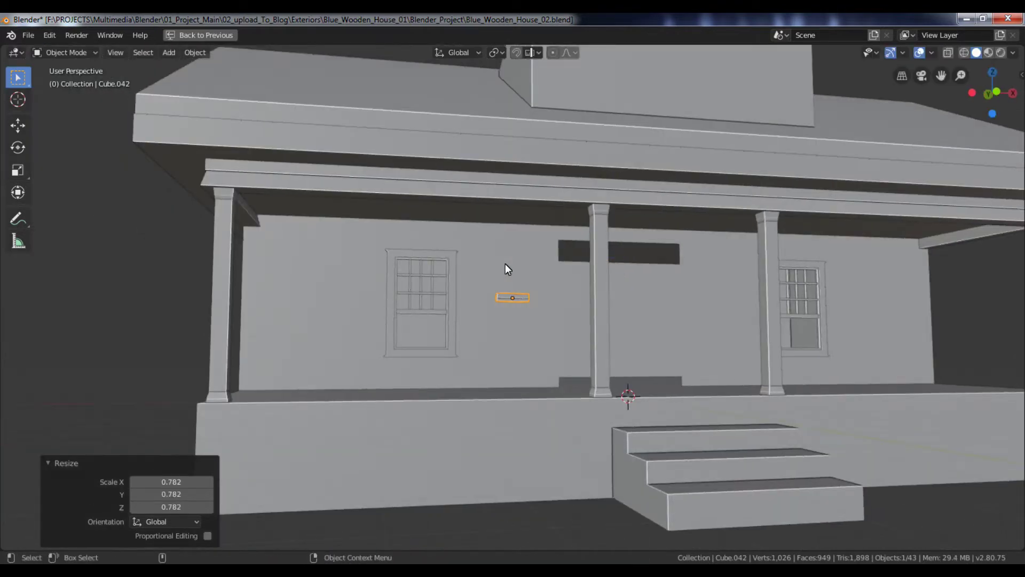
key("KP_1")
key("g")
type("x13")
left_click(575, 270)
Extend the rail's free end along X to the outer left porch column, using X-ray to select its end vertices
key("Tab")
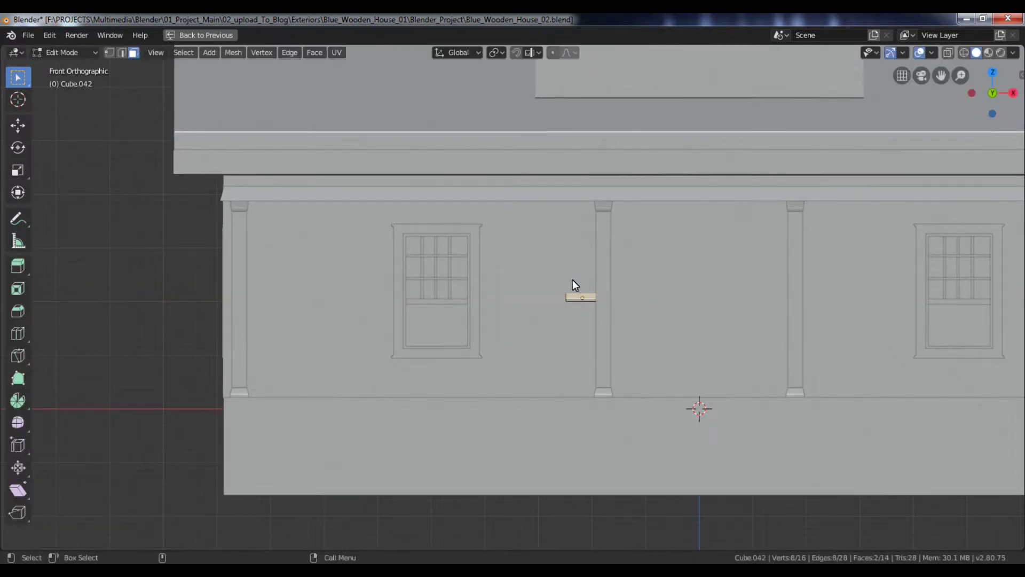
left_click(947, 52)
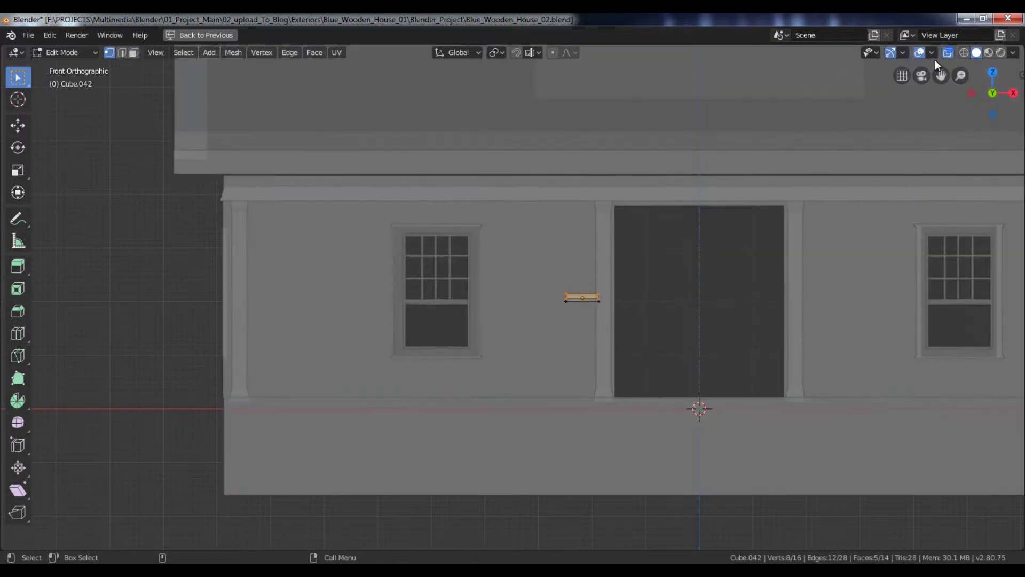
left_click_drag(530, 246, 583, 357)
key("g")
key("x")
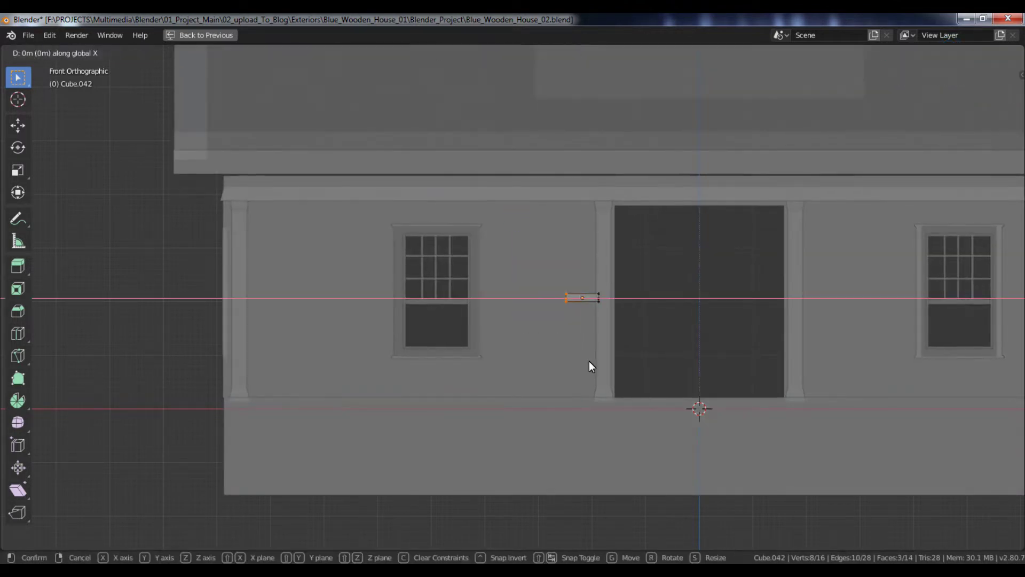
left_click(267, 346)
key("Tab")
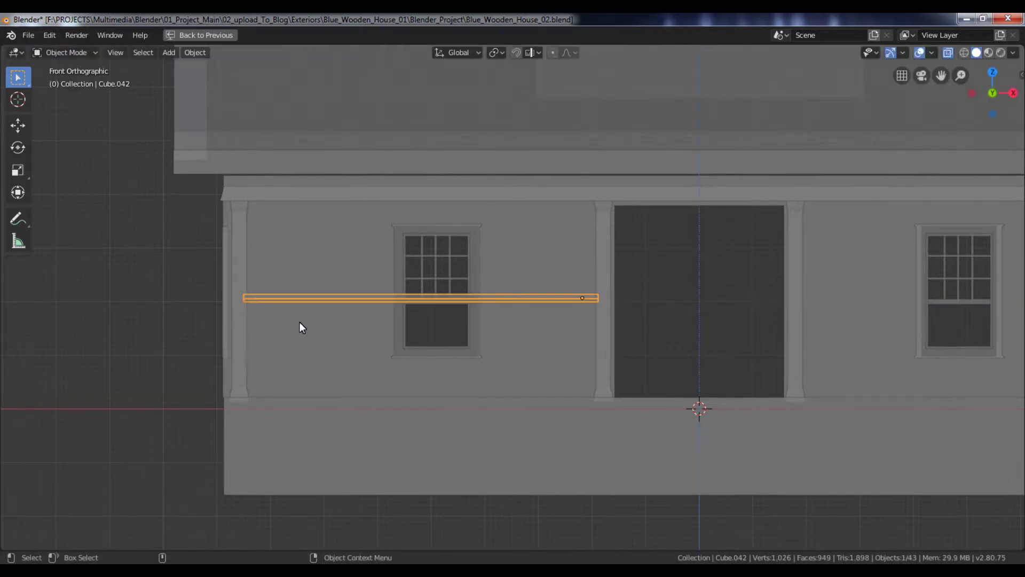
left_click(947, 51)
Lower the rail about 4.99 m along Z between the two left porch columns
middle_click_drag(359, 315, 738, 379)
left_click(738, 380)
middle_click_drag(604, 300, 502, 290)
scroll(476, 302, "up", 3)
left_click(521, 299)
key("g")
key("z")
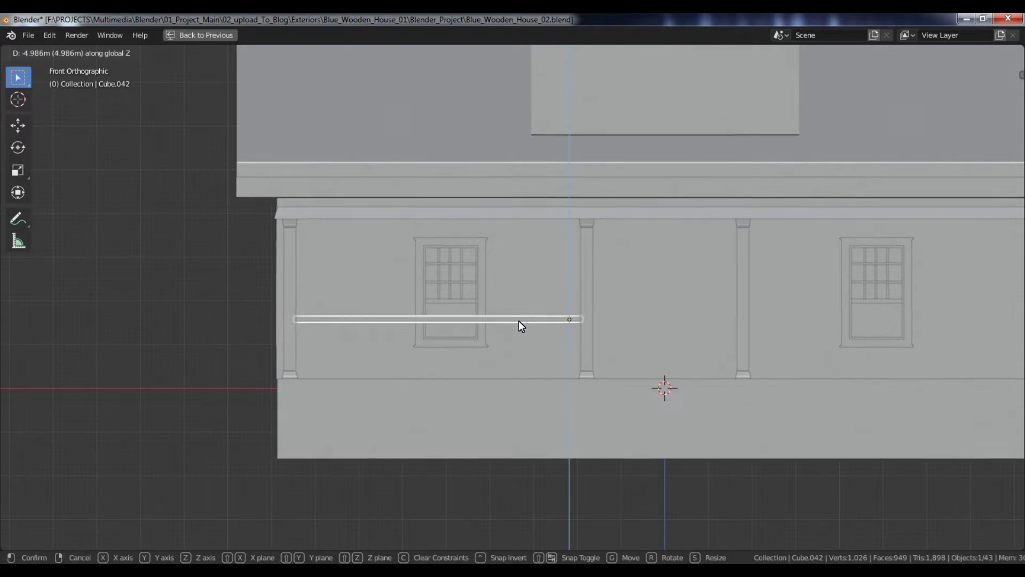
left_click(518, 320)
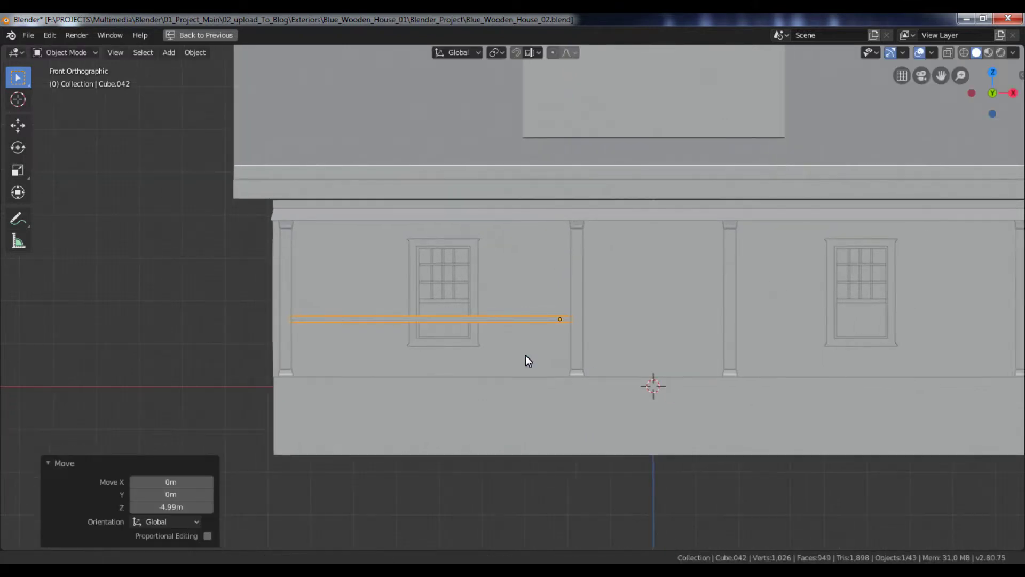
middle_click_drag(549, 354, 459, 361, "shift")
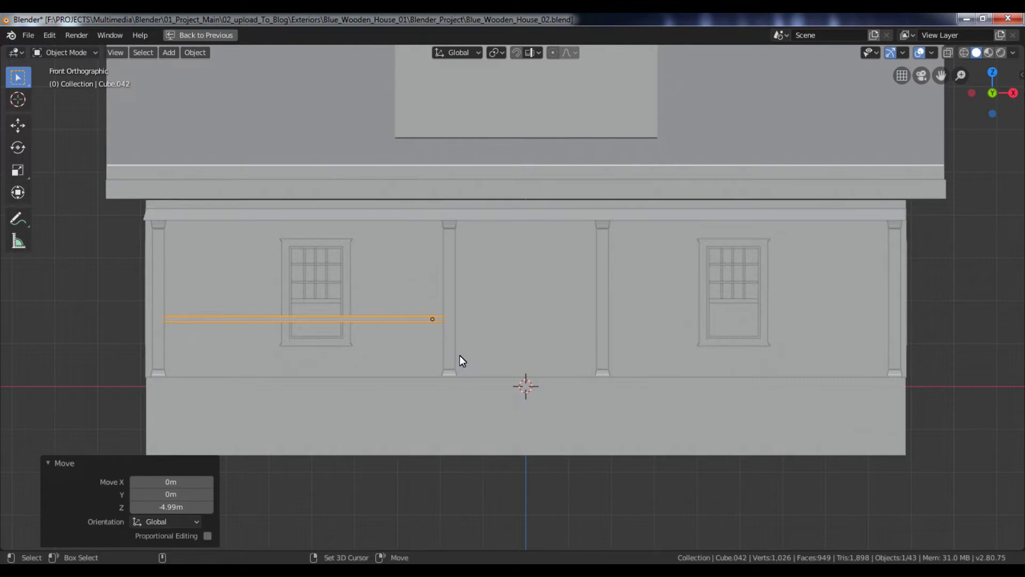
Duplicate the left porch rail 104 m along X so the copy fits between the two right porch columns
key("shift+d")
key("x")
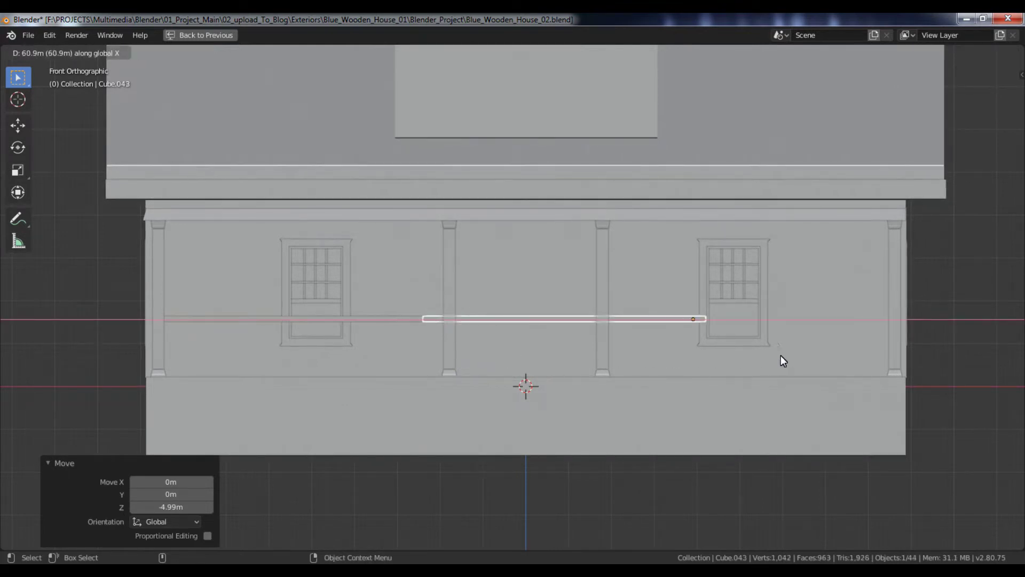
left_click(904, 354)
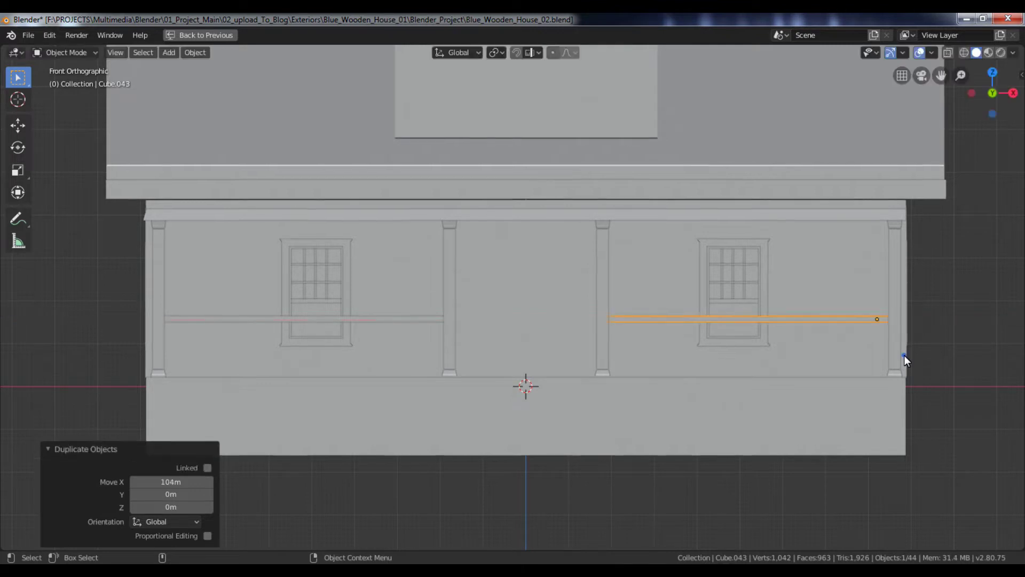
Duplicate the left rail about 11.4 m down along Z as a bottom rail and flip the copy with a Z scale of -1
left_click(377, 319)
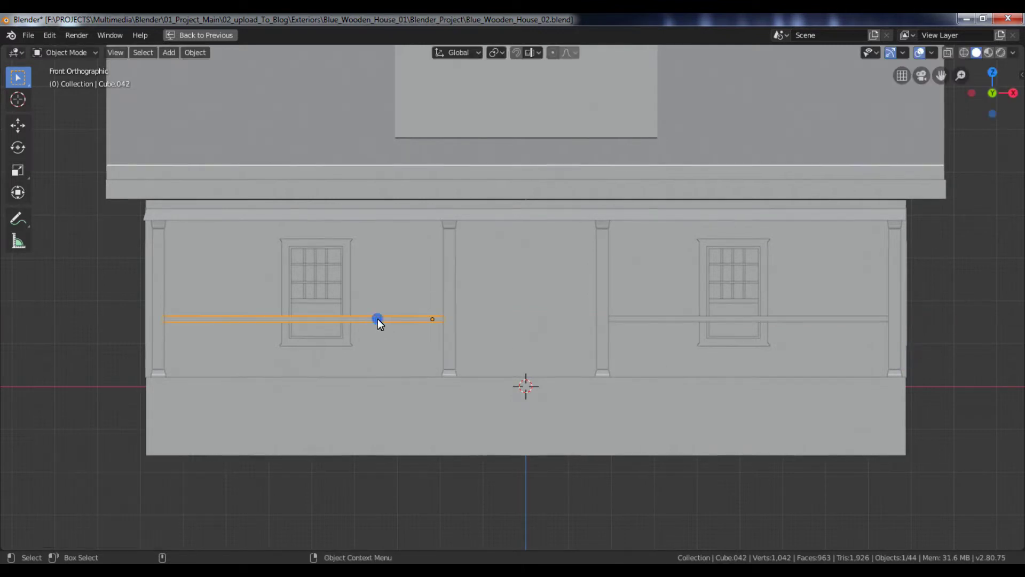
key("shift+d")
key("z")
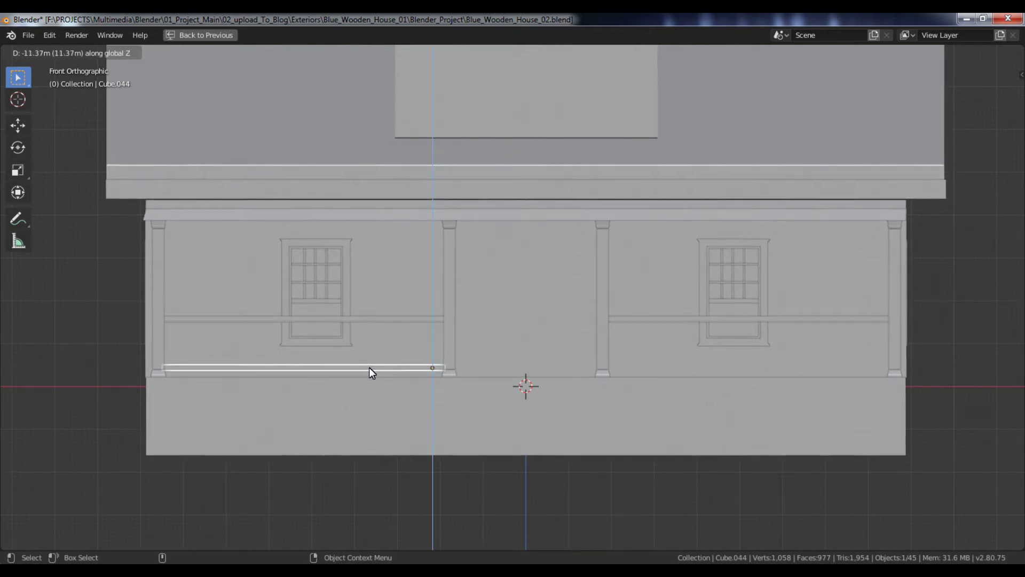
left_click(370, 367)
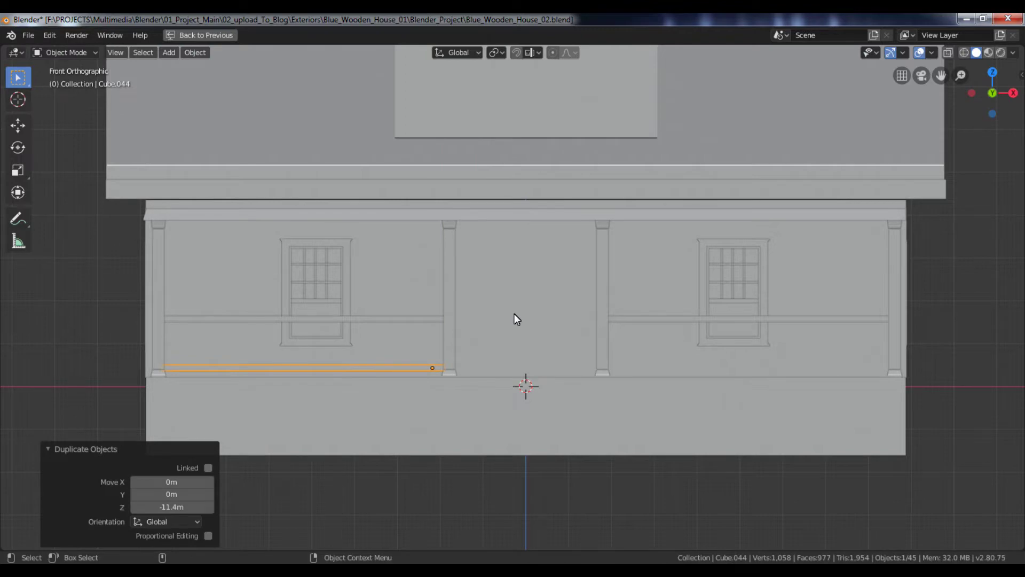
key("s")
key("z")
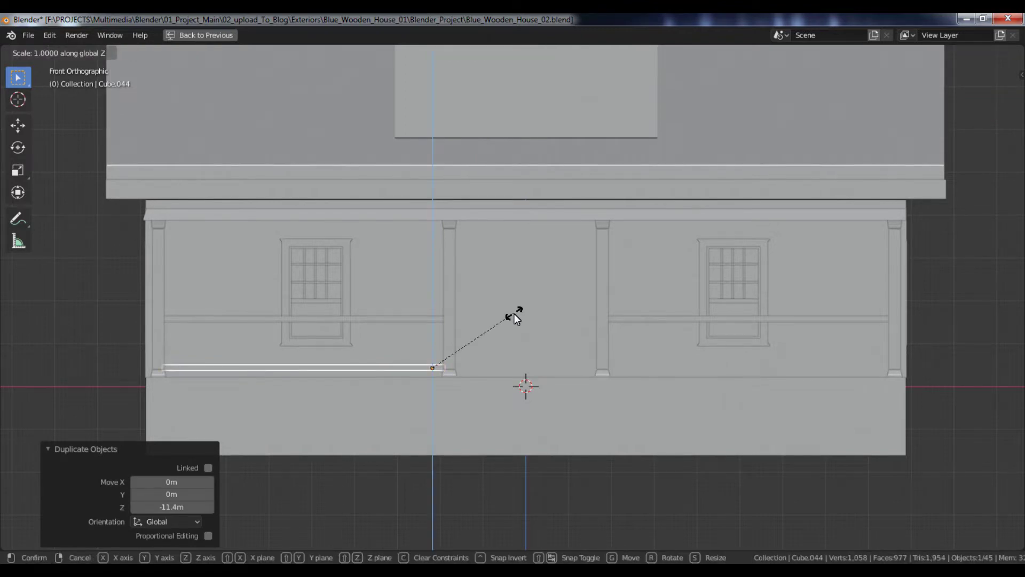
type("-1")
key("Return")
Raise the flipped left bottom rail 0.38 m along Z above the porch floor
key("KP_Decimal")
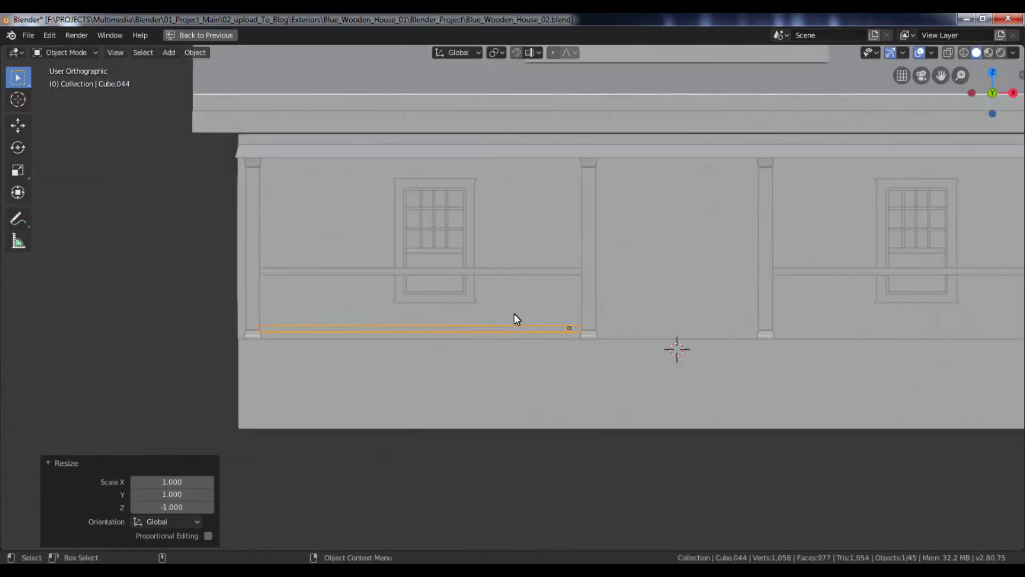
middle_click_drag(525, 319, 461, 399)
key("g")
key("z")
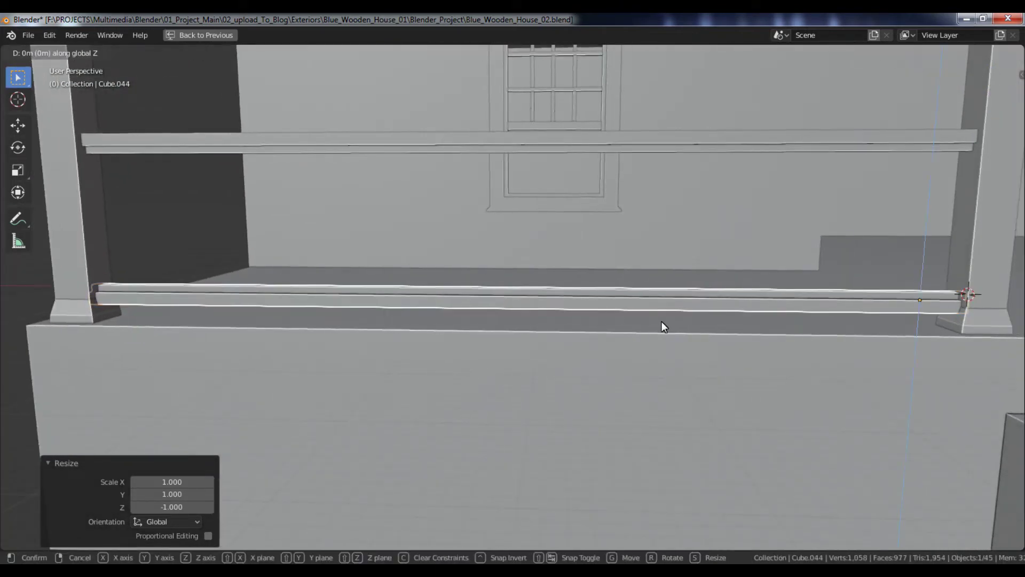
type(".38")
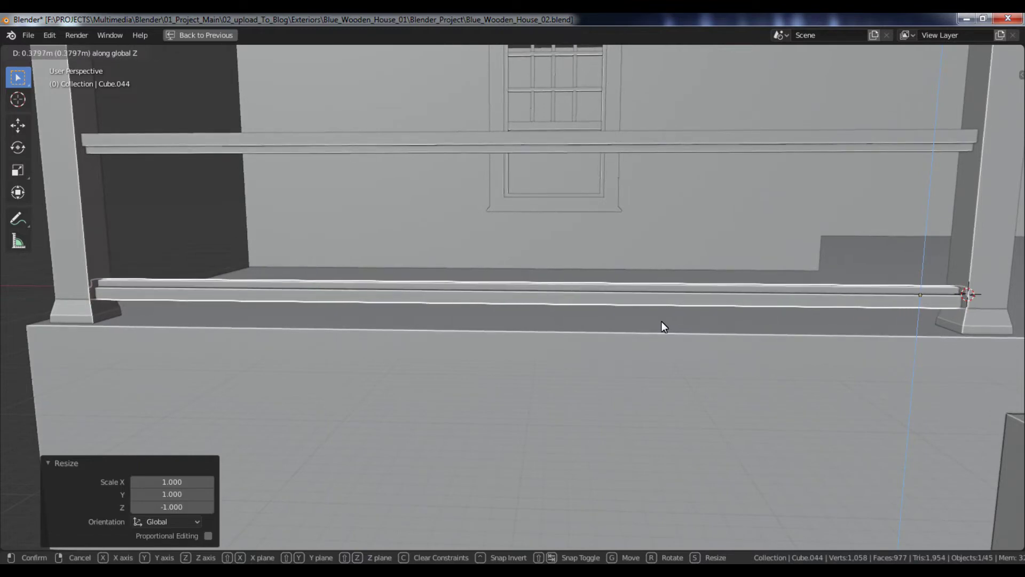
key("Return")
scroll(690, 317, "down", 3)
middle_click_drag(690, 317, 688, 301)
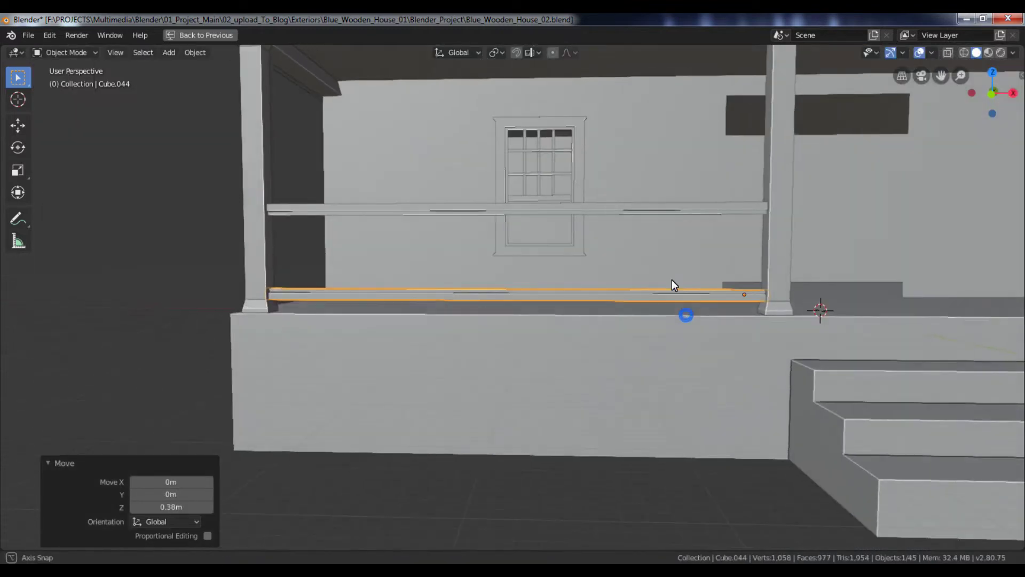
In front view, raise the upper left rail about 1.77 m along Z, then clear the selection
left_click(627, 207)
key("KP_1")
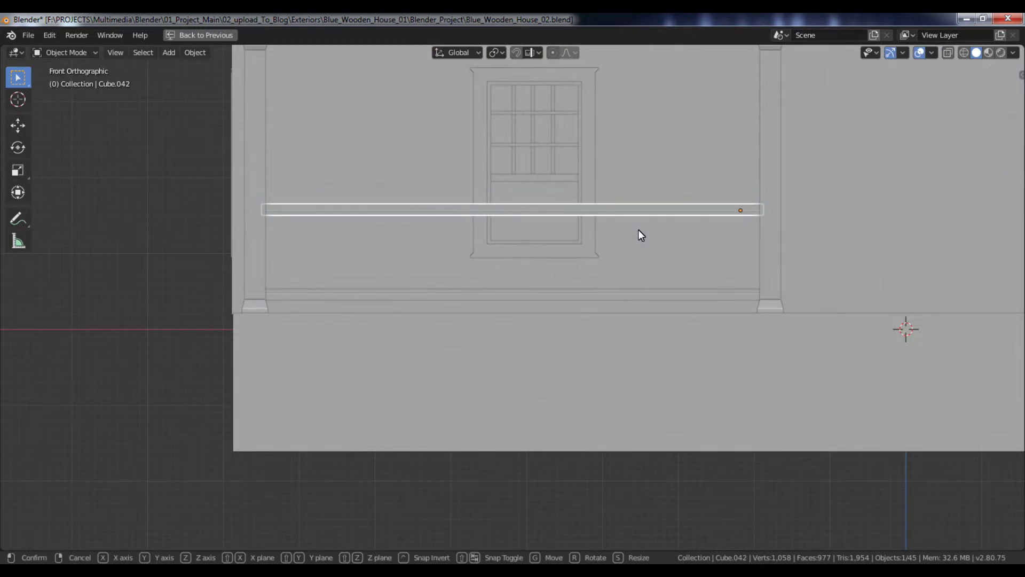
key("g")
key("z")
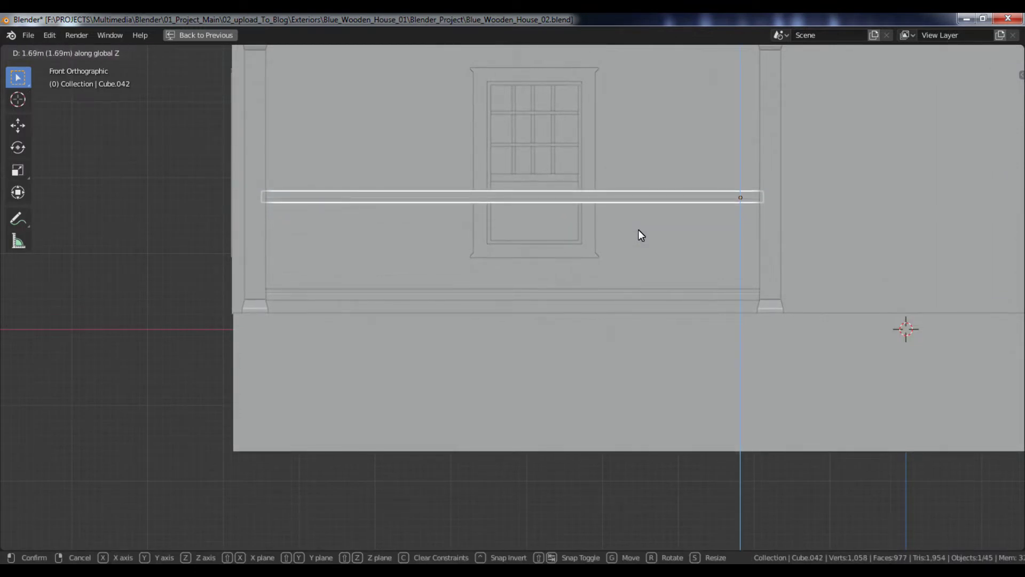
left_click(641, 235)
scroll(721, 226, "down", 4)
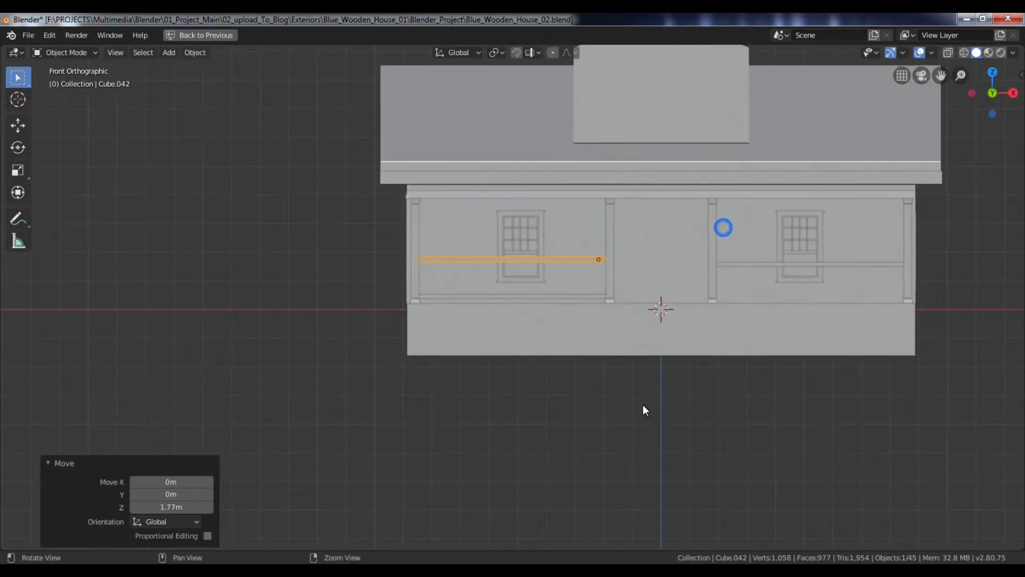
key("alt+a")
middle_click_drag(543, 282, 577, 279)
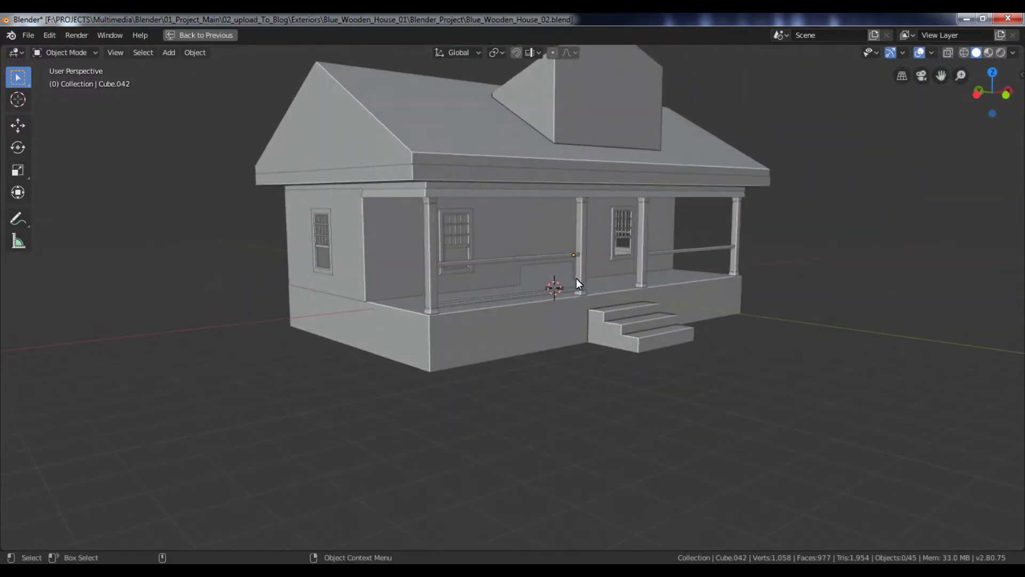
Duplicate the left bottom rail 104 m along X between the right porch columns and shift the copy -0.326 m along X
key("KP_1")
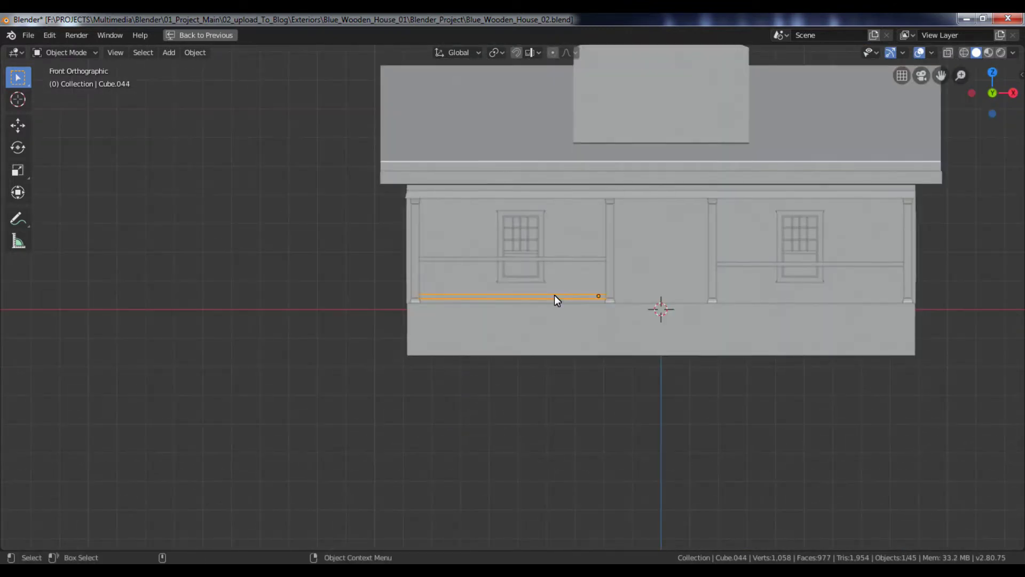
key("shift+d")
key("x")
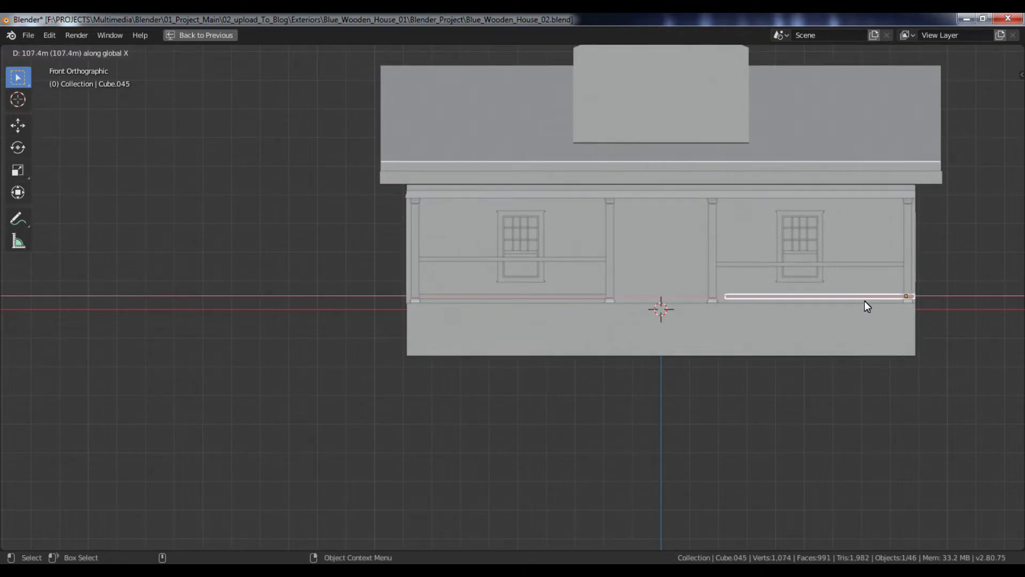
left_click(854, 299)
key("KP_Decimal")
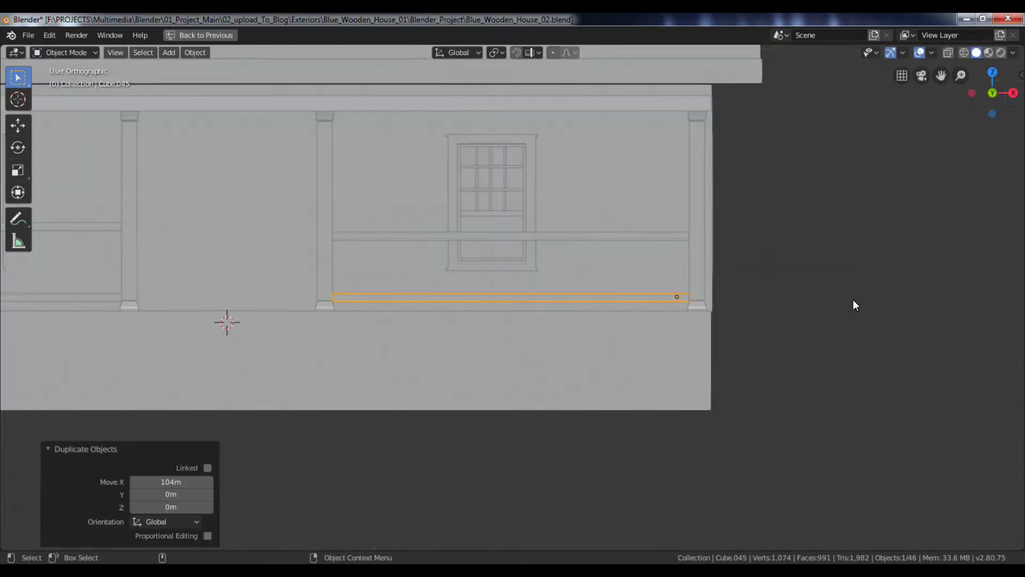
key("KP_1")
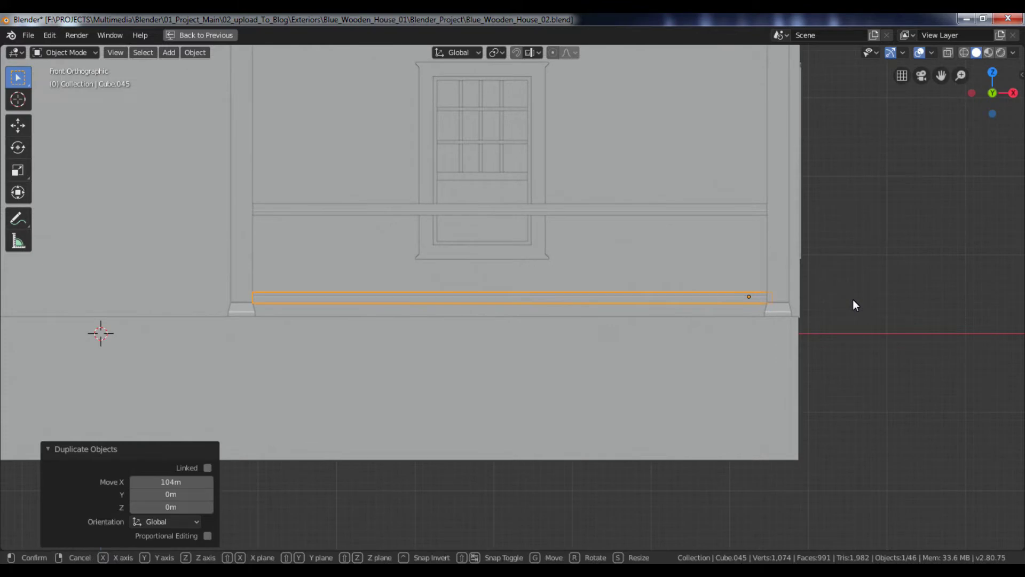
key("g")
key("x")
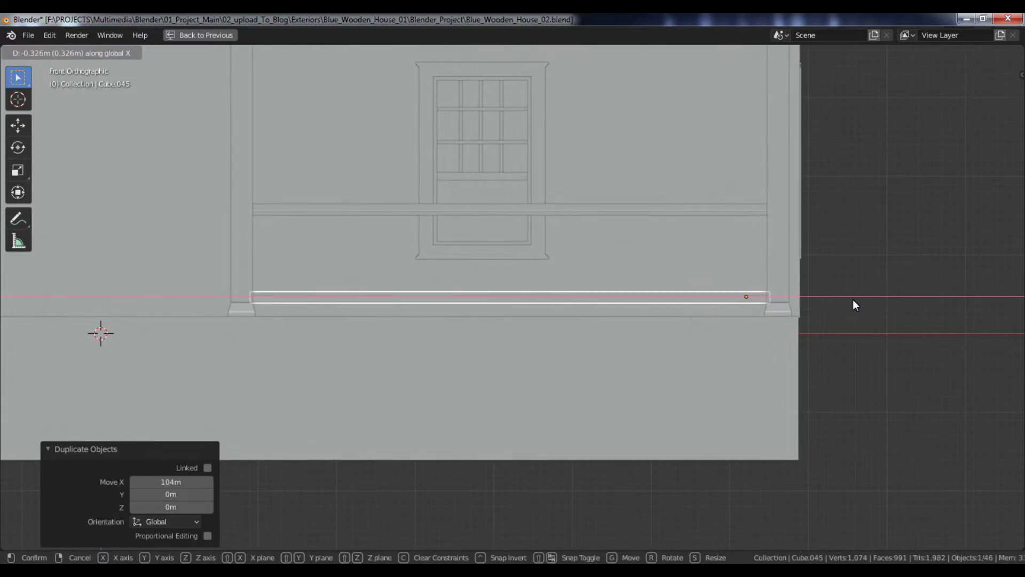
left_click(853, 299)
Duplicate the upper left front rail in place and rotate the copy 90° about the Z axis
middle_click_drag(677, 301, 746, 325)
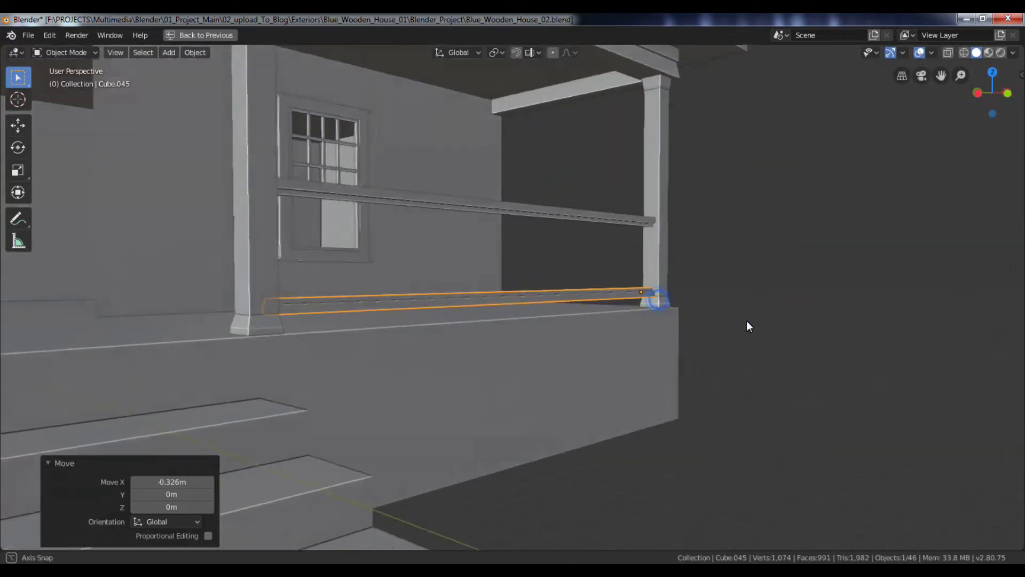
scroll(746, 326, "down", 5)
mouse_move(547, 242)
middle_mouse_down()
mouse_move(515, 237)
mouse_move(566, 245)
middle_mouse_up()
scroll(569, 288, "up", 2)
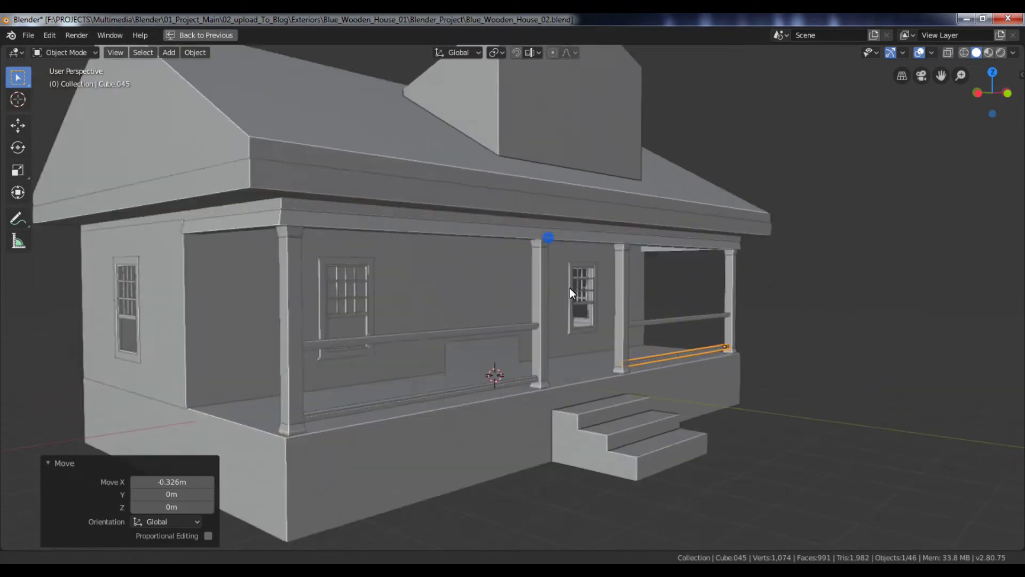
scroll(601, 297, "up", 1)
scroll(603, 295, "down", 1)
left_click(446, 348)
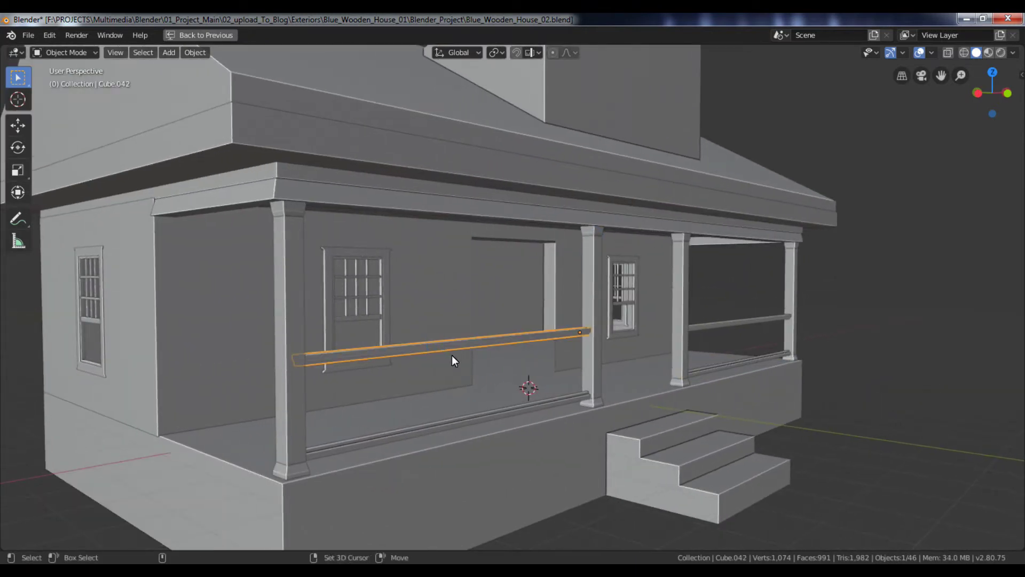
key("shift+d")
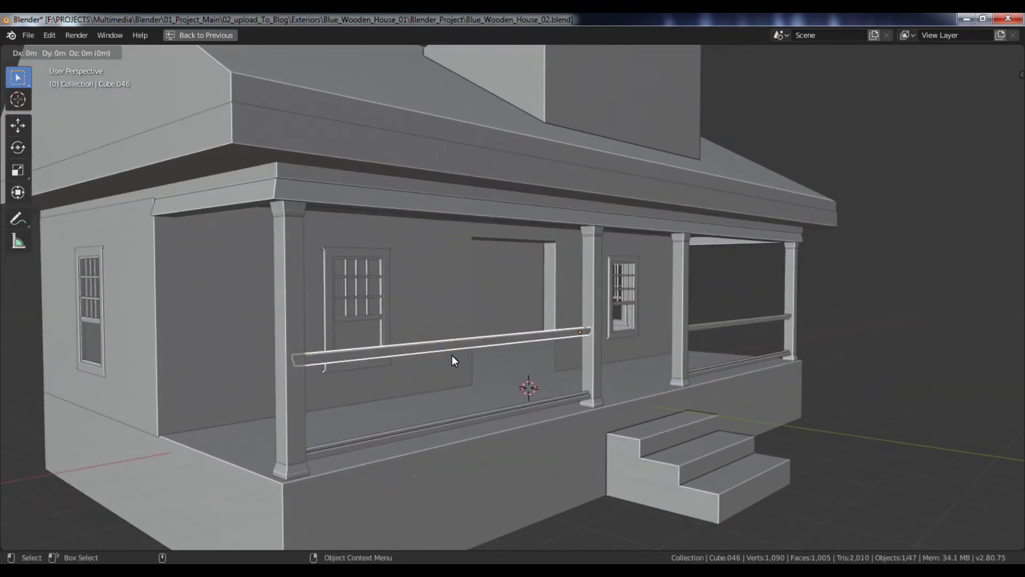
right_click(452, 355)
key("r")
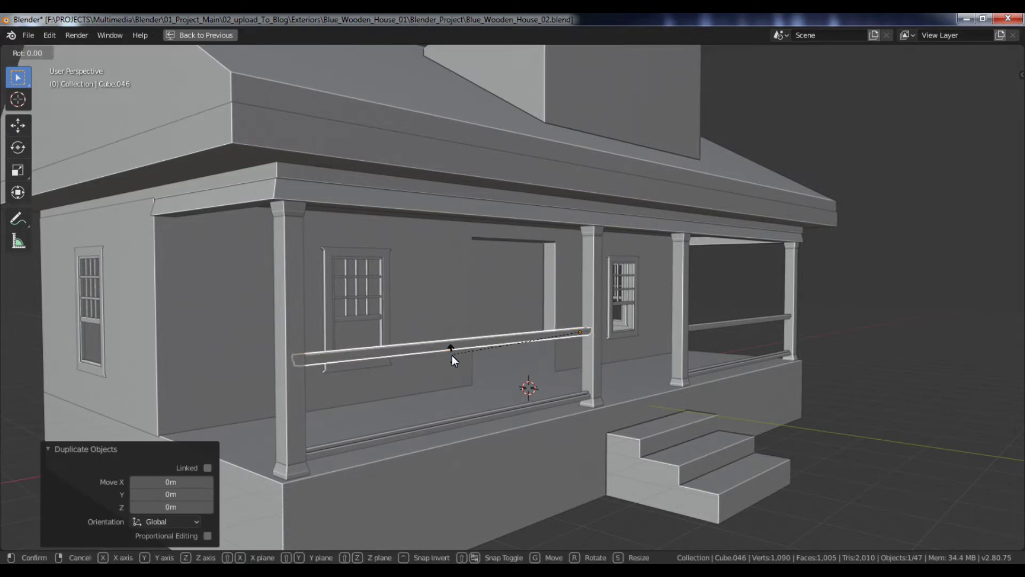
type("z90")
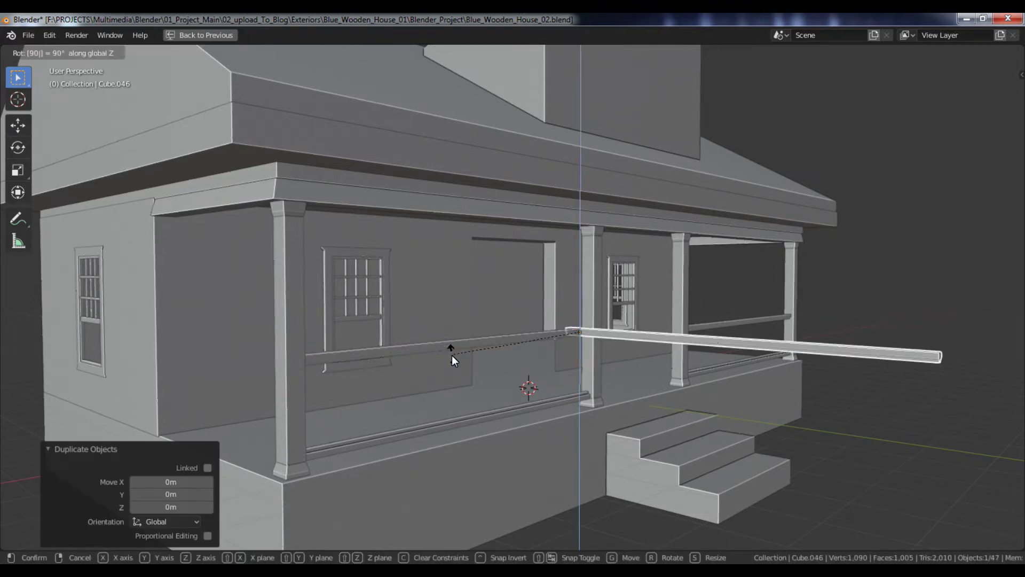
key("Return")
Set the rotated rail's origin to its geometry and move it about -64.4 m along X in line with the outer left column
right_click(719, 352)
mouse_move(735, 352)
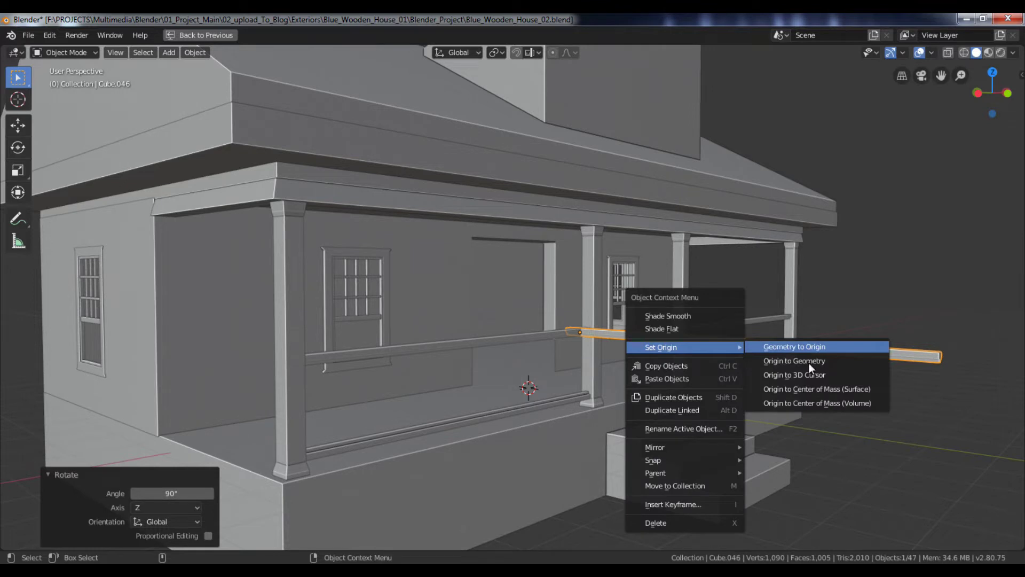
left_click(808, 363)
key("KP_1")
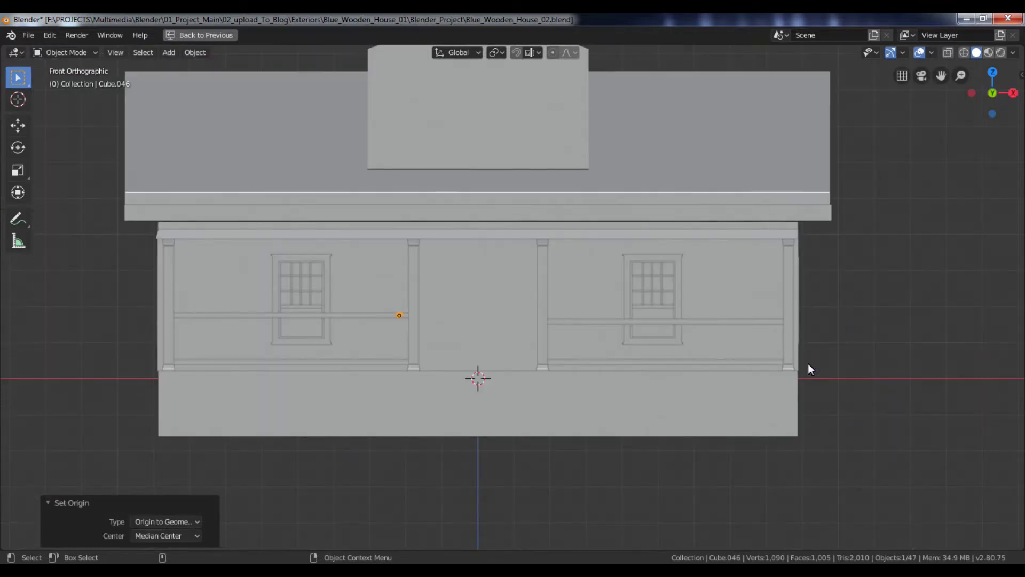
key("g")
key("x")
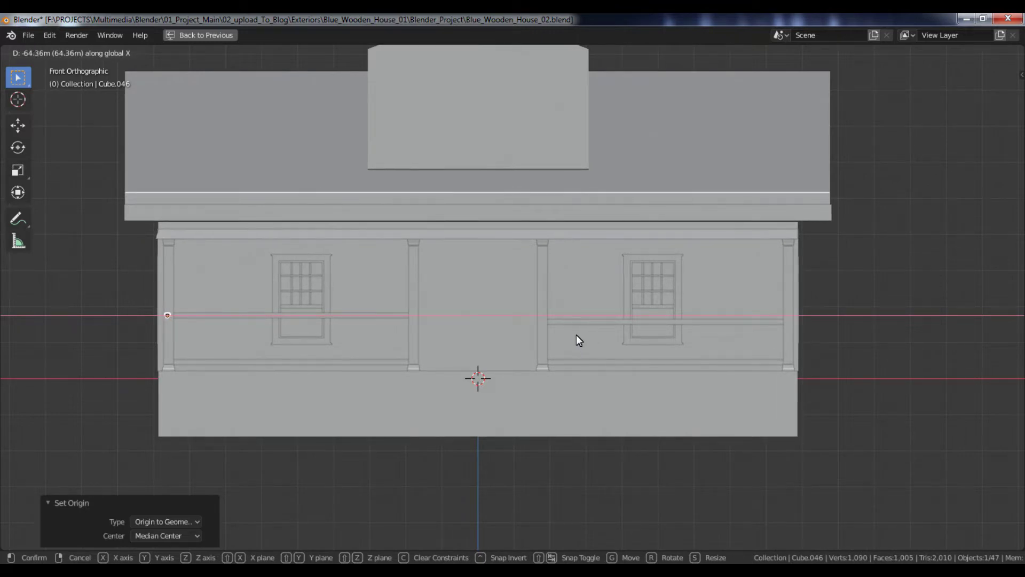
left_click(576, 334)
In right side view, move the rotated rail along Y until its rear end meets the house wall
middle_click_drag(379, 304, 506, 300)
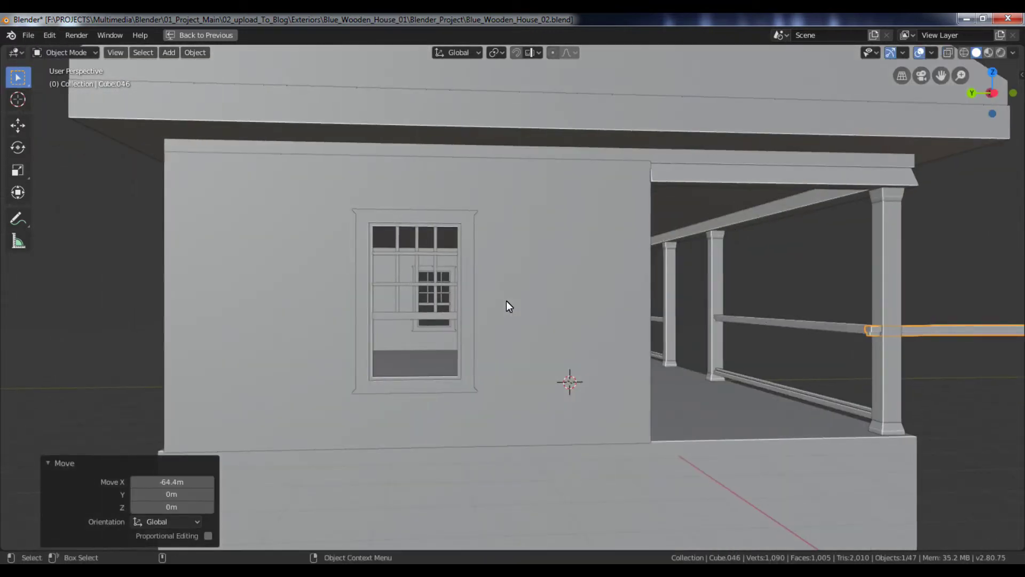
key("KP_3")
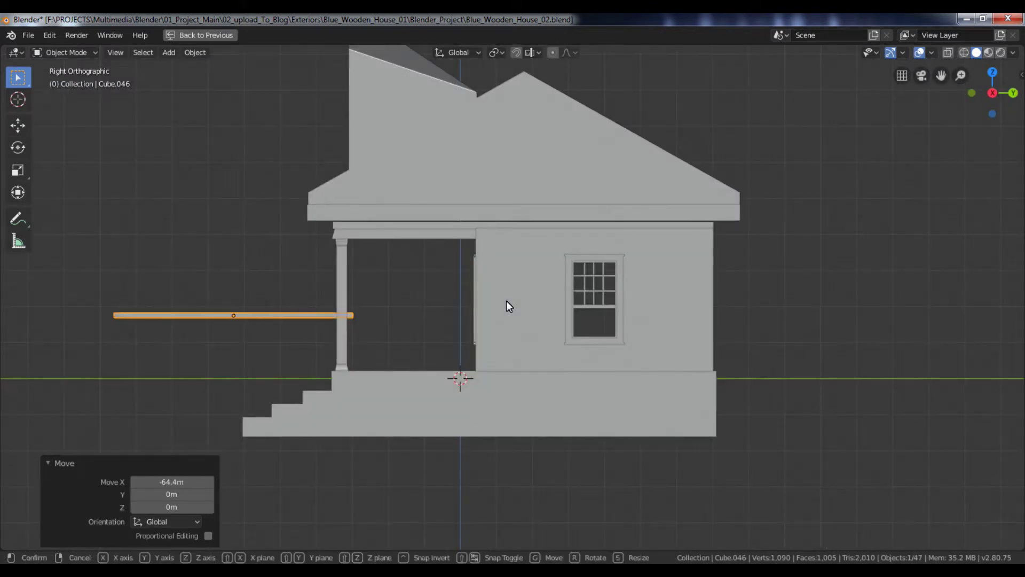
key("g")
key("x")
key("y")
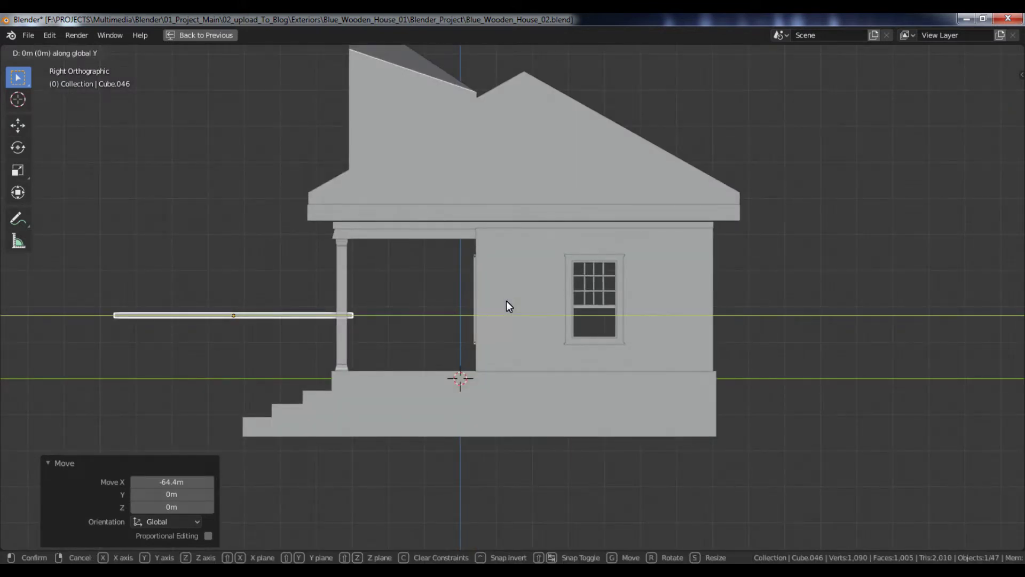
left_click(633, 309)
Shorten the side rail by moving its front end vertices 28.6 m along Y to the porch column, using X-ray to select them
key("Tab")
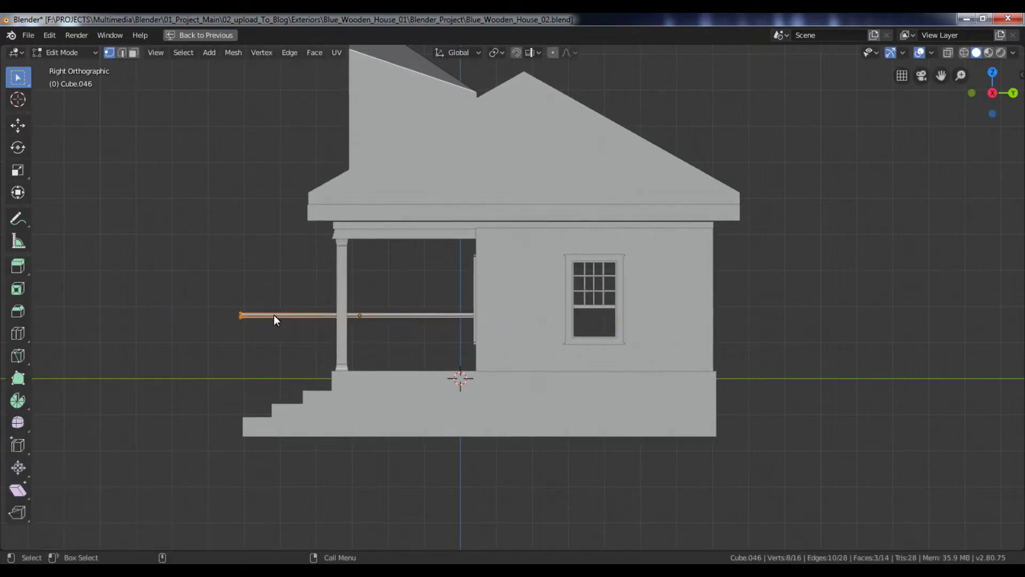
left_click(948, 52)
left_click_drag(166, 241, 268, 384)
key("g")
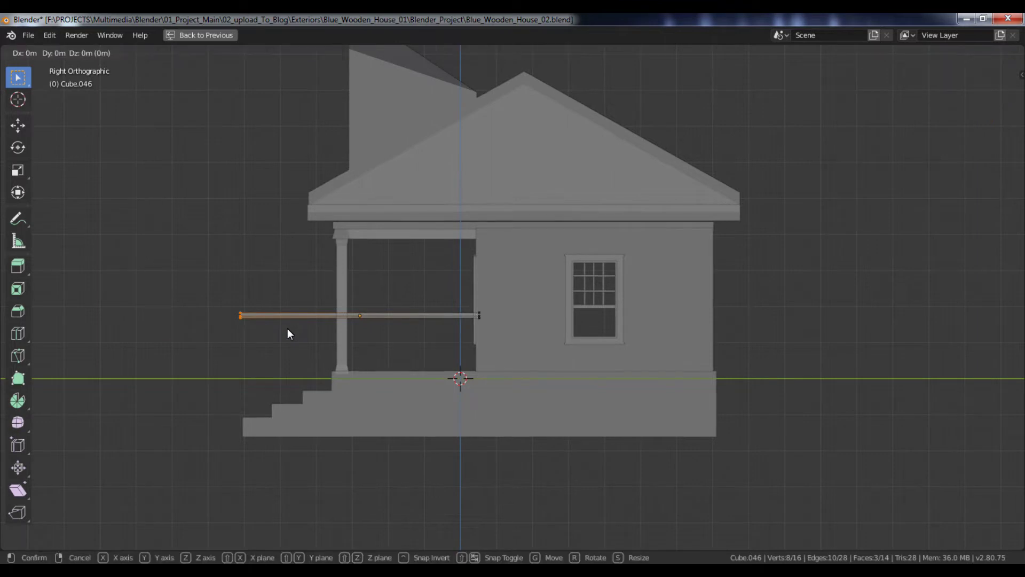
key("y")
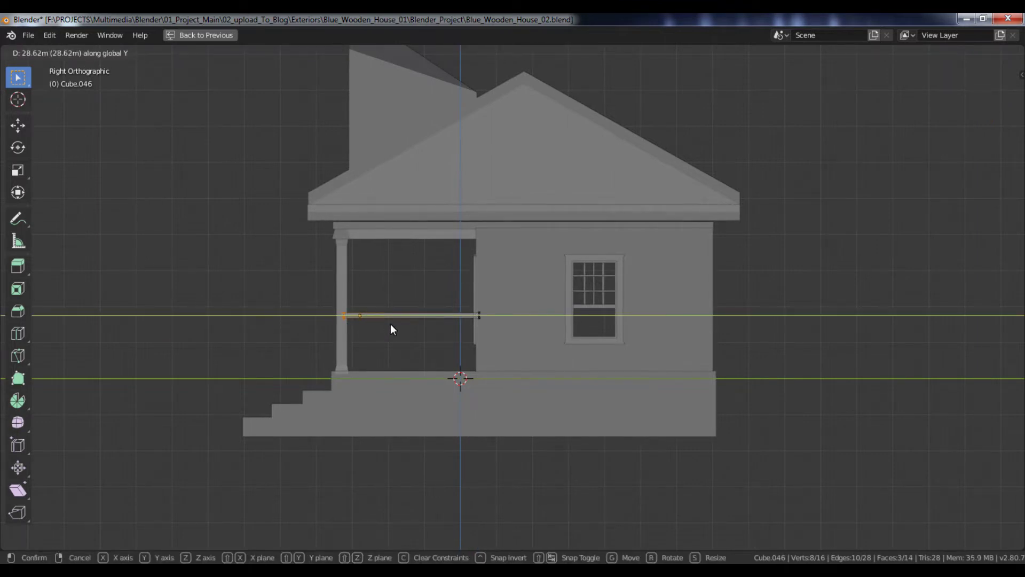
left_click(389, 324)
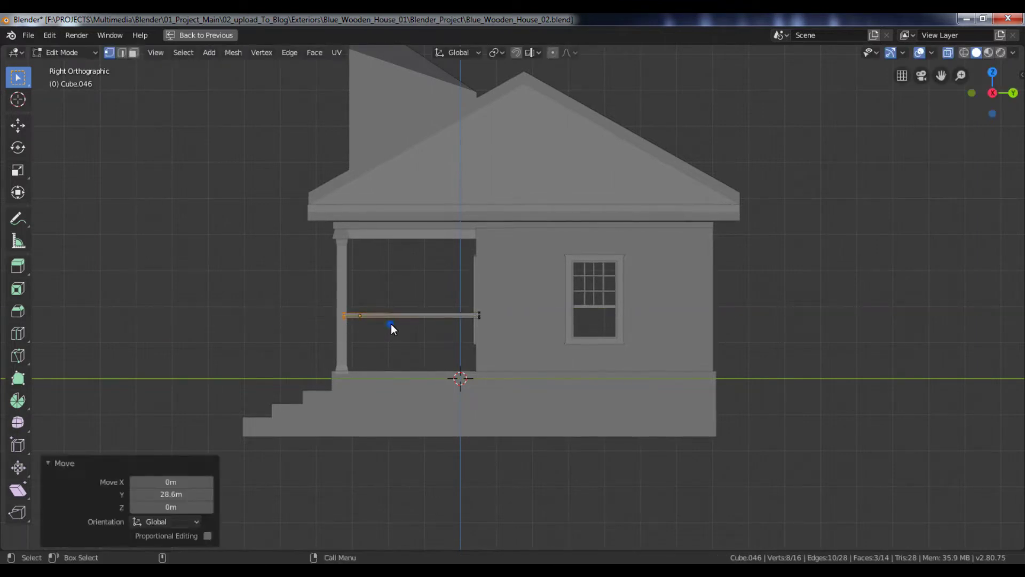
Return to Object Mode, turn X-ray off and deselect the side rail
key("Tab")
middle_click_drag(364, 320, 665, 300)
key("alt+z")
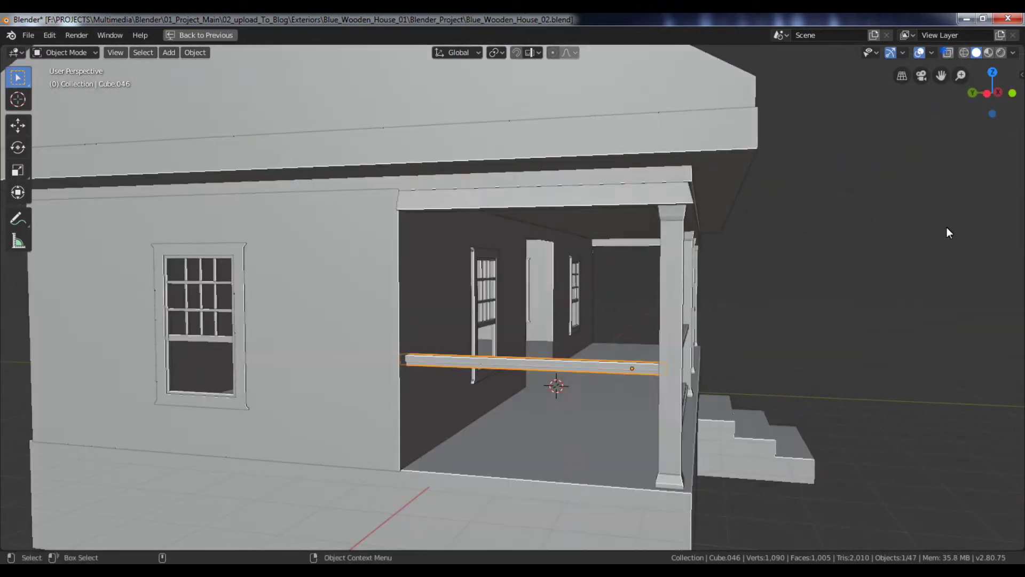
left_click(730, 261)
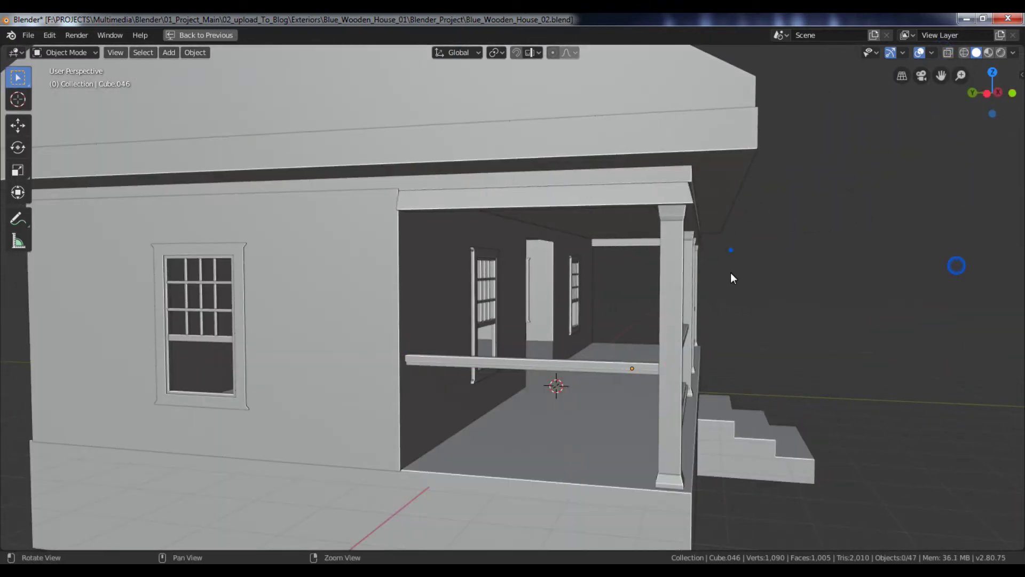
Pull the side rail's rear end vertices back -1.09 m along Y so they no longer poke through the house wall
scroll(732, 275, "up", 5)
middle_click_drag(733, 290, 542, 319)
left_click(577, 289)
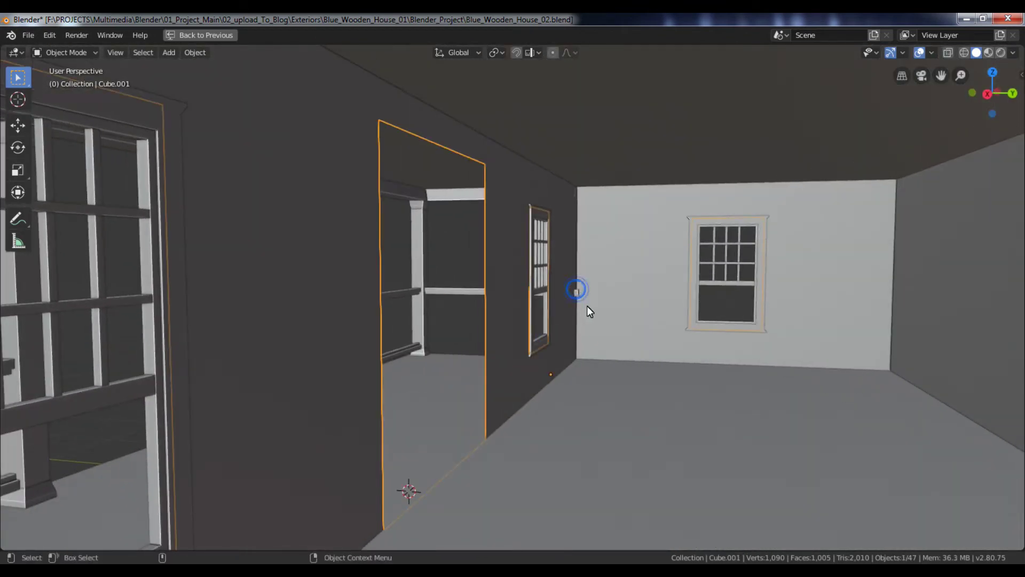
left_click(579, 292)
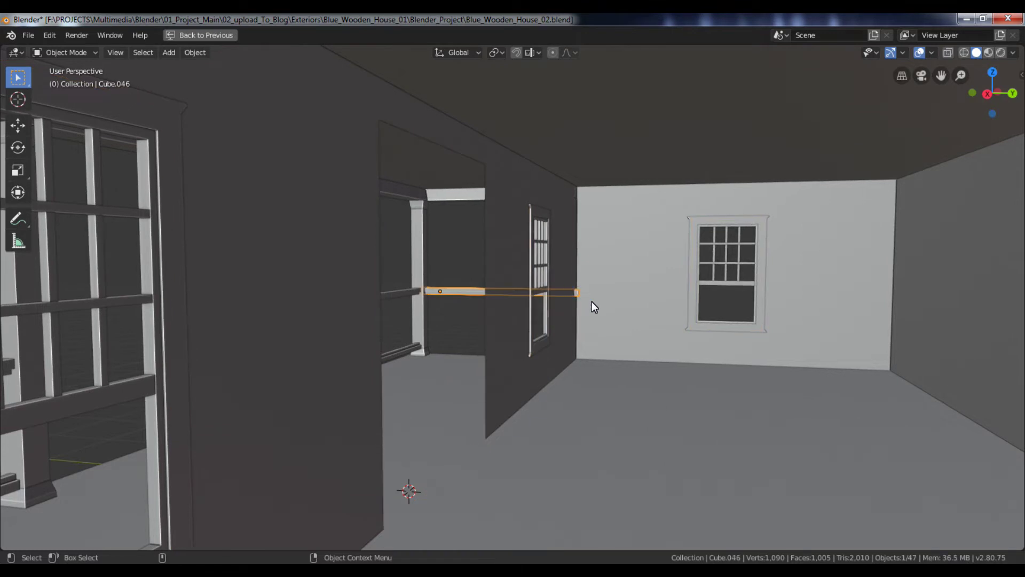
key("KP_Decimal")
key("Tab")
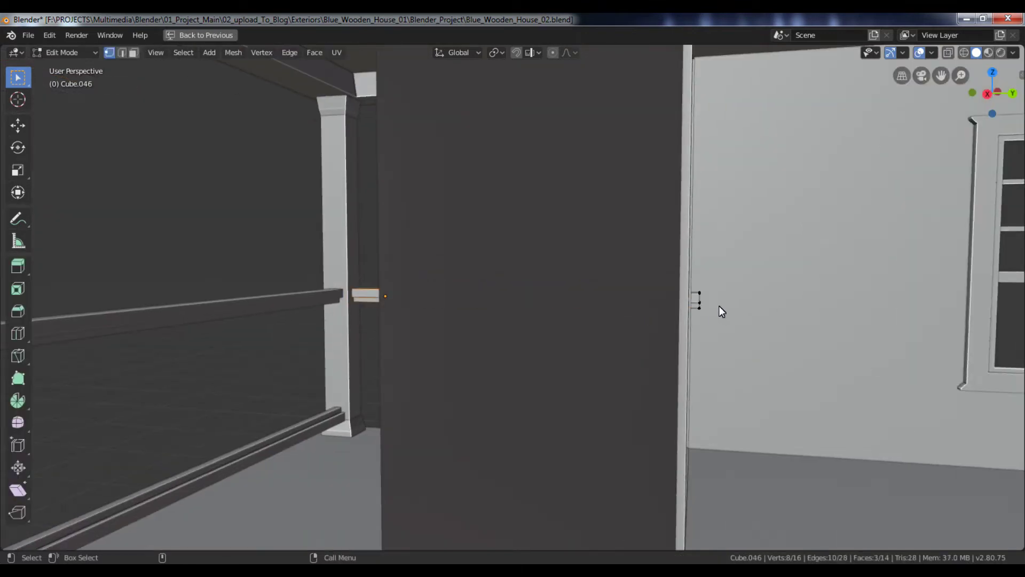
left_click(696, 275)
key("alt+z")
left_click_drag(673, 254, 733, 360, "shift")
key("g")
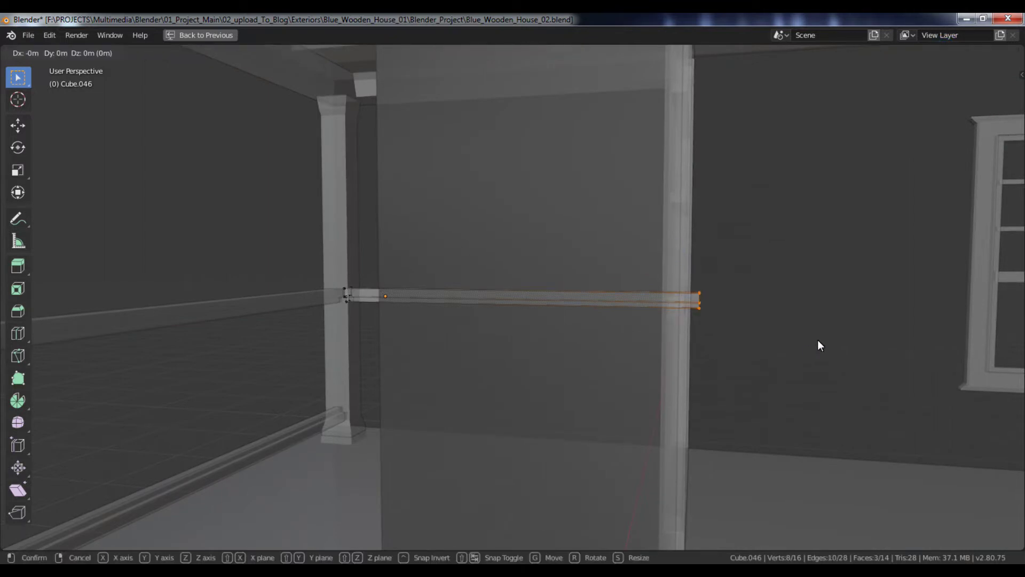
key("y")
left_click(806, 336)
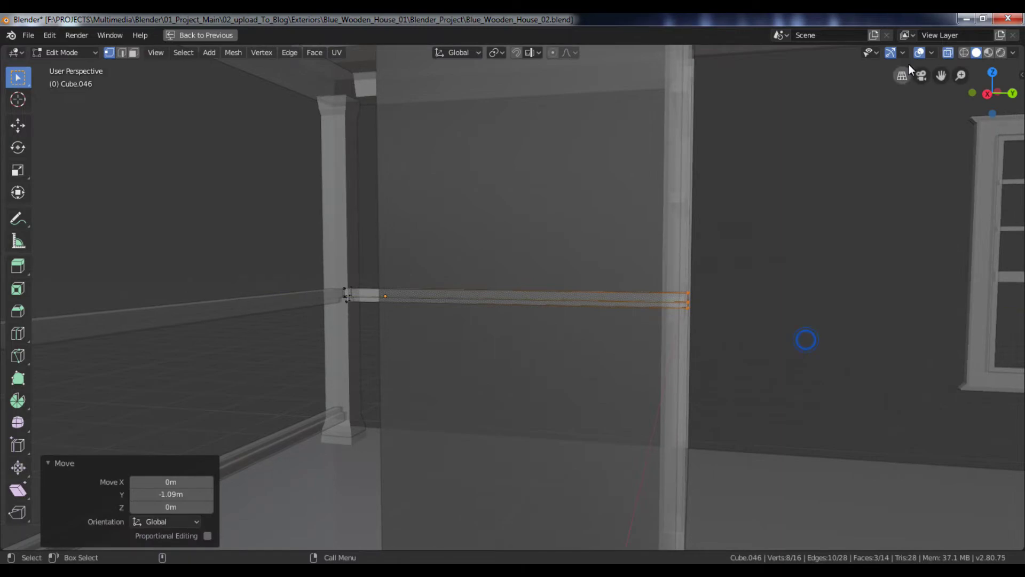
left_click(948, 52)
key("Tab")
middle_click_drag(716, 249, 758, 253)
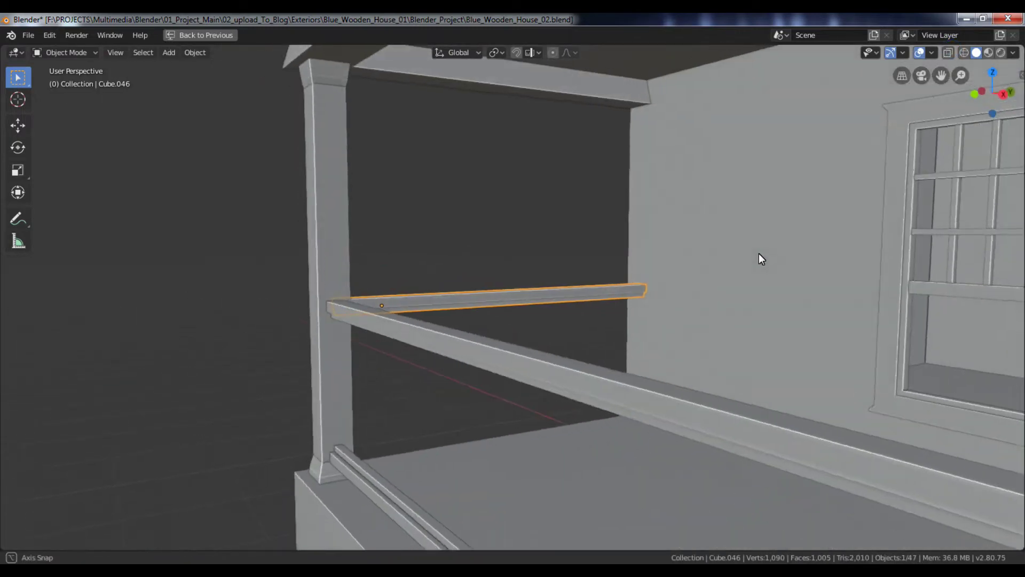
Fine-tune the side rail's rear end vertices by moving them 0.287 m along Y into the wall
key("KP_Decimal")
scroll(744, 344, "up", 3)
middle_click_drag(745, 344, 730, 338)
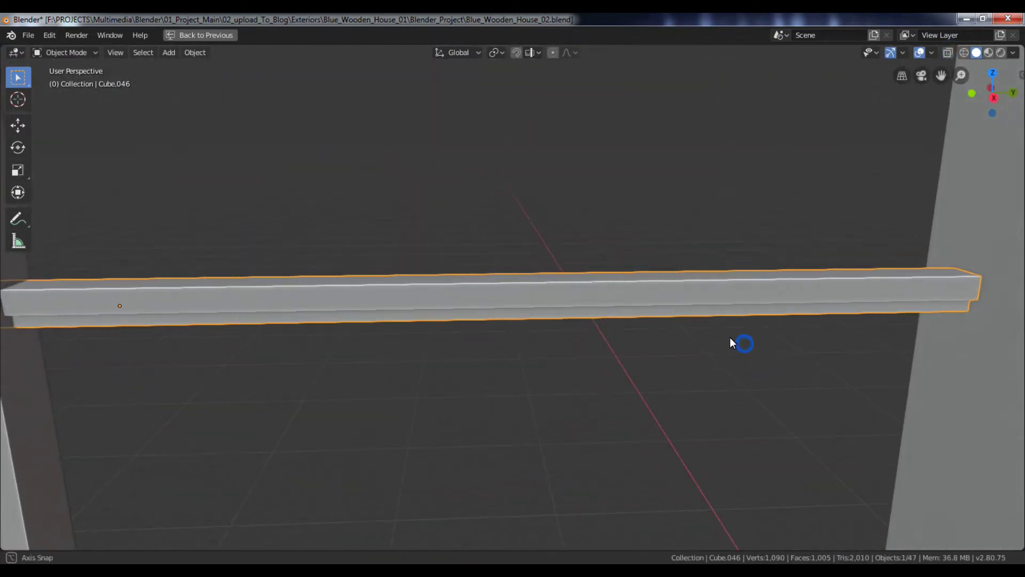
key("Tab")
key("g")
key("y")
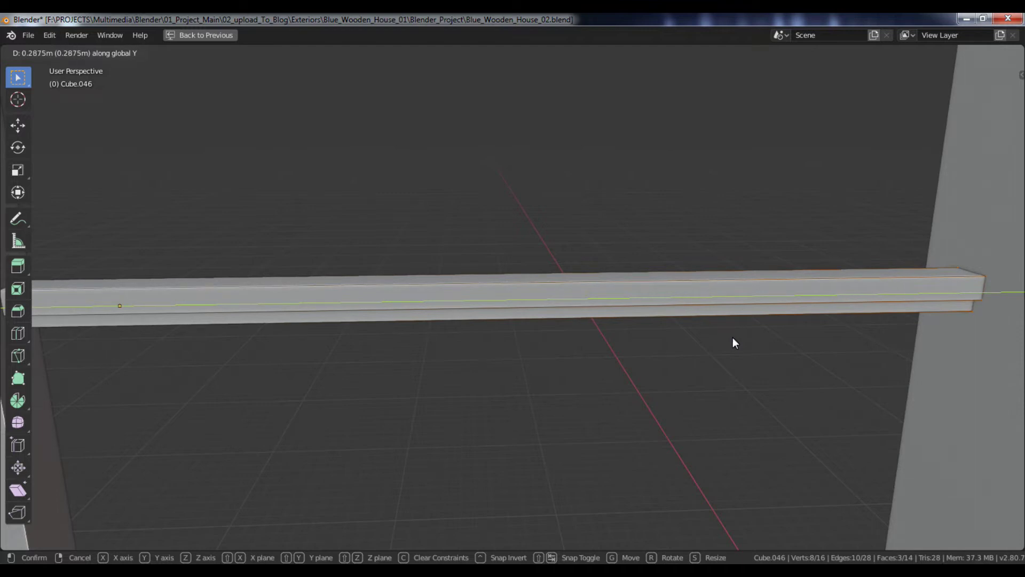
left_click(733, 342)
middle_click_drag(733, 343, 765, 312)
key("KP_Decimal")
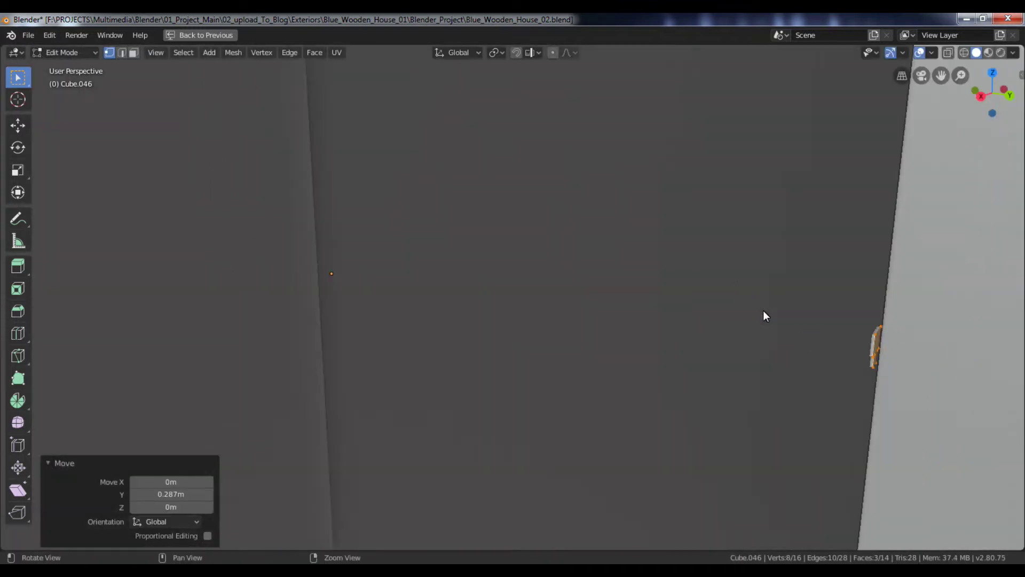
key("Tab")
In front view, move the side rail 0.29 m along X to centre it on the outer left column
key("KP_Decimal")
middle_click_drag(682, 321, 771, 271)
scroll(607, 222, "down", 4)
left_click(339, 526)
left_click(388, 443)
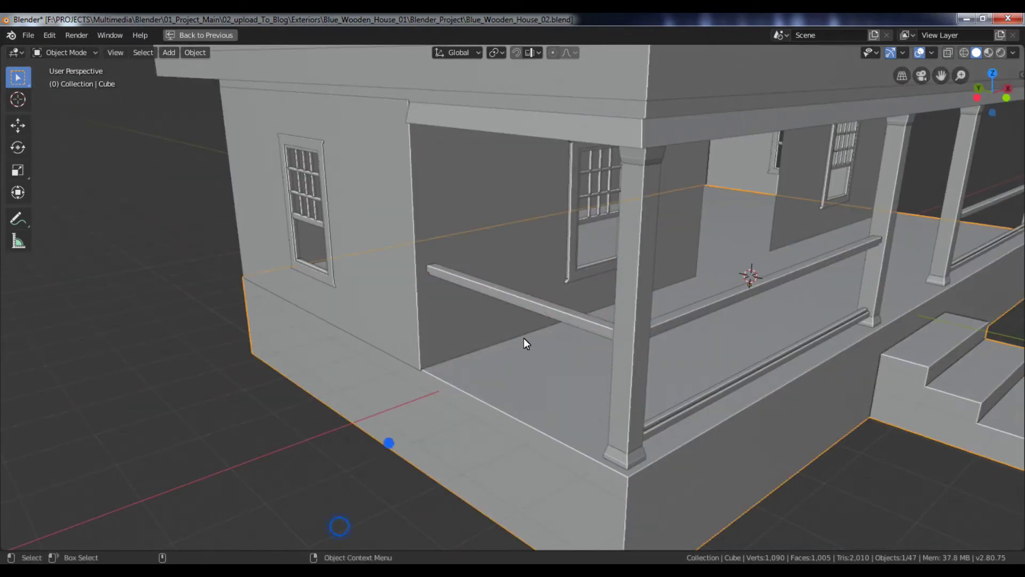
left_click(574, 310)
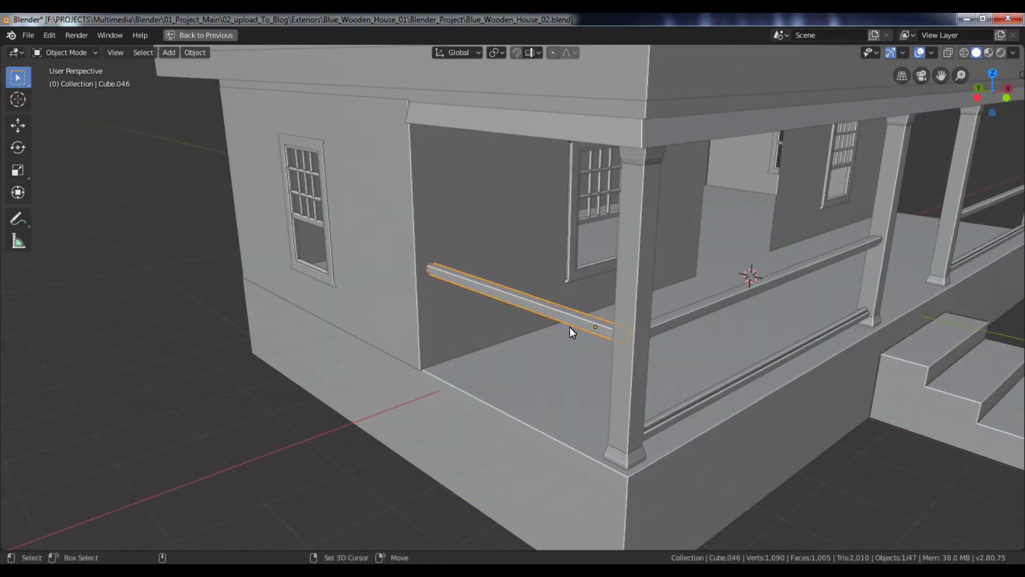
key("KP_1")
key("Home")
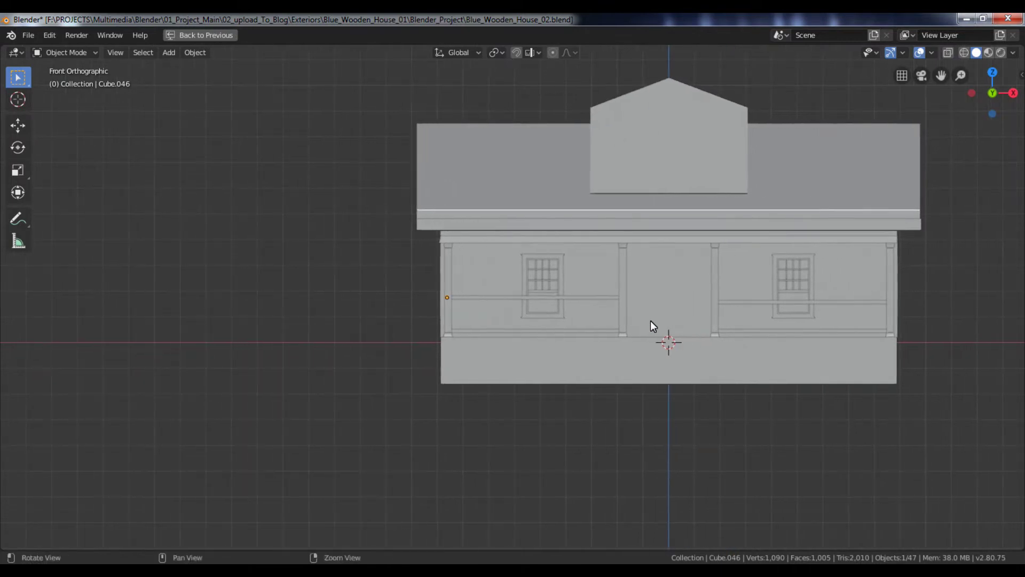
scroll(623, 311, "up", 7)
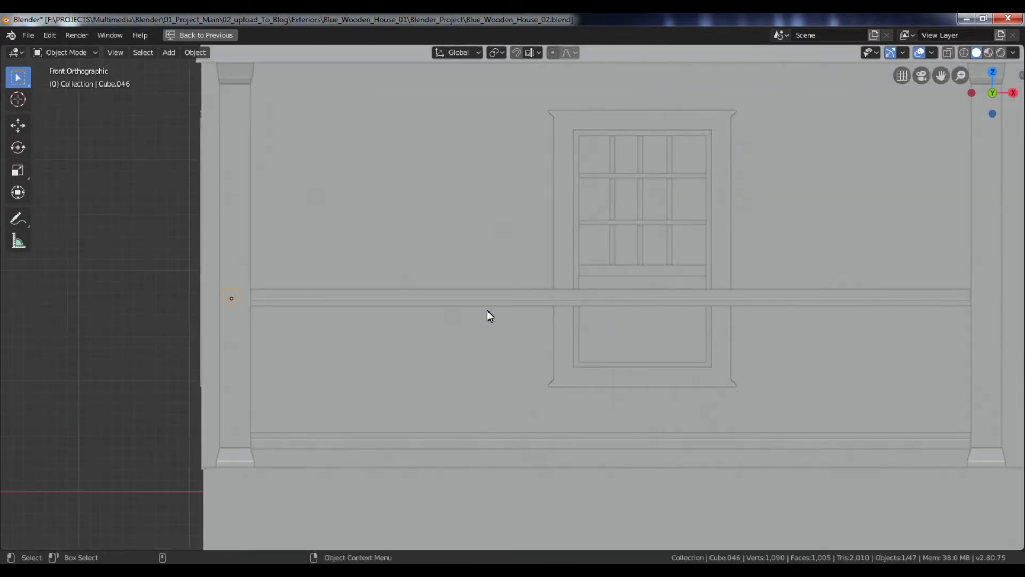
key("g")
key("x")
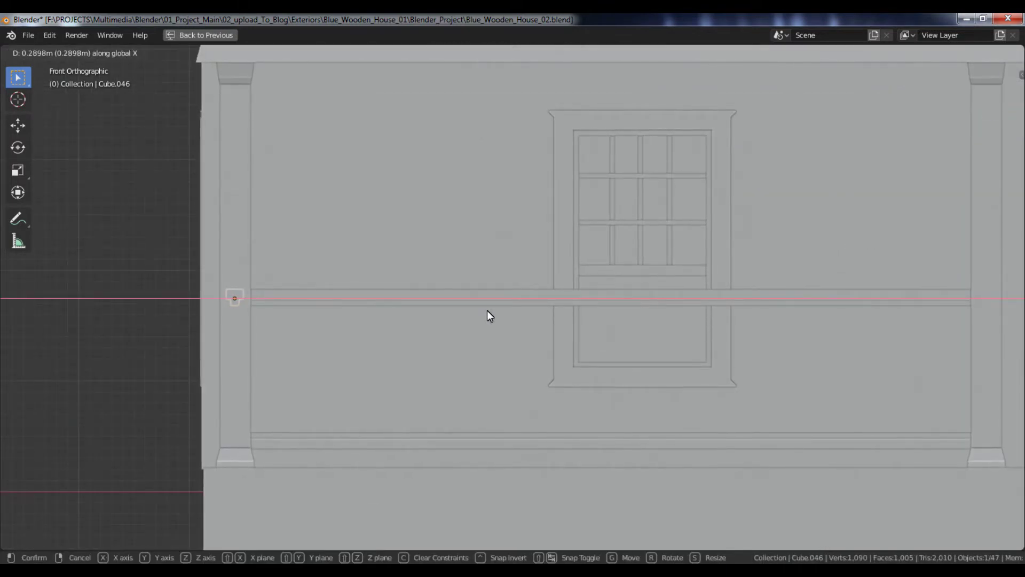
left_click(488, 313)
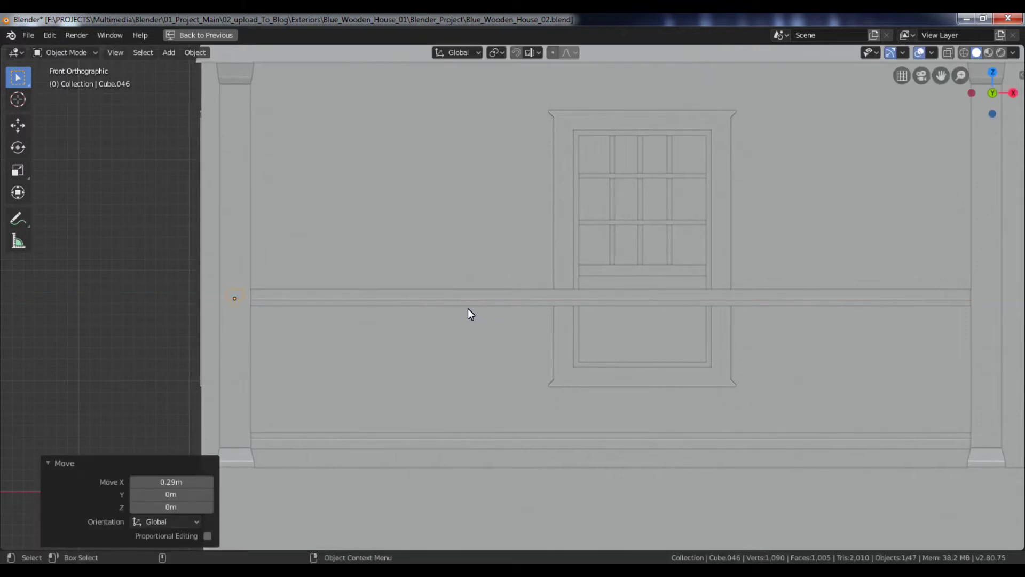
Duplicate the side rail 228 m along X and bring the copy back about 56.3 m in line with the outer right column
scroll(470, 311, "down", 4)
middle_click_drag(822, 309, 530, 309, "shift")
key("shift+d")
key("x")
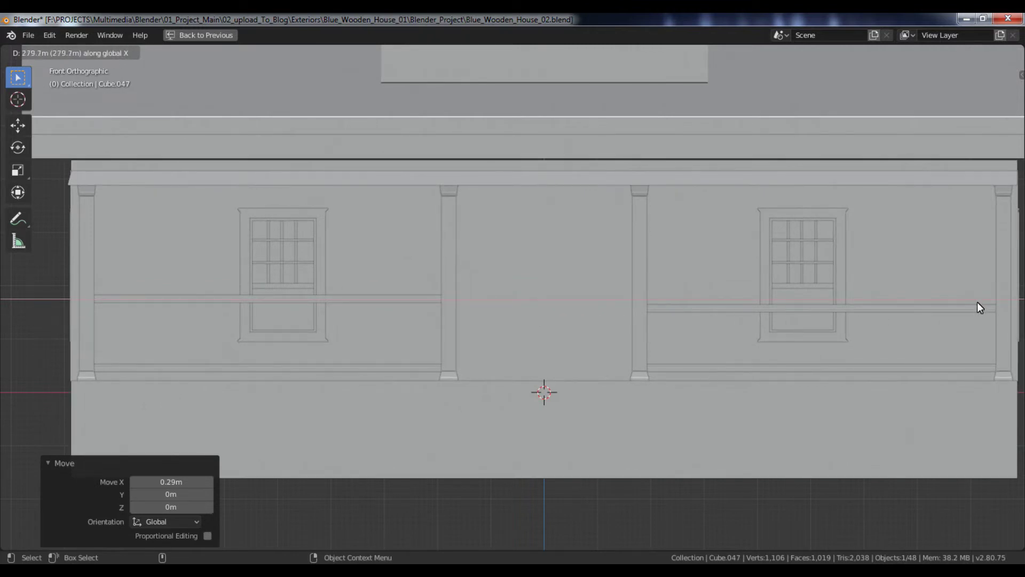
left_click(726, 303)
scroll(726, 302, "down", 4)
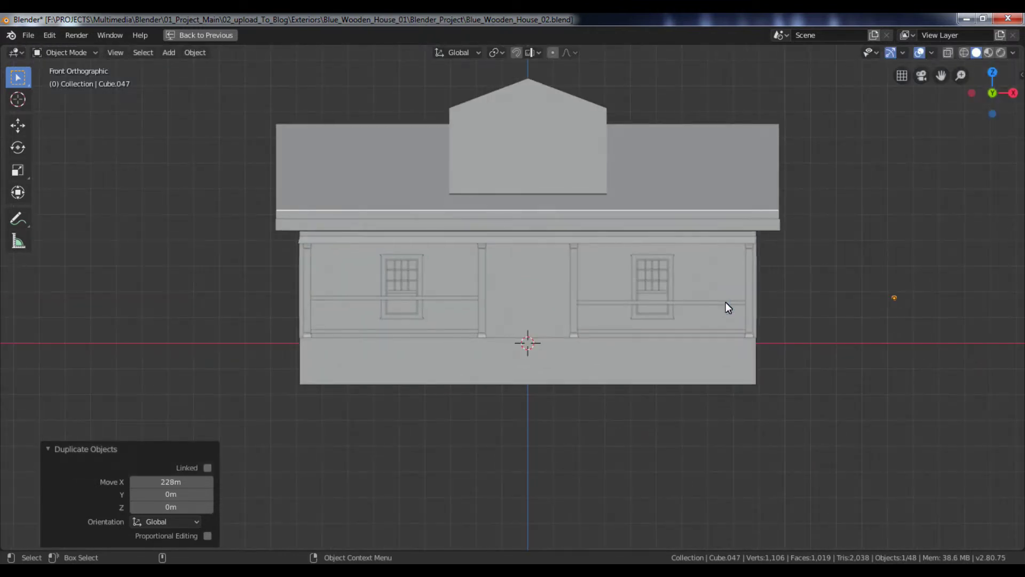
key("g")
key("x")
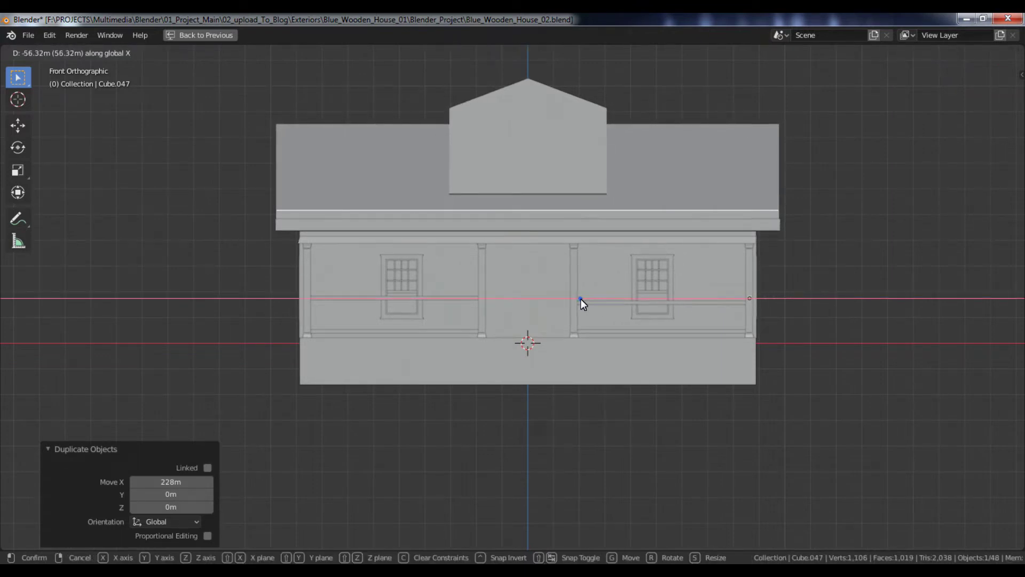
left_click(581, 299)
Raise the right upper front rail along Z to the level of the left upper front rail
scroll(581, 299, "up", 5)
scroll(585, 298, "down", 4)
scroll(560, 315, "up", 5, "ctrl")
left_click(684, 306)
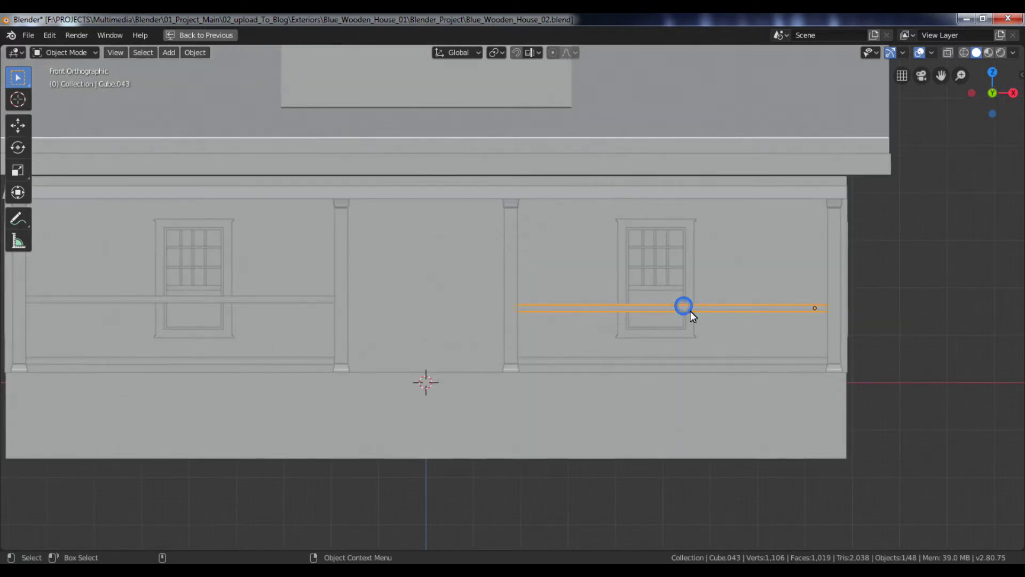
scroll(690, 311, "up", 4)
scroll(621, 327, "down", 2, "ctrl")
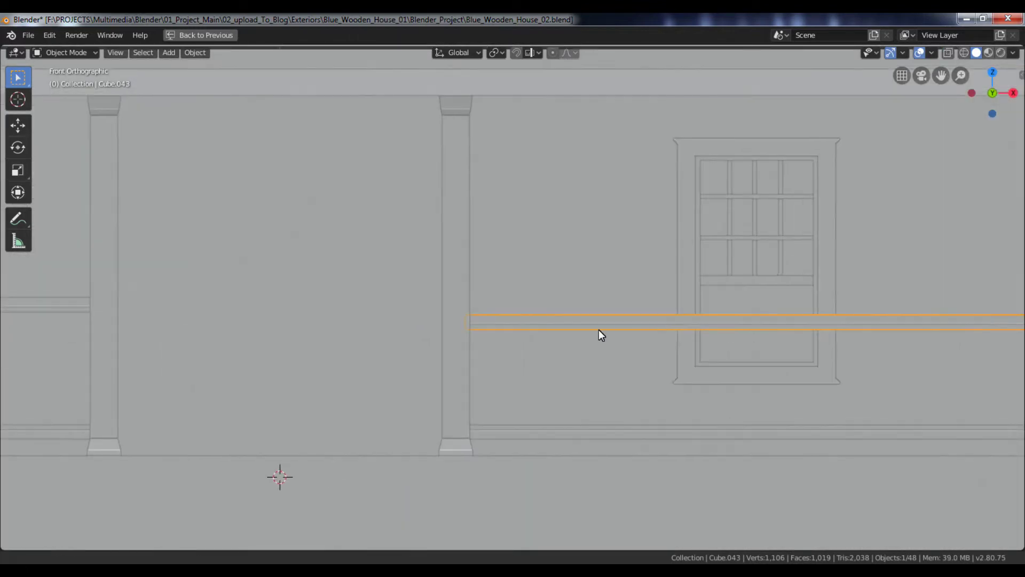
scroll(451, 352, "down", 4, "ctrl")
key("g")
key("z")
left_click(716, 335)
Adjust the right upper front rail's height along Z to match the adjoining side rail
left_click(858, 322)
mouse_move(879, 318)
middle_mouse_down()
mouse_move(931, 305)
mouse_move(880, 306)
middle_mouse_up()
key("KP_Decimal")
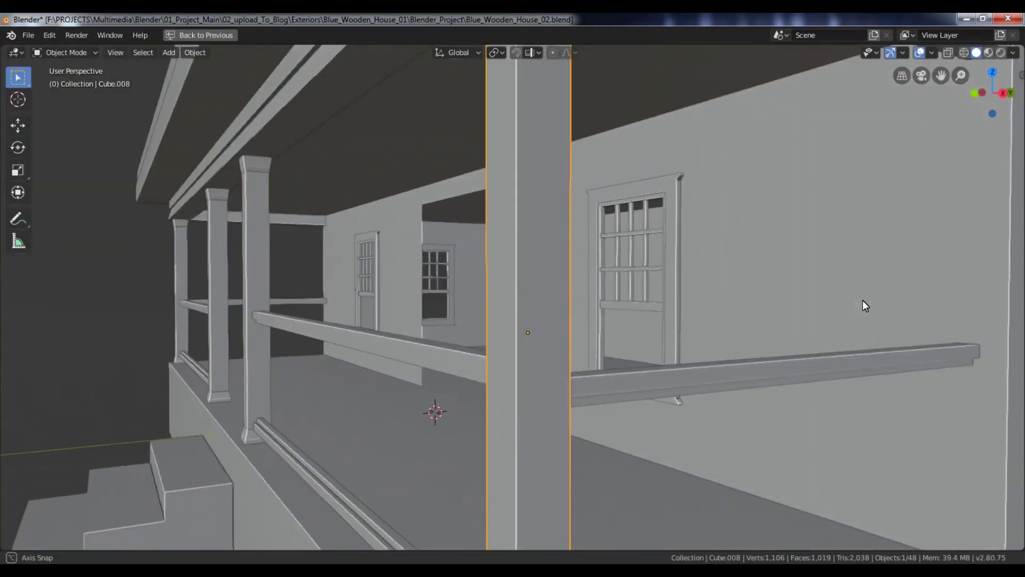
left_click(454, 360)
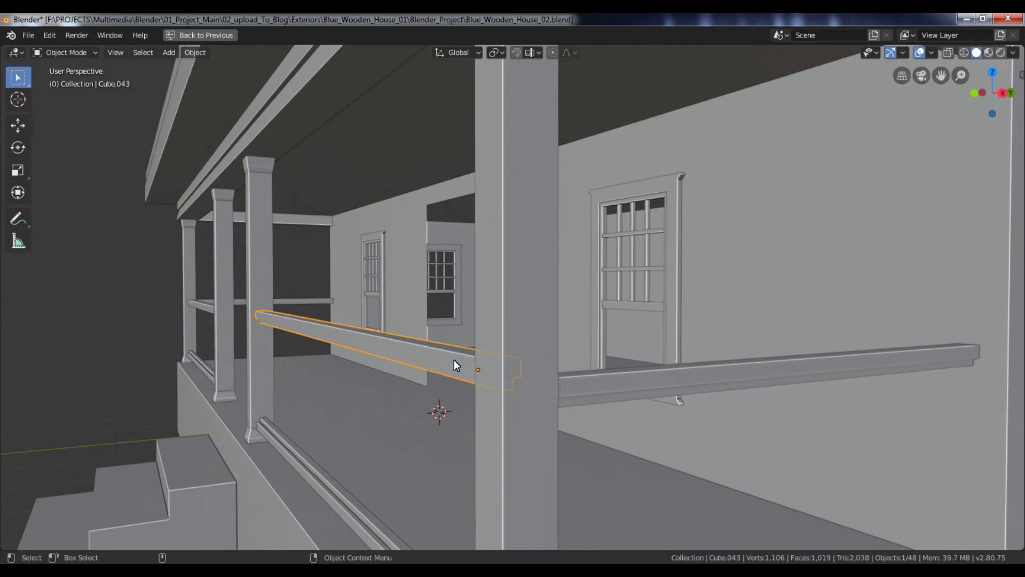
key("g")
key("z")
left_click(450, 374)
Compare the right front rail with the side rail, and move the front rail -0.0866 m along Z
left_click(667, 388, "shift")
key("KP_1")
key("KP_Decimal")
scroll(681, 386, "down", 2)
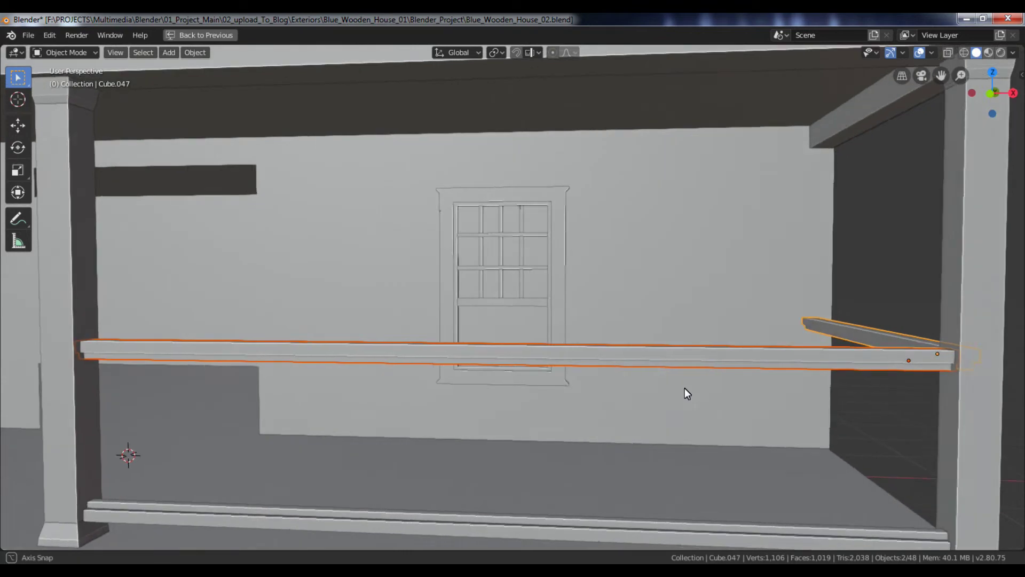
scroll(685, 388, "up", 2)
left_click(687, 348)
key("g")
key("z")
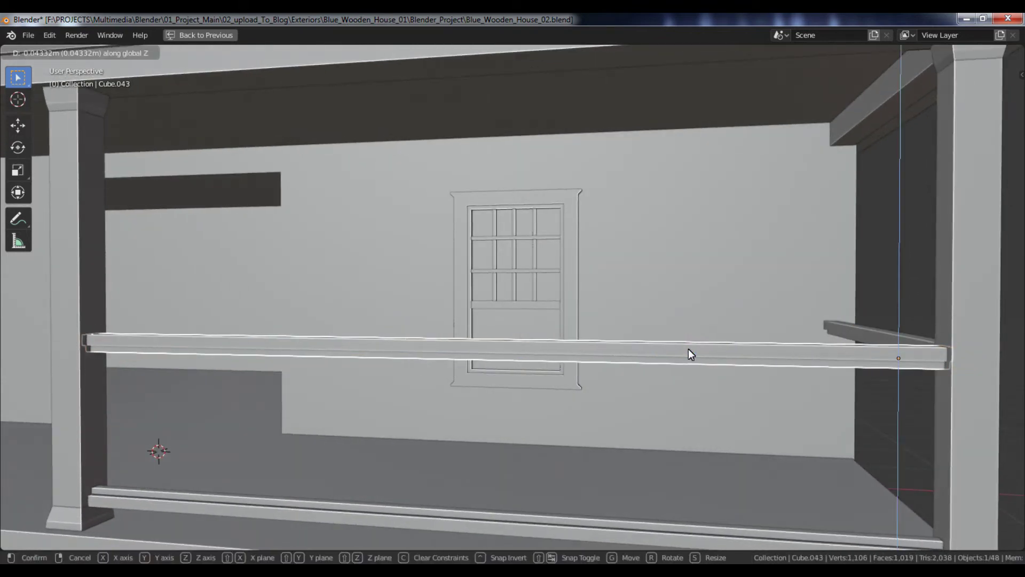
left_click(689, 352)
scroll(487, 328, "down", 5)
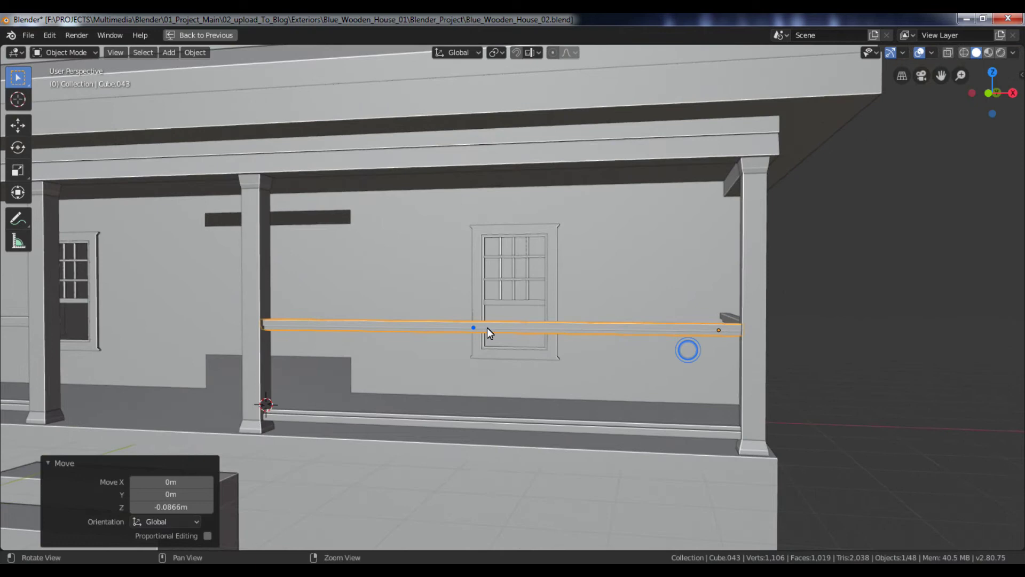
Examine the two lower front rails between the porch columns and their height above the porch floor
left_click(419, 415)
scroll(237, 364, "down", 3)
left_click(247, 349, "shift")
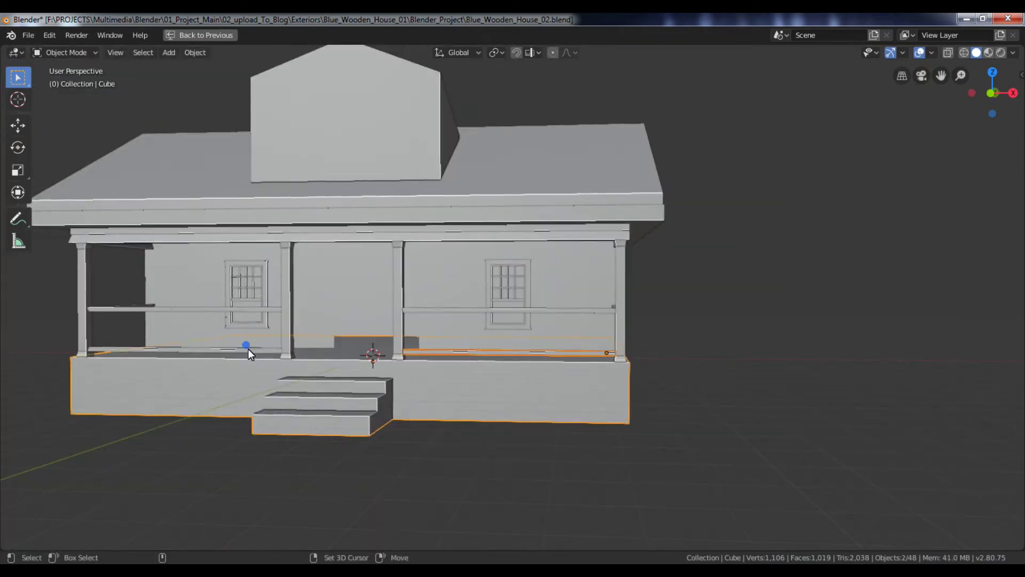
left_click(241, 373, "shift")
left_click(235, 351, "shift")
middle_click_drag(236, 351, 316, 364)
scroll(316, 364, "up", 2)
scroll(337, 389, "up", 4)
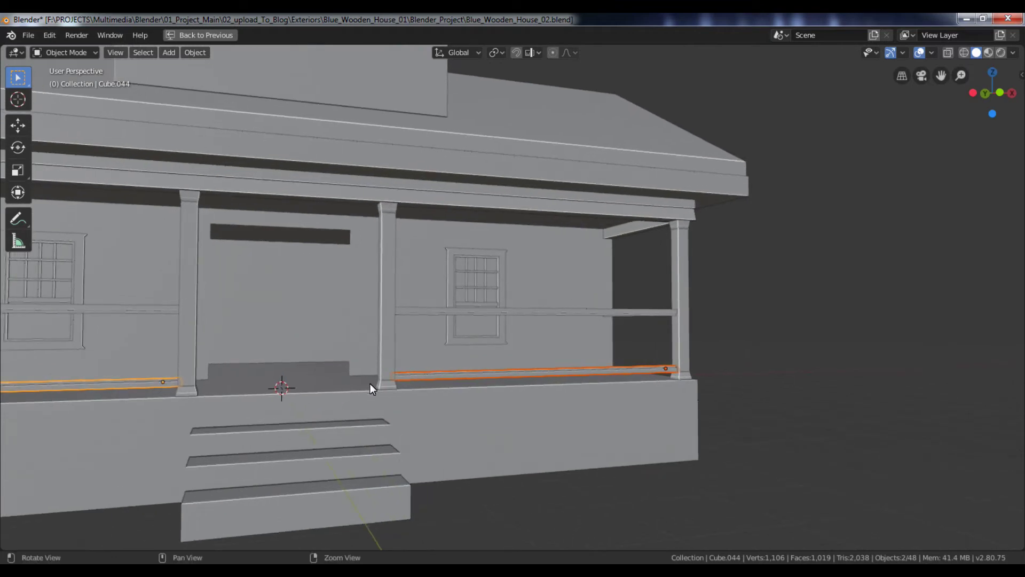
scroll(374, 379, "down", 3)
left_click(562, 371)
key("KP_Decimal")
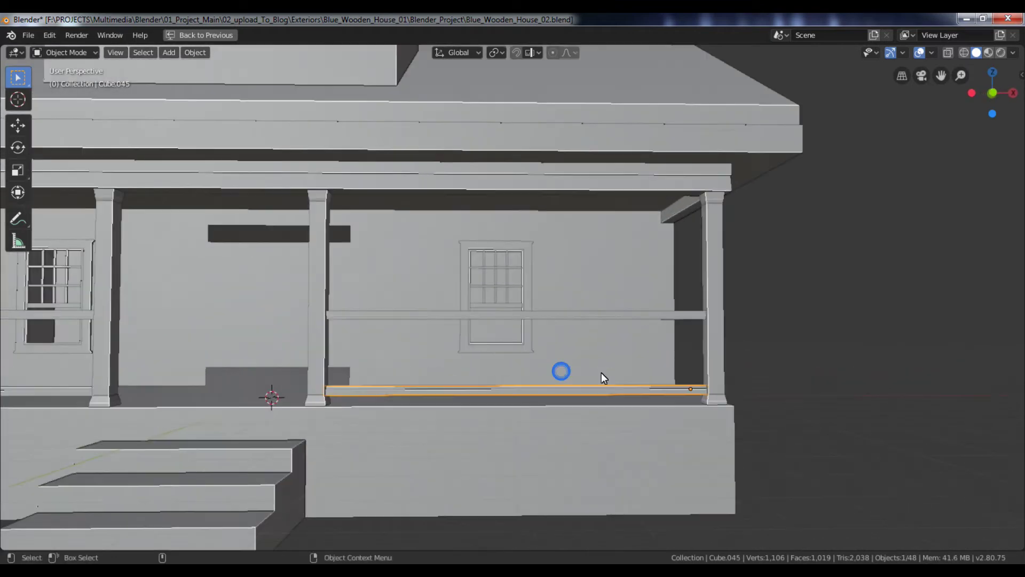
Select both upper side rails and duplicate them about 12.7 m down along Z as lower side rails, using right side view
scroll(602, 373, "down", 8)
middle_click_drag(608, 381, 681, 325)
left_click(649, 307)
scroll(638, 329, "up", 5)
middle_click_drag(576, 345, 566, 349)
left_click(327, 350)
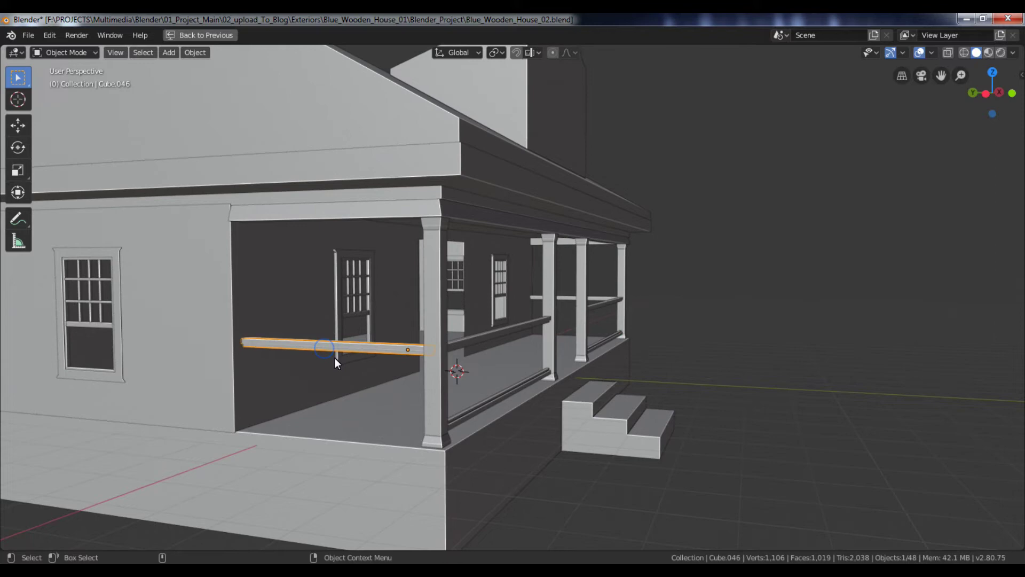
key("KP_1")
key("KP_Decimal")
middle_click_drag(480, 333, 538, 344)
scroll(539, 355, "down", 3)
left_click(537, 378, "shift")
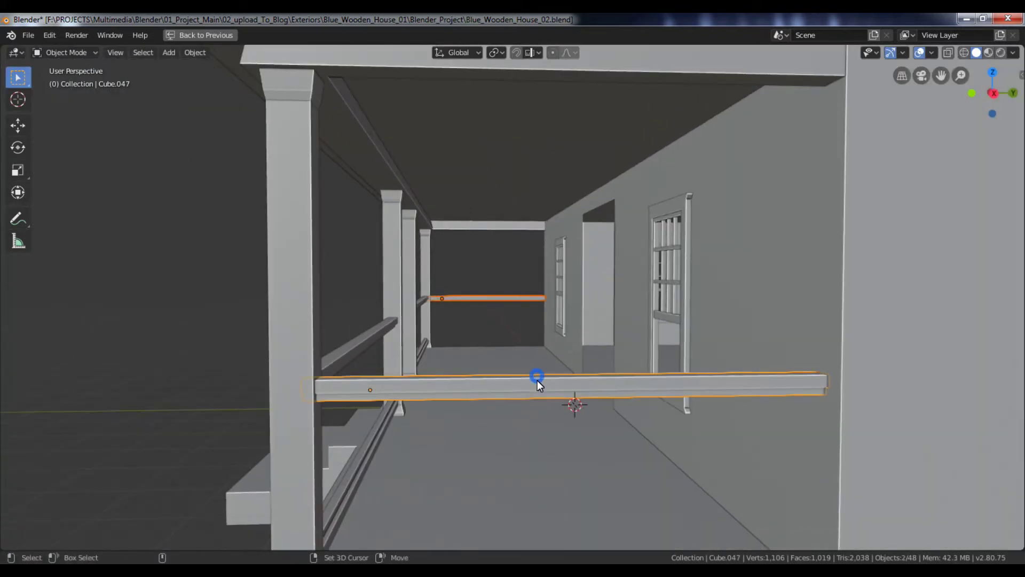
key("KP_3")
key("shift+d")
key("z")
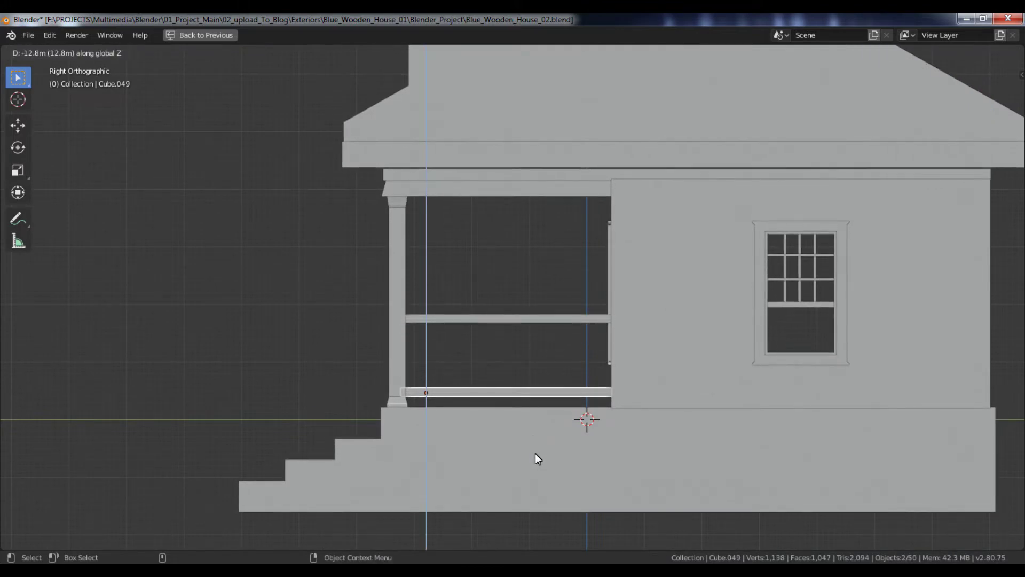
left_click(535, 452)
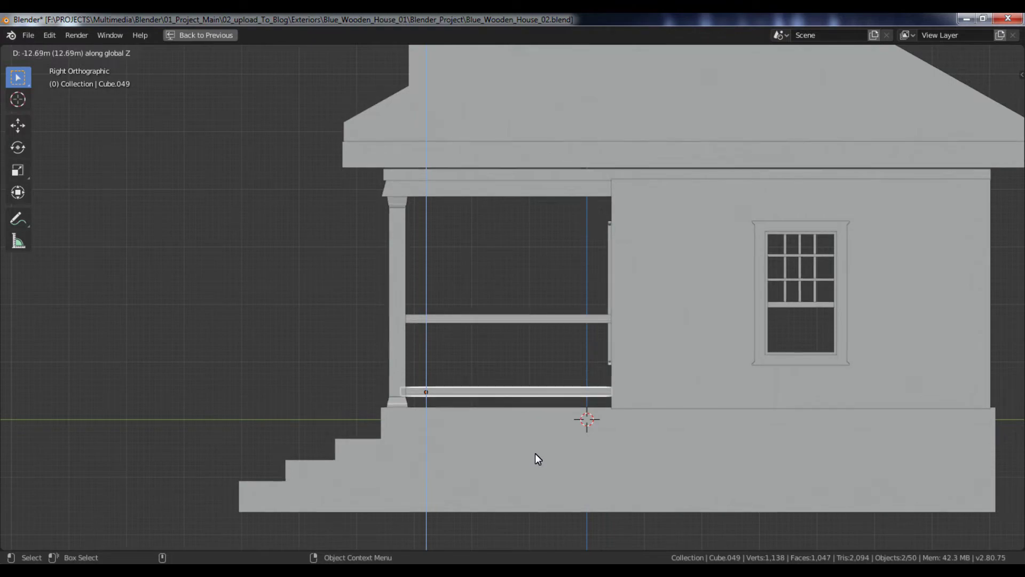
Deselect everything, review the finished porch rails from the outside and save the file
middle_click_drag(535, 453, 578, 390)
scroll(394, 235, "down", 10)
middle_click_drag(393, 235, 504, 250)
key("alt+a")
scroll(470, 242, "up", 4)
middle_click_drag(485, 312, 580, 249)
key("ctrl+s")
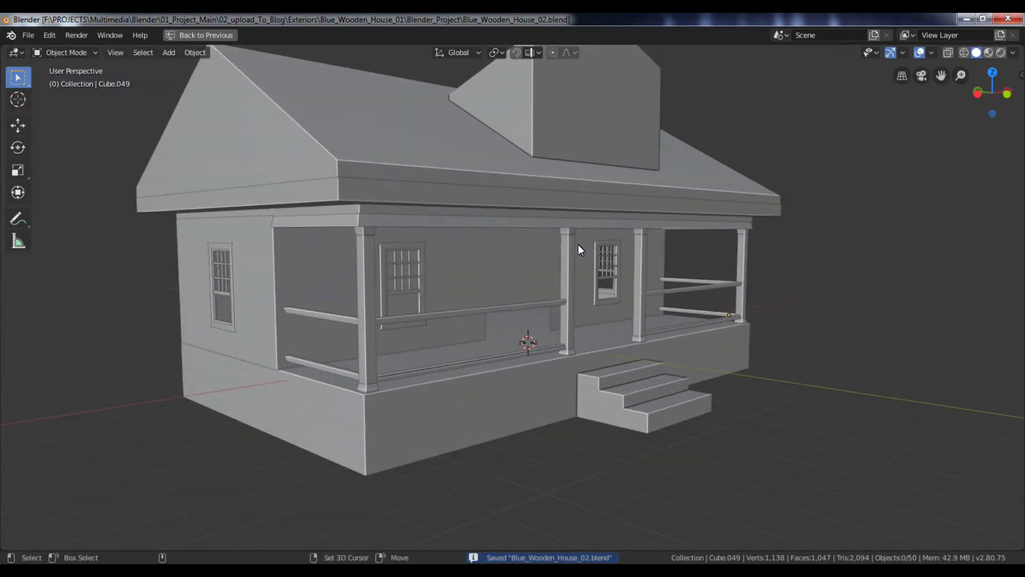
Add a 2 m cube for a baluster, isolate it in local view and scale it to 0.311 along Y
key("shift+a")
left_click(645, 254)
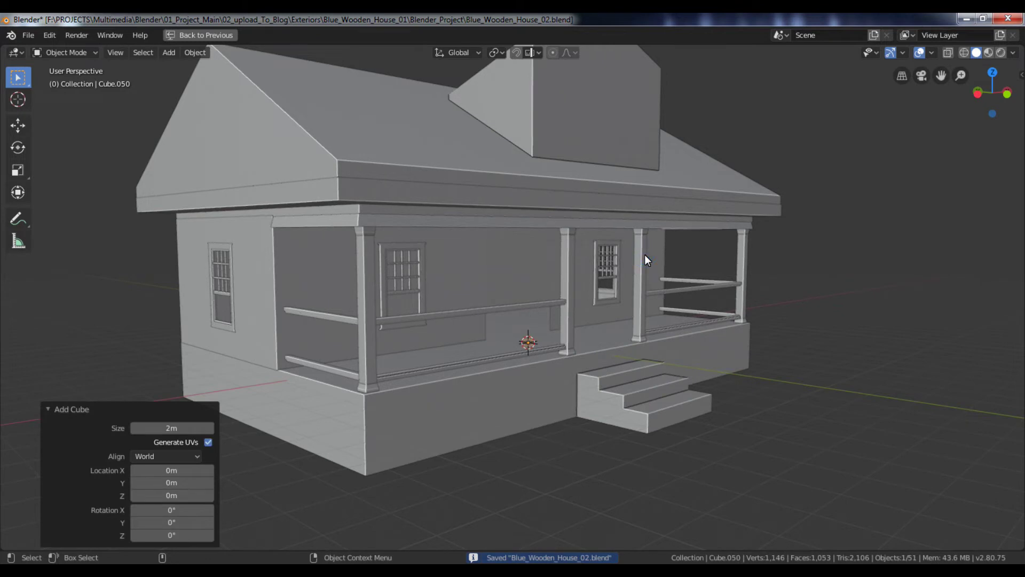
key("KP_Divide")
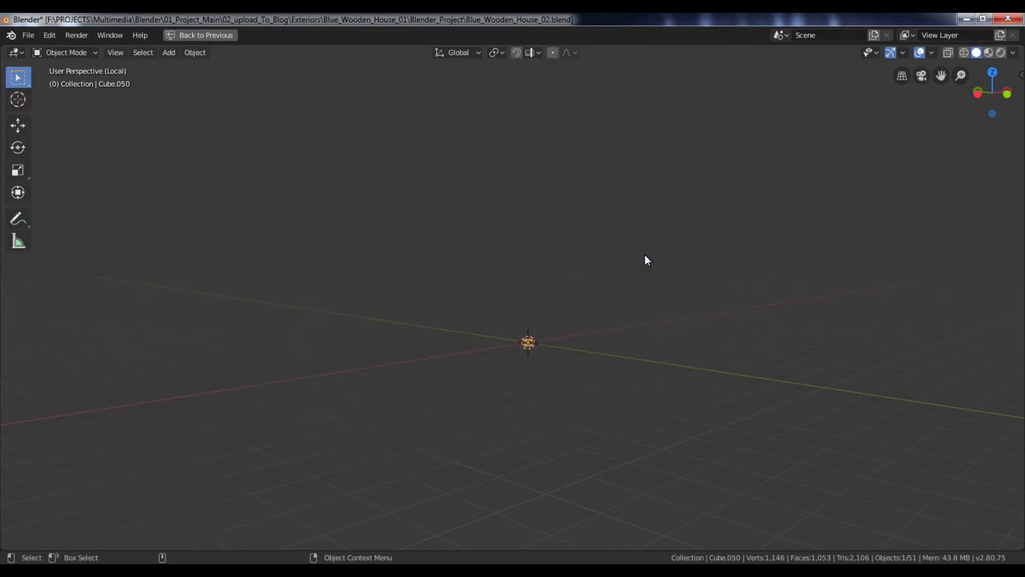
scroll(657, 257, "down", 3)
middle_click_drag(666, 261, 801, 317)
key("s")
key("y")
left_click(602, 296)
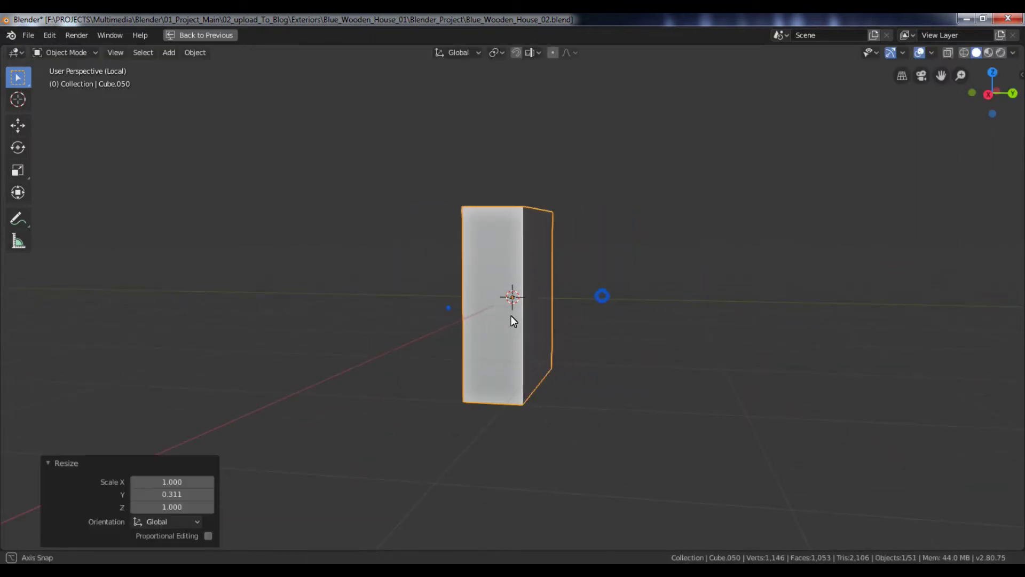
Scale the isolated cube to 0.588 along X and 1.125 along Y to form a slim post
middle_click_drag(511, 316, 600, 315)
key("s")
key("x")
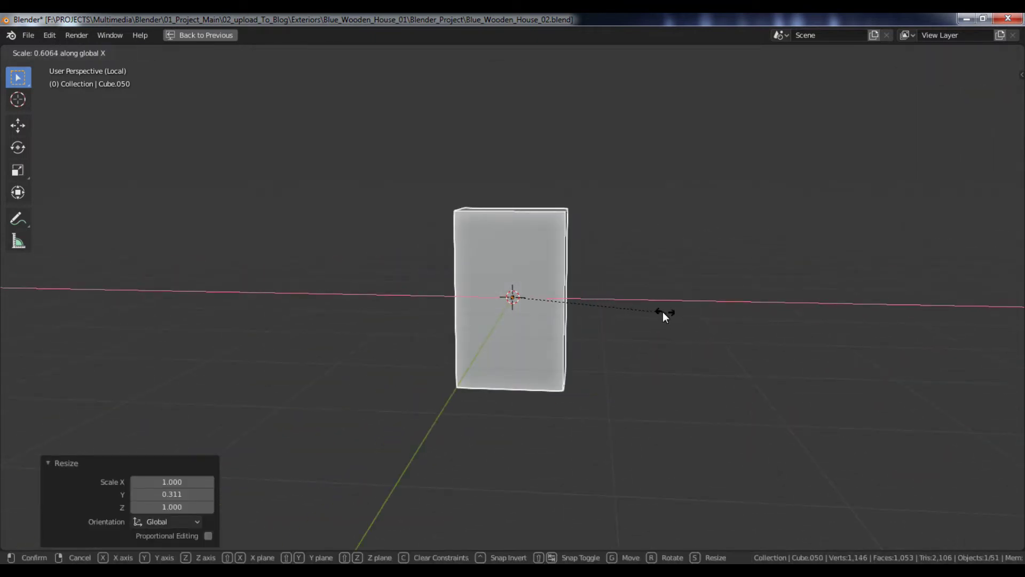
left_click(662, 313)
middle_click_drag(662, 311, 588, 301)
key("s")
key("y")
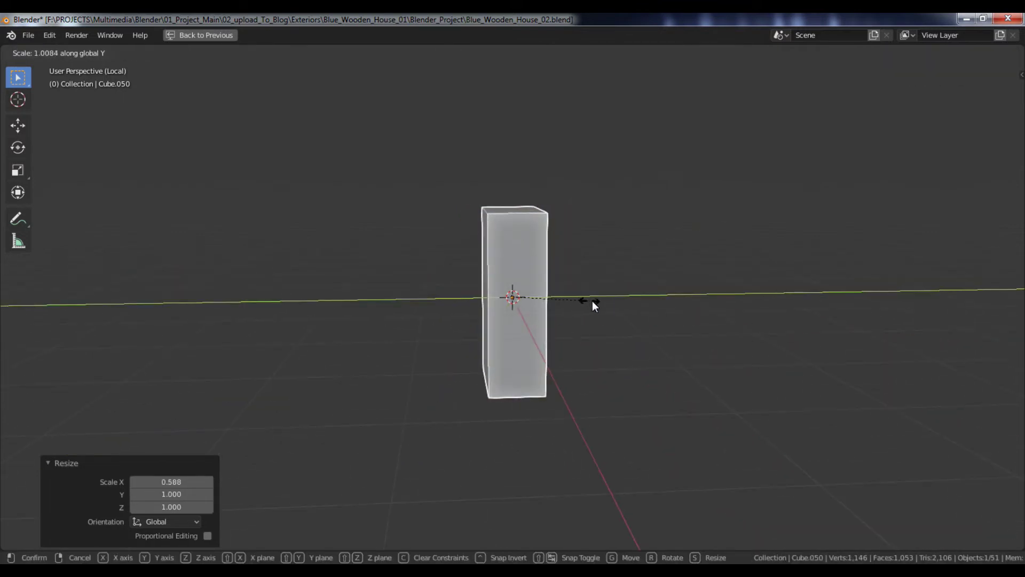
left_click(598, 299)
Leave local view and move the post -77.8 m along X and 17 m along Z onto the left front top rail
middle_click_drag(608, 299, 630, 298)
key("KP_1")
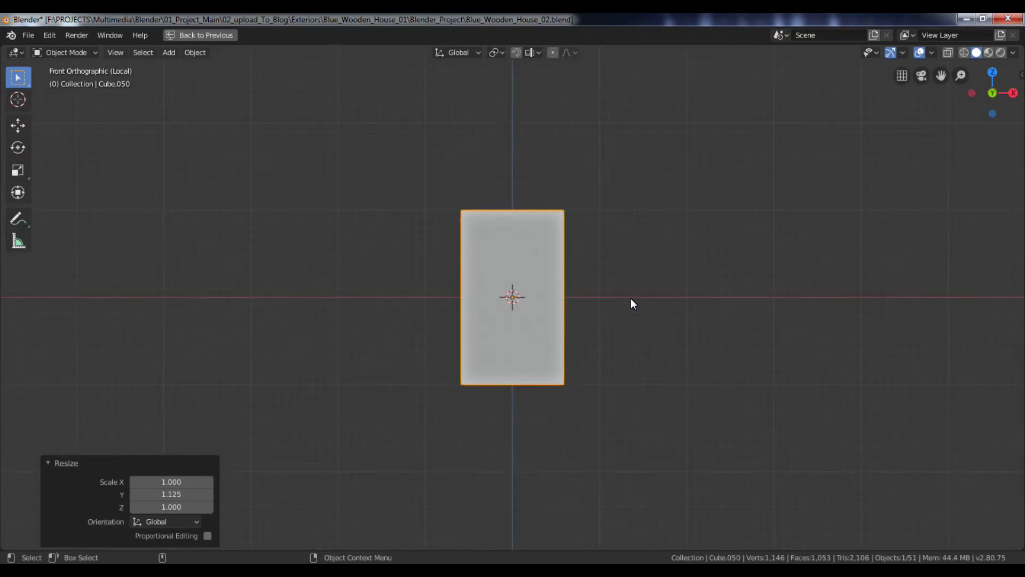
scroll(631, 299, "down", 5)
key("KP_Divide")
scroll(630, 298, "down", 3)
middle_click_drag(630, 298, 575, 297)
key("KP_1")
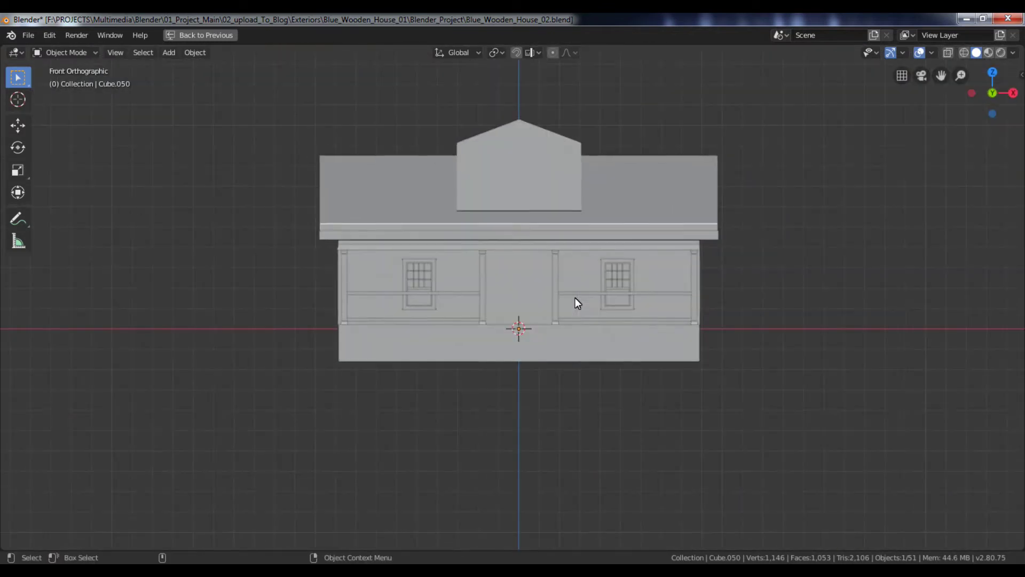
key("g")
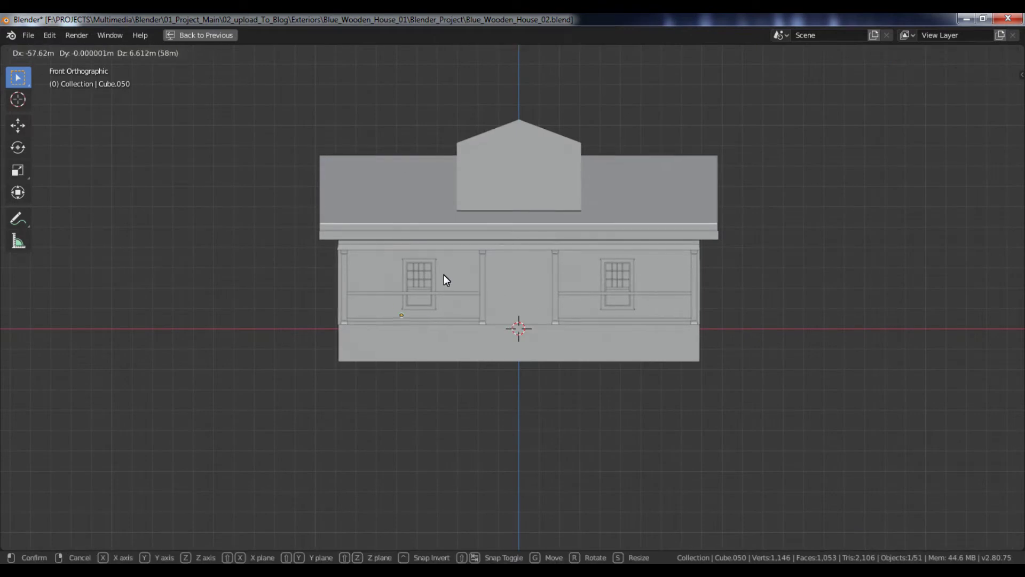
left_click(417, 263)
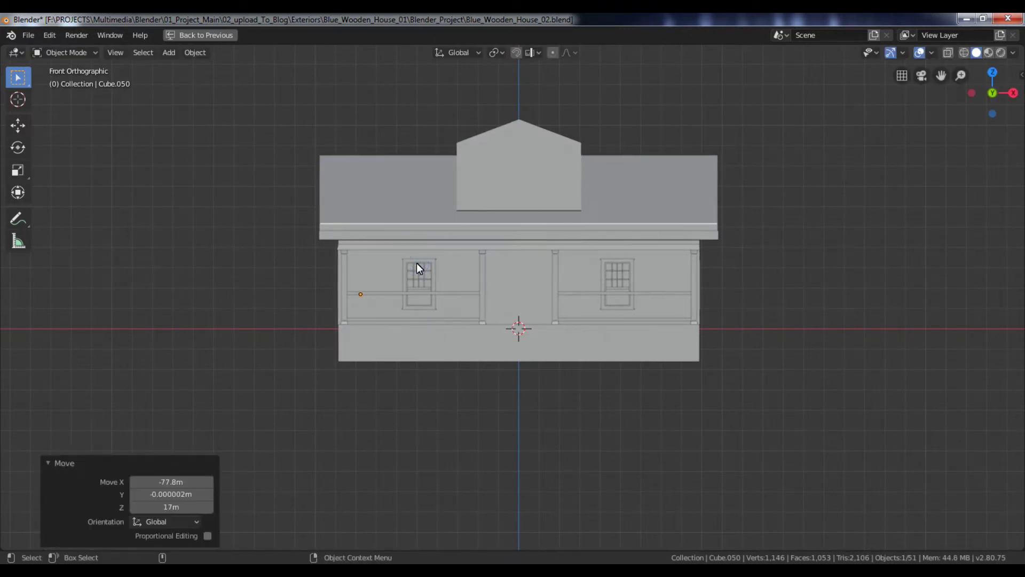
In right side view, move the post -33 m along Y and -0.0879 m along Z into line with the front rail
key("KP_3")
scroll(417, 263, "up", 5)
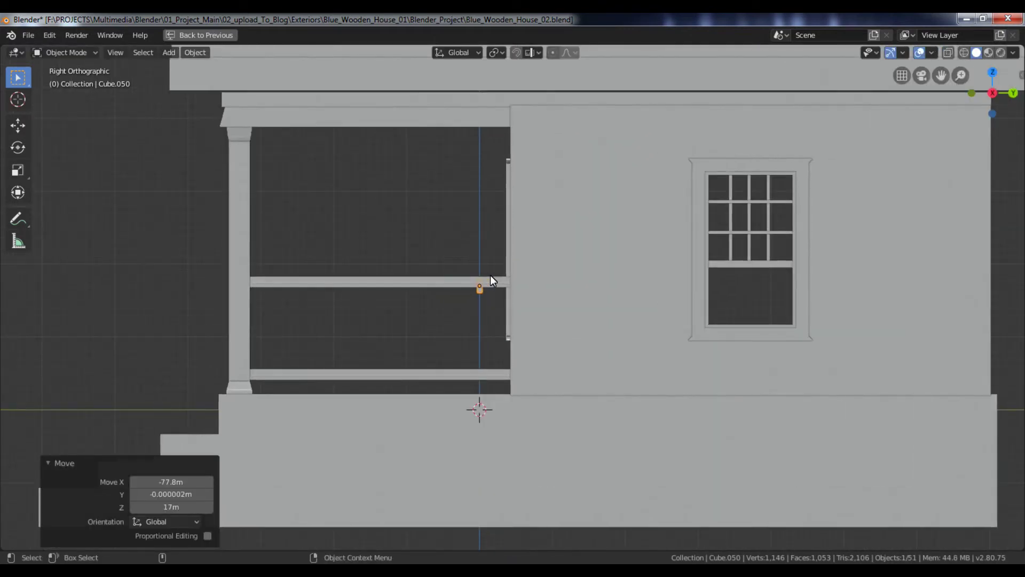
key("g")
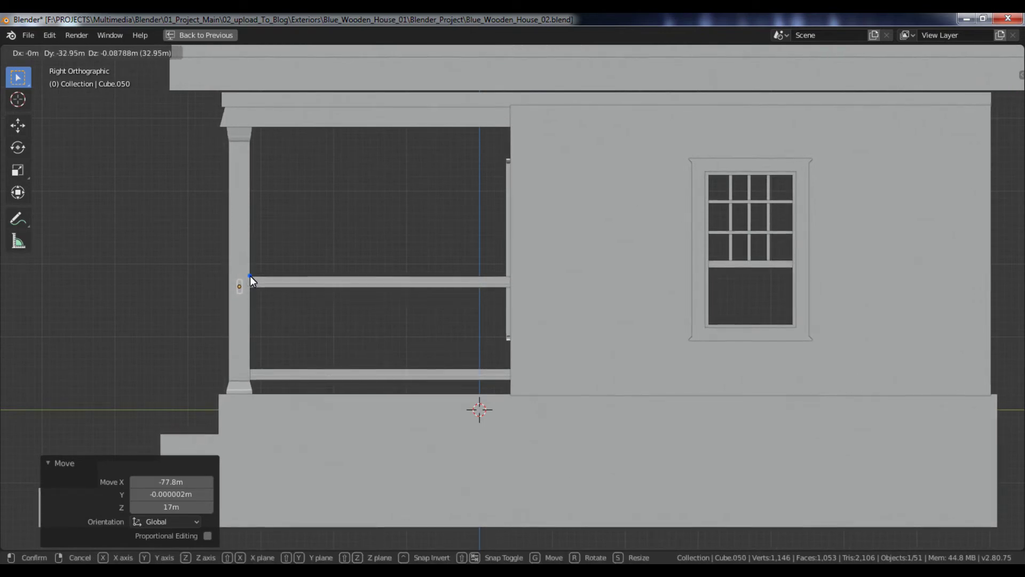
left_click(251, 282)
Scale the post down to fit the rail's underside and move it -3.86 m along X toward the corner column
key("KP_Decimal")
middle_click_drag(251, 281, 241, 254)
scroll(469, 323, "down", 4)
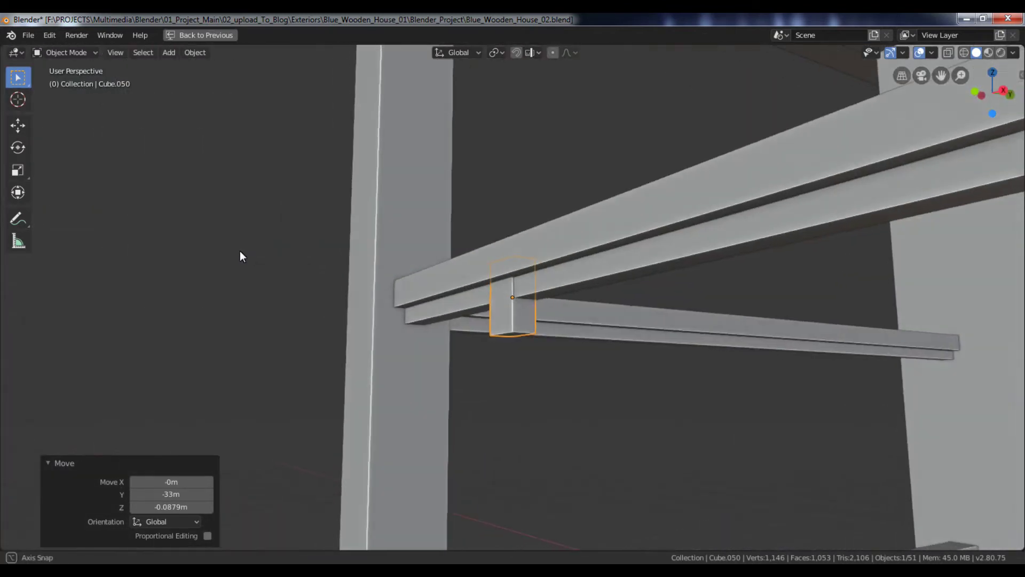
middle_click_drag(556, 300, 553, 345)
key("s")
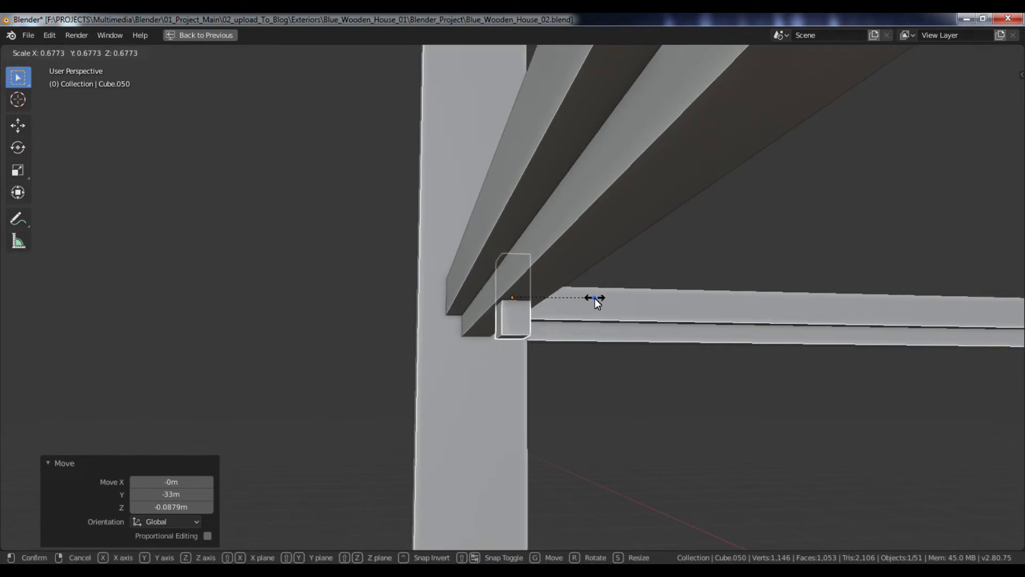
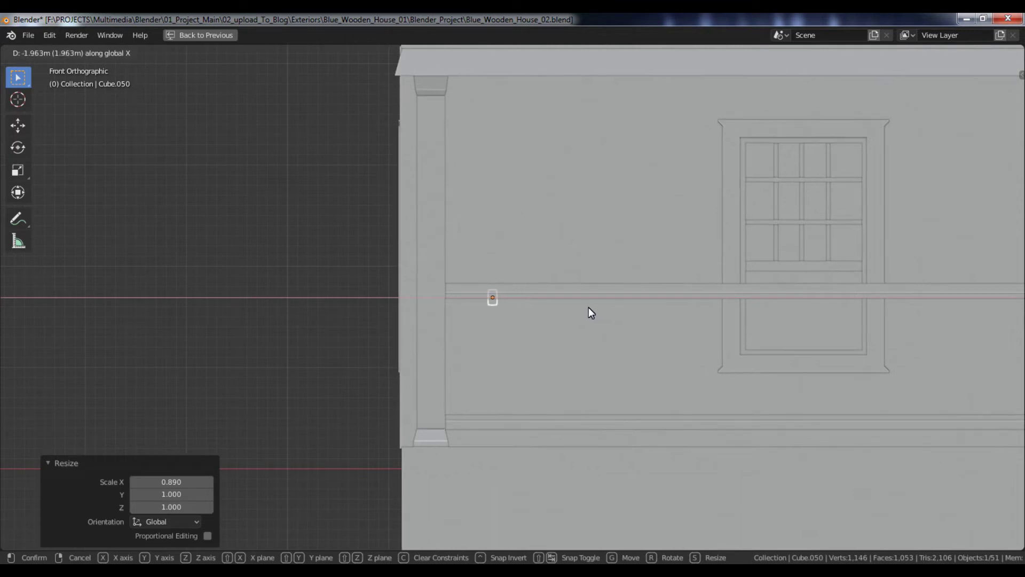
left_click(575, 305)
Widen the small post beside the corner column by scaling it to 1.197 along X
key("s")
key("x")
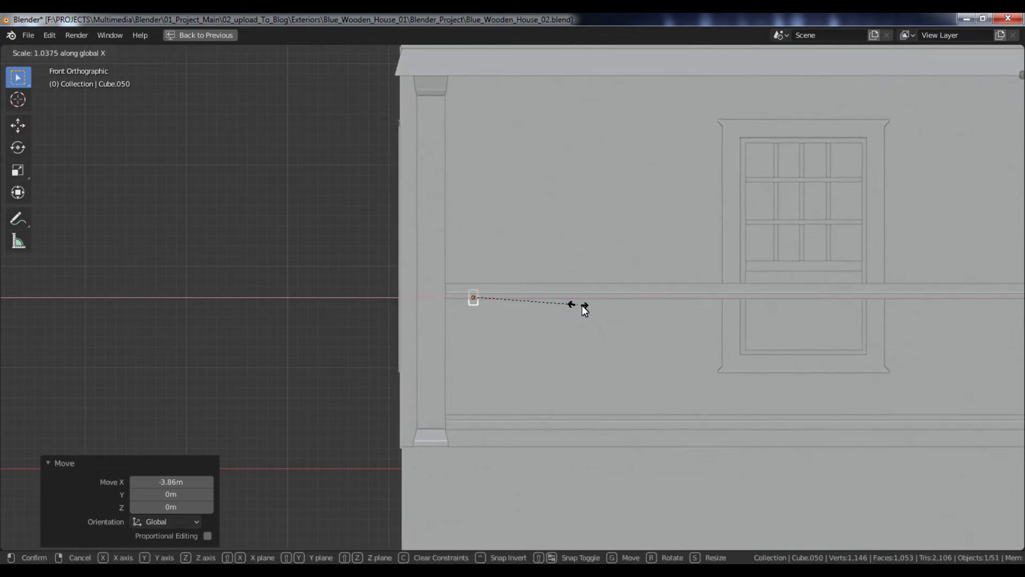
left_click(594, 306)
scroll(595, 307, "up", 1)
scroll(595, 310, "down", 1)
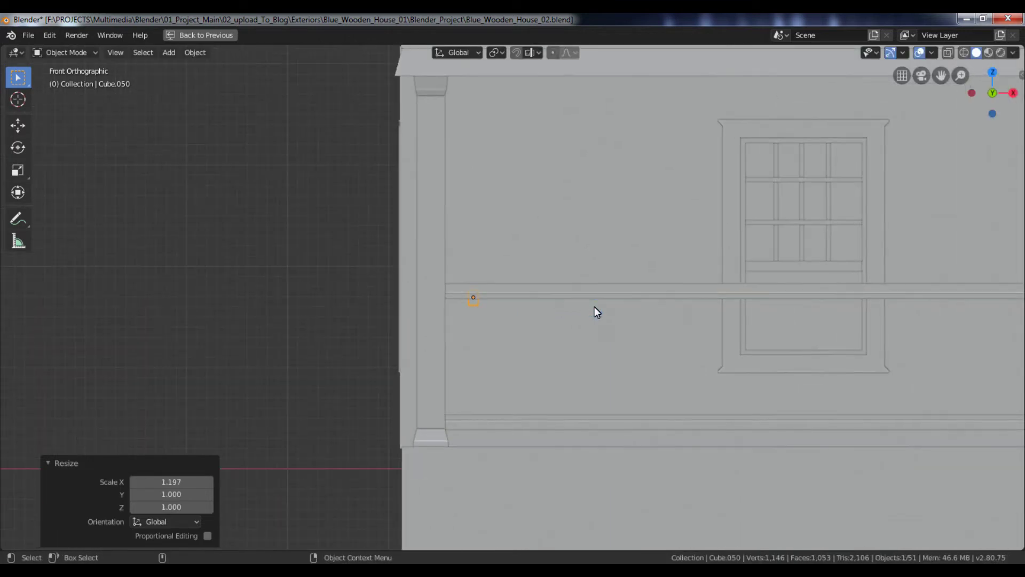
Move the post's bottom vertices about 11.3 m down along Z to reach the lower rail, using X-ray in Edit Mode
key("Tab")
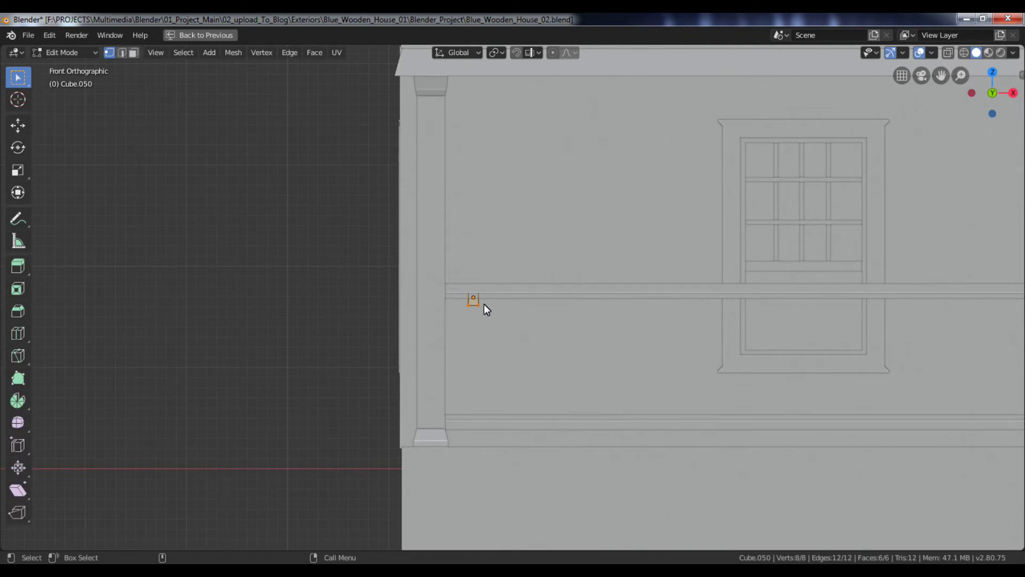
left_click(948, 53)
left_click_drag(474, 308, 522, 319)
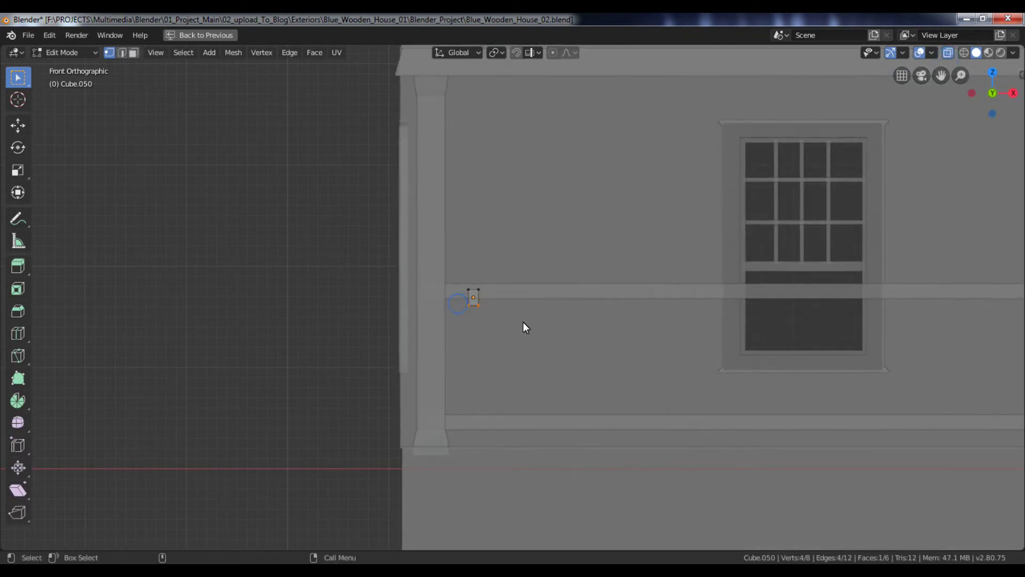
key("g")
key("z")
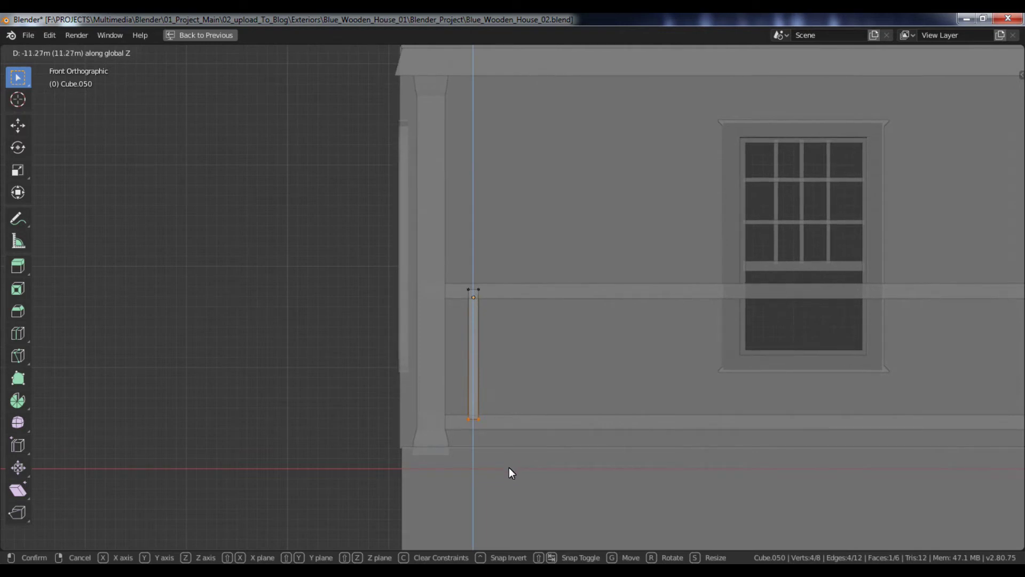
left_click(509, 468)
key("Tab")
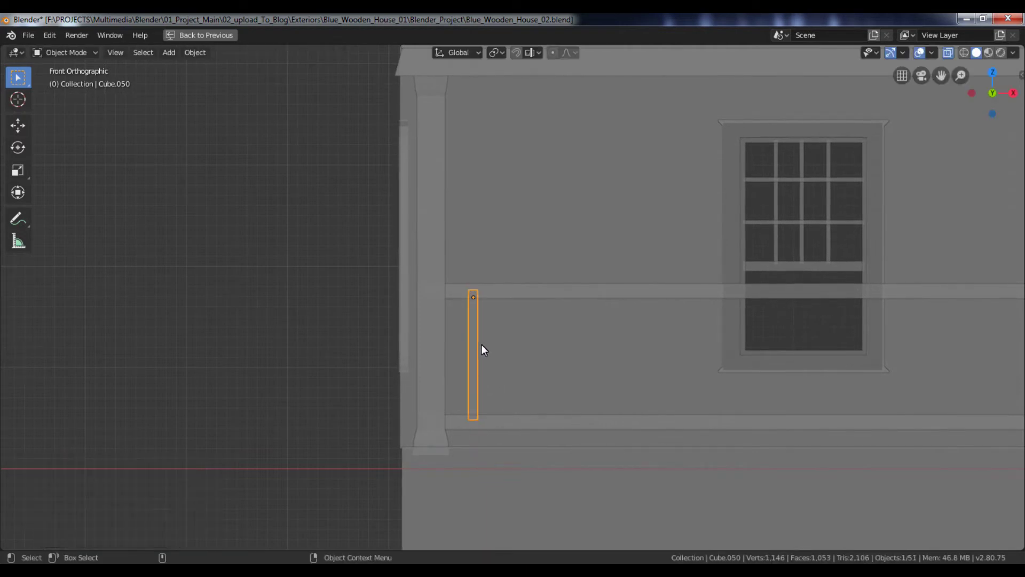
Move the full-height baluster -1.01 m along X, closer to the corner column
key("g")
key("x")
left_click(471, 344)
Duplicate the baluster twice in succession along the front rail, offsetting the copies 3.36 m and 3.48 m along X
middle_click_drag(471, 344, 611, 377, "shift")
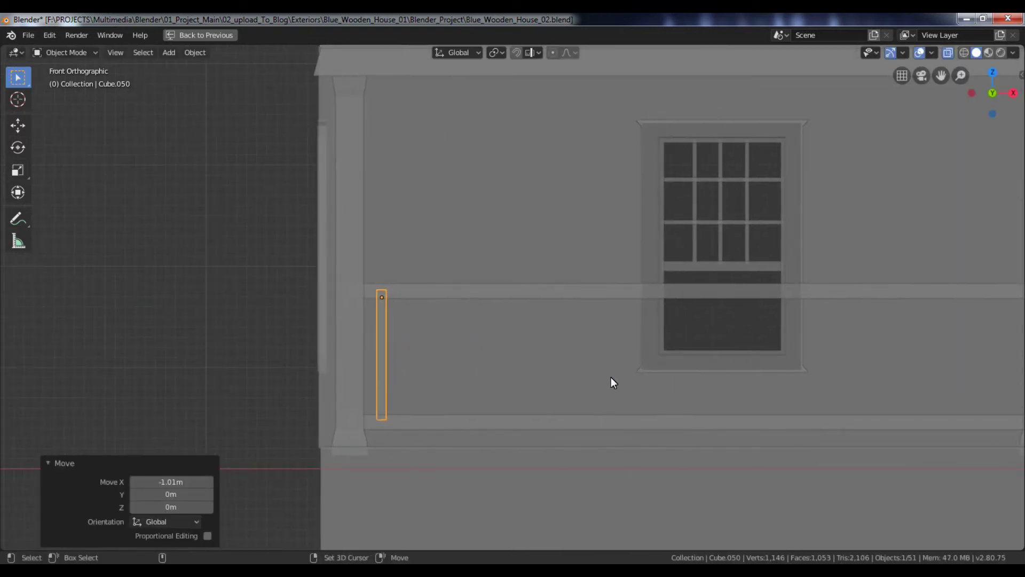
key("shift+d")
key("x")
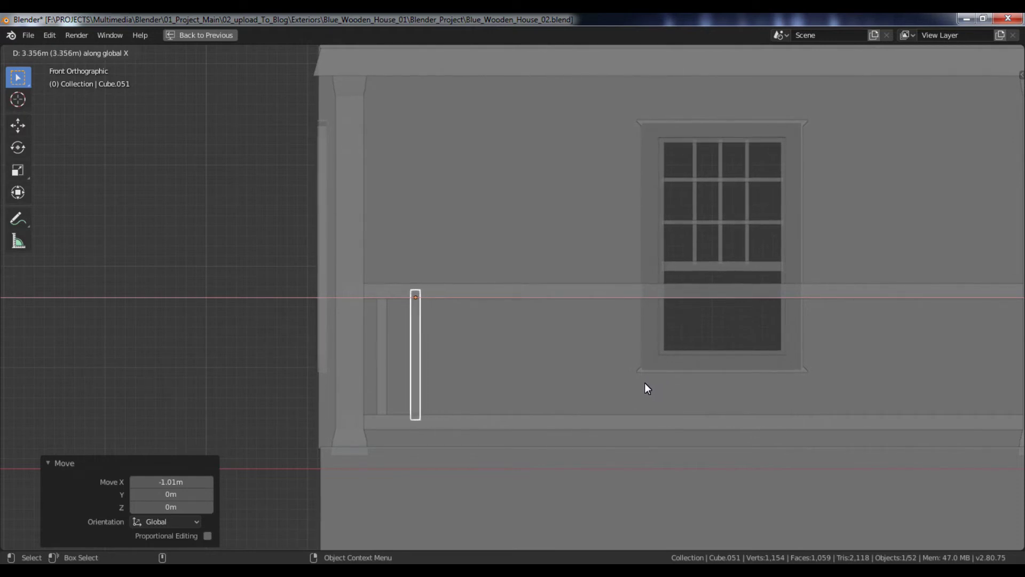
left_click(645, 382)
key("shift+d")
key("x")
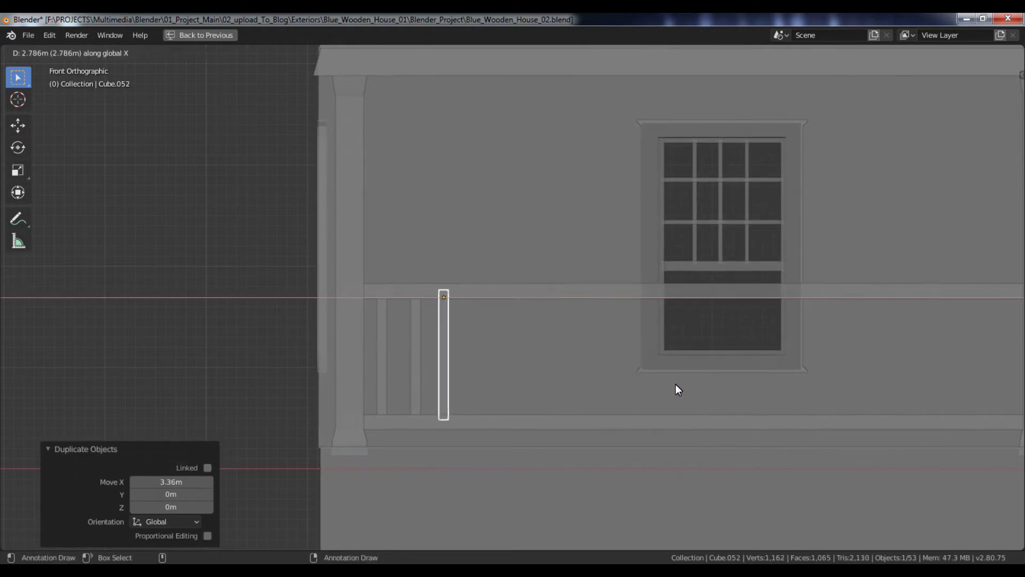
left_click(680, 385)
Continue the row with three more baluster copies, offset 3.48 m, 3.74 m and 3.61 m along X
key("shift+d")
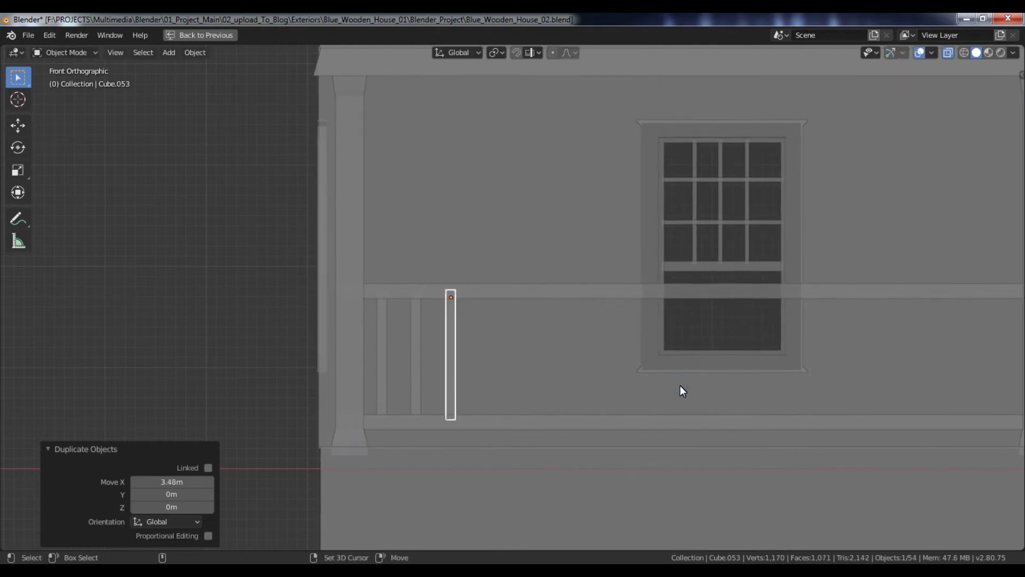
key("x")
left_click(716, 389)
key("shift+d")
key("x")
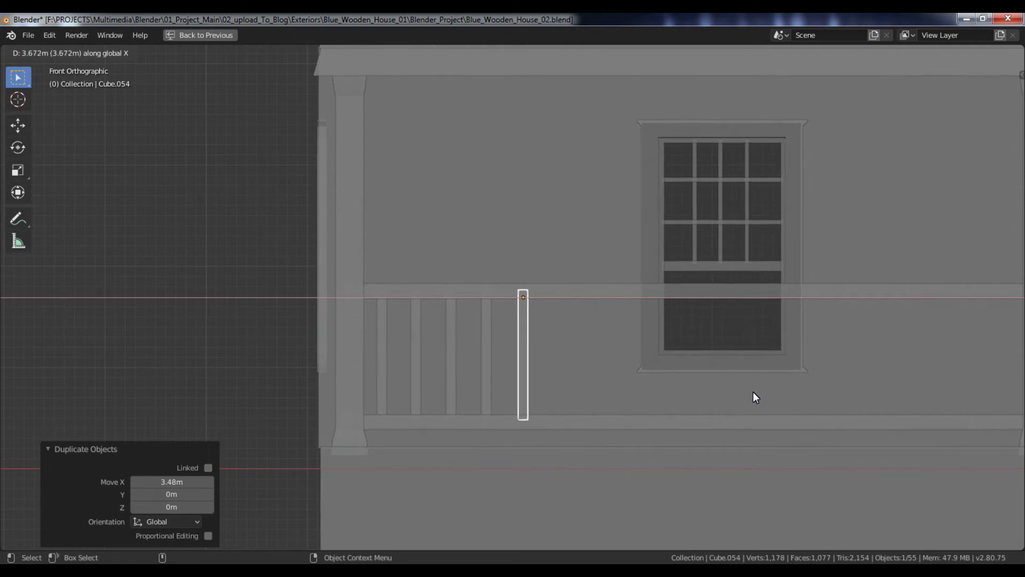
left_click(753, 393)
key("shift+d")
key("x")
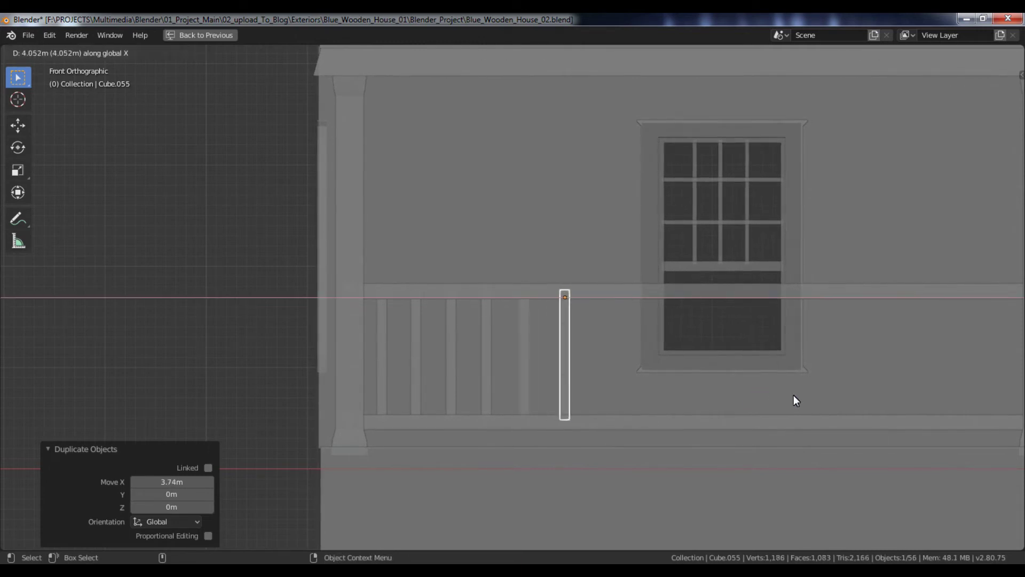
left_click(789, 397)
Add two baluster copies up to the window's left edge, offset 4.05 m and about 4.2 m along X
middle_click_drag(793, 399, 668, 398, "shift")
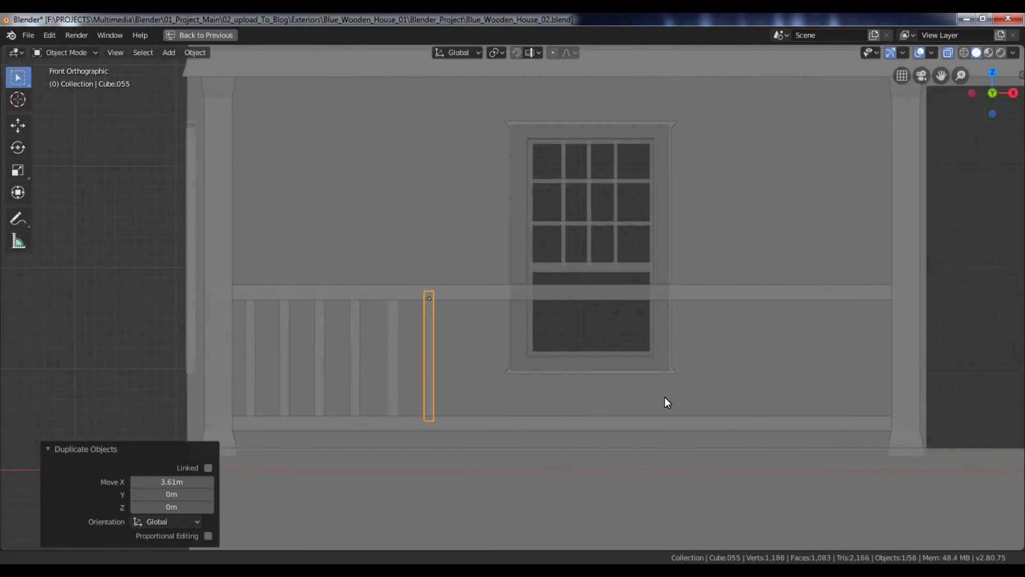
key("shift+d")
key("x")
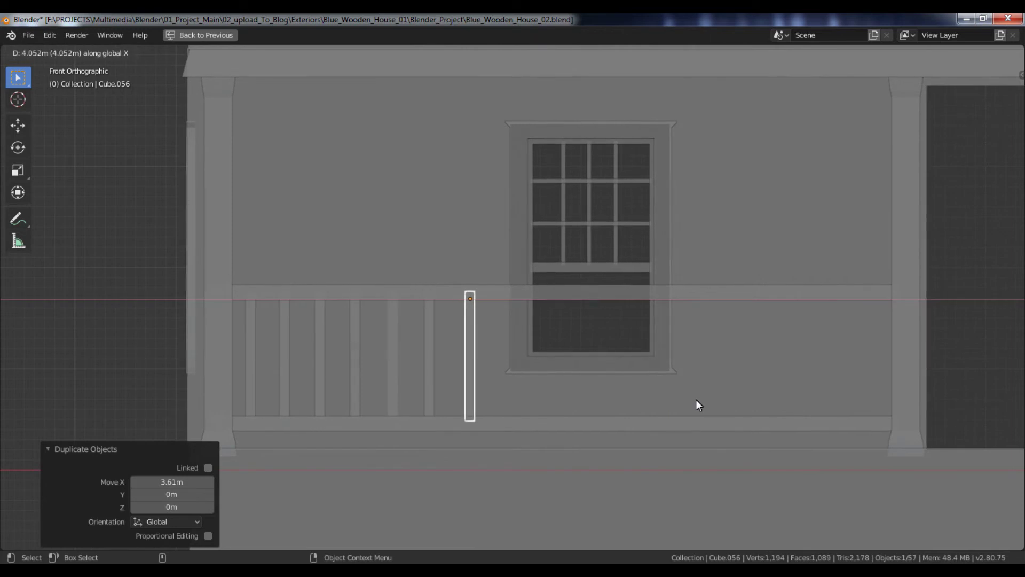
left_click(696, 399)
key("shift+d")
key("x")
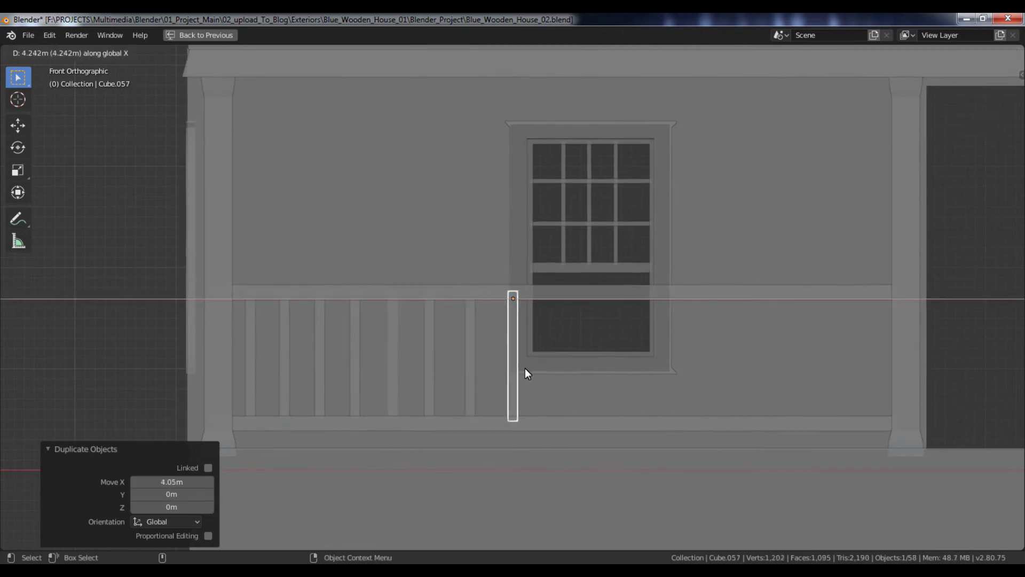
left_click(521, 369)
Add three baluster copies in front of the window, offsetting the last two 4.24 m and 4.5 m along X
key("shift+d")
key("x")
left_click(567, 375)
key("shift+d")
key("x")
left_click(610, 378)
key("shift+d")
key("x")
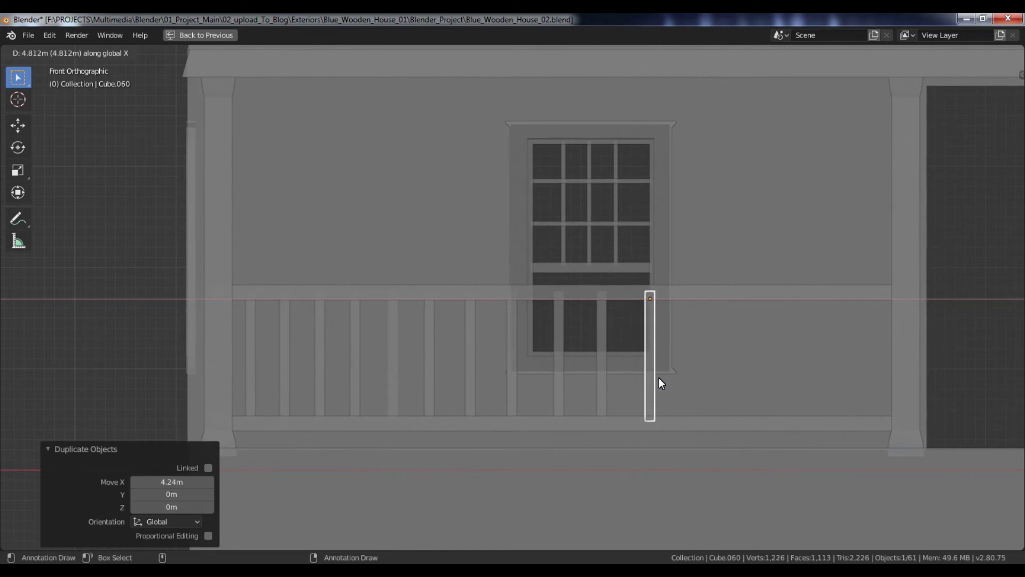
left_click(656, 380)
Place two baluster copies to the right of the window, offset 4.69 m and 4.94 m along X
key("shift+d")
key("x")
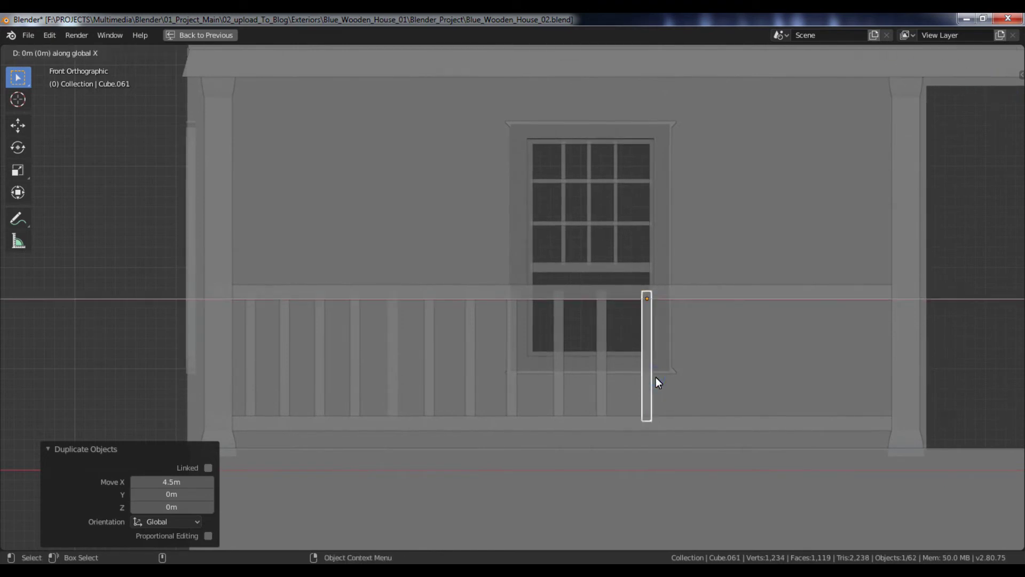
left_click(703, 377)
key("shift+d")
key("x")
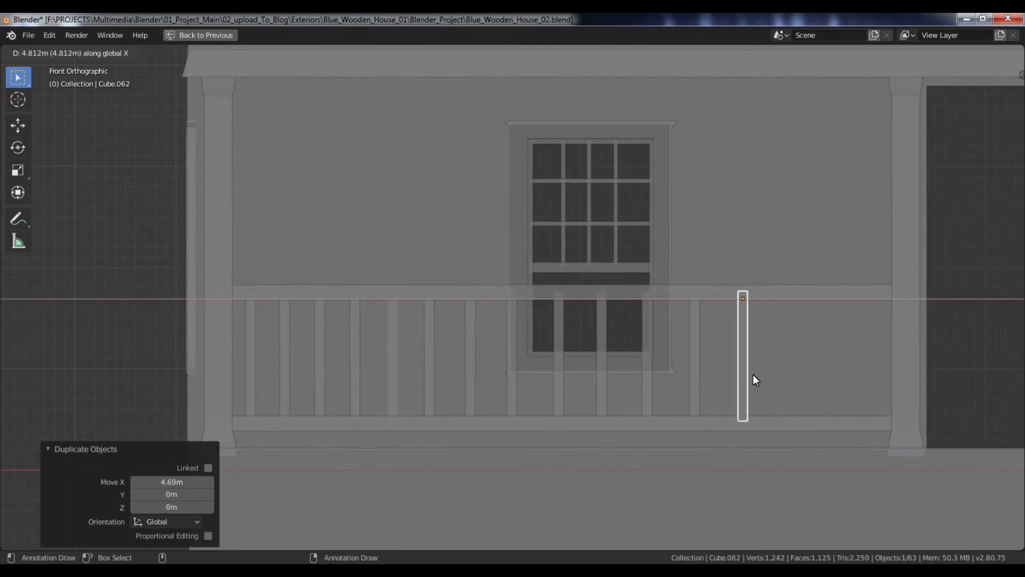
left_click(753, 374)
Complete the row up to the inner column with two baluster copies, offset 5.38 m and 5.13 m along X
key("shift+d")
key("x")
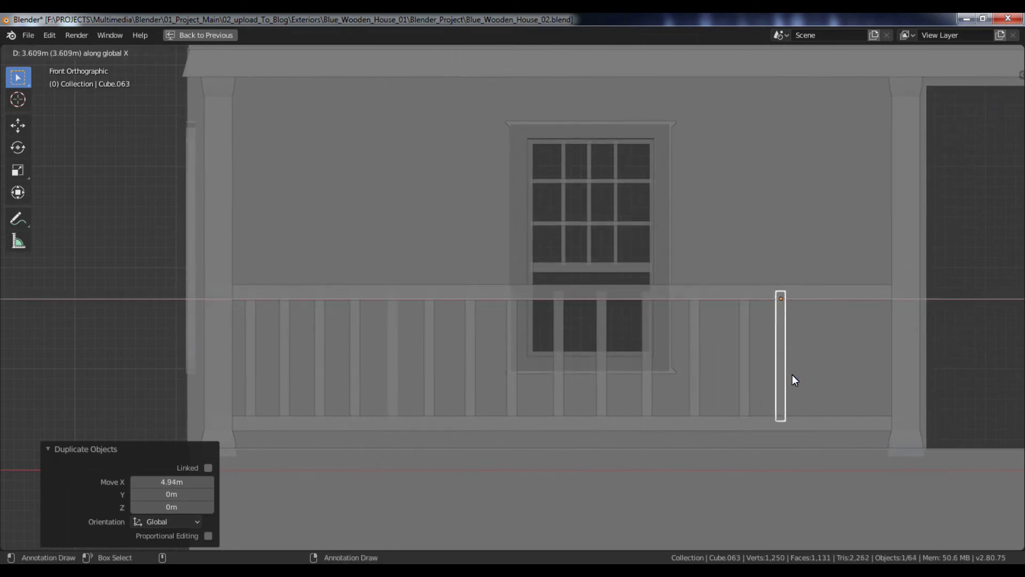
left_click(807, 380)
key("shift+d")
key("x")
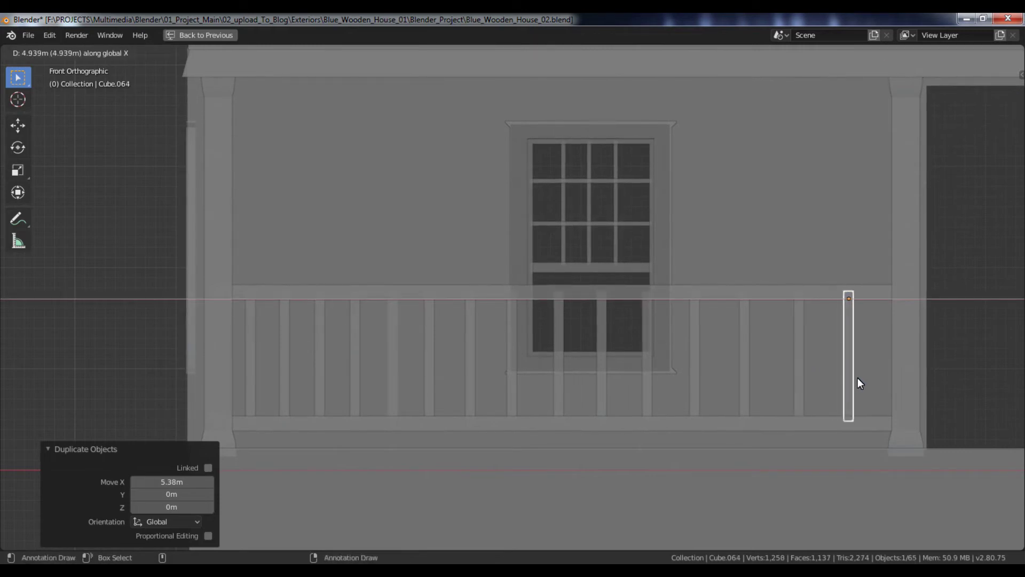
left_click(860, 377)
mouse_move(584, 370)
middle_mouse_down()
mouse_move(656, 377)
mouse_move(571, 373)
mouse_move(600, 373)
middle_mouse_up()
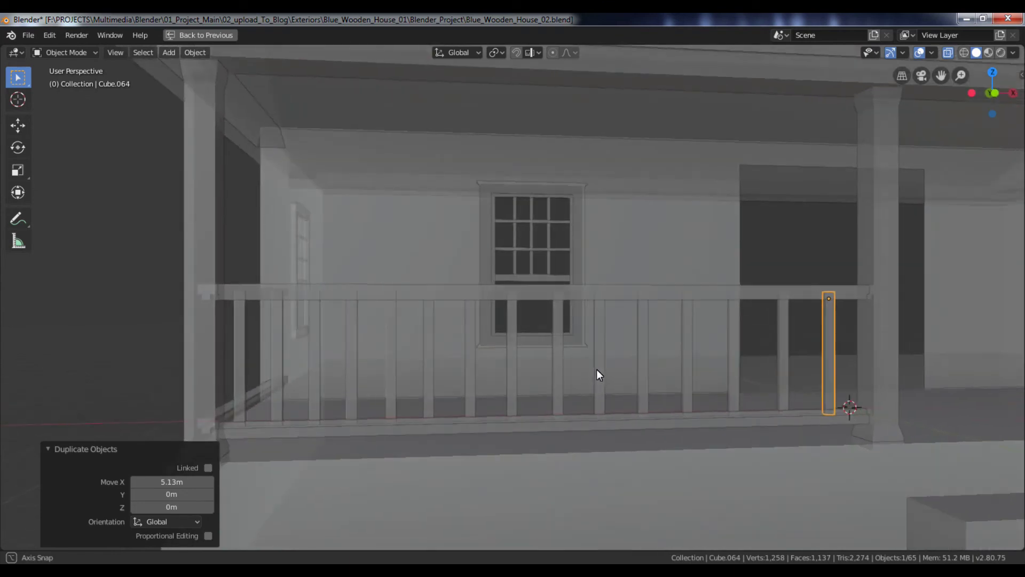
Extend the sixth baluster from the left corner column down to the porch floor, moving its bottom vertices about 2.7 m along Z
middle_click_drag(785, 380, 406, 384)
scroll(501, 279, "down", 6)
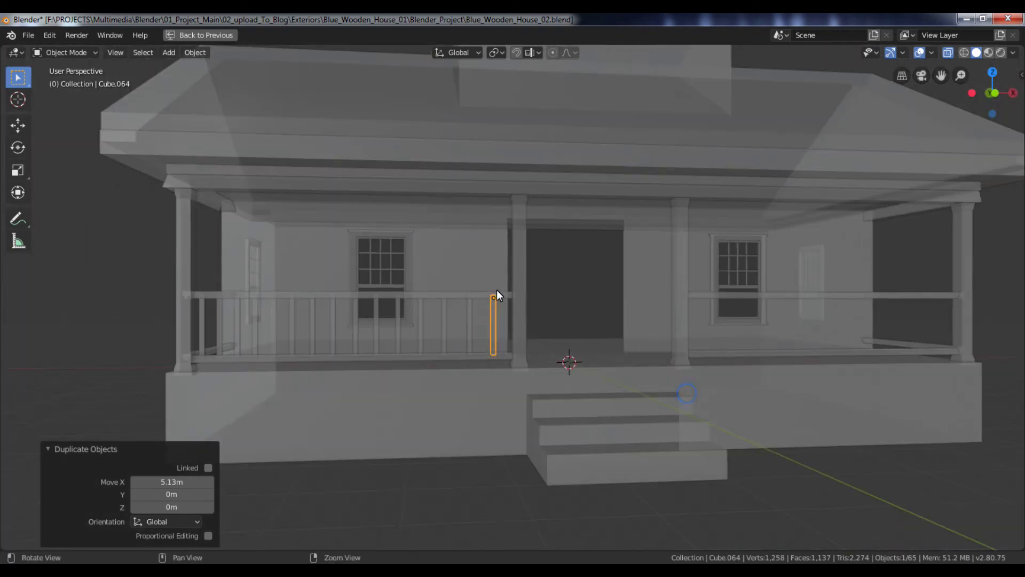
scroll(565, 304, "up", 4)
scroll(579, 340, "up", 2)
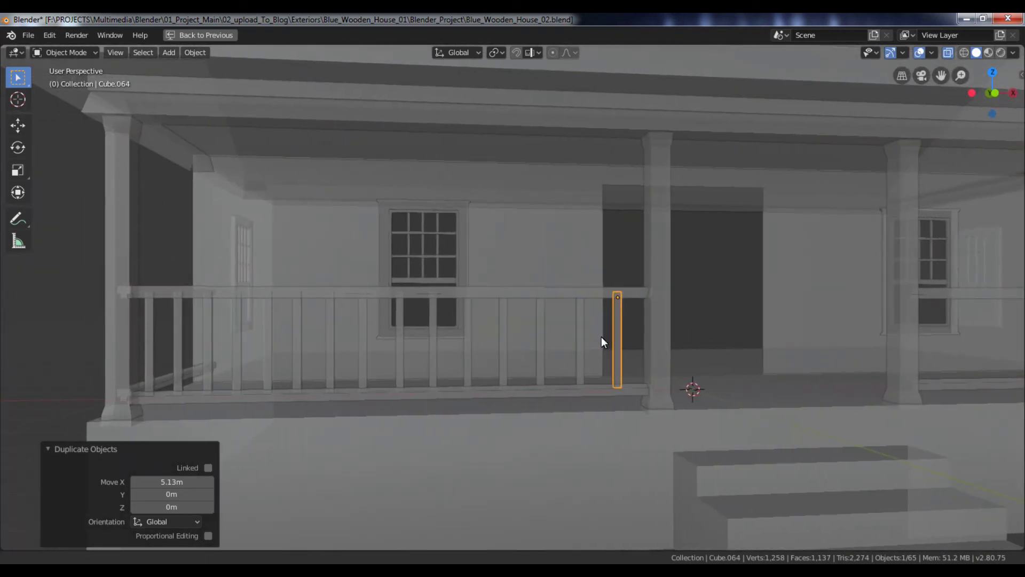
key("KP_1")
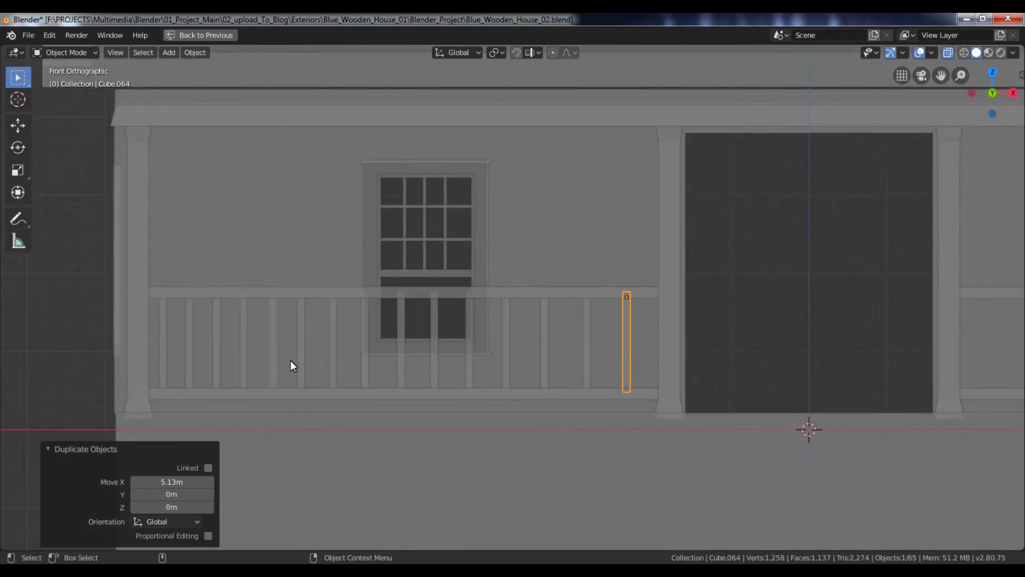
left_click(302, 362)
left_click(306, 365)
key("Tab")
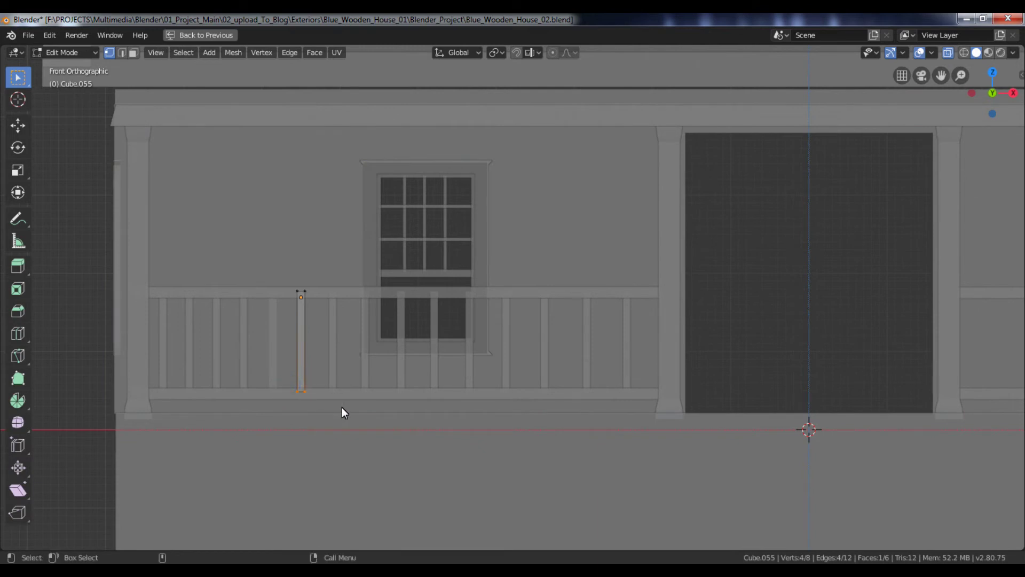
key("g")
key("z")
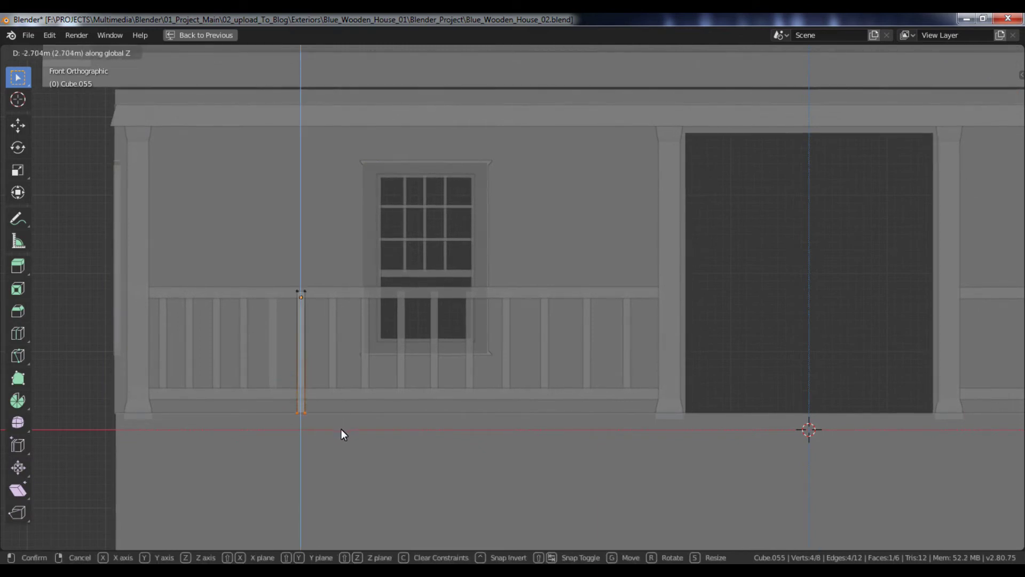
left_click(342, 431)
key("Tab")
Lower the bottom vertices of the baluster just right of the left window along Z to the porch floor
left_click(505, 364)
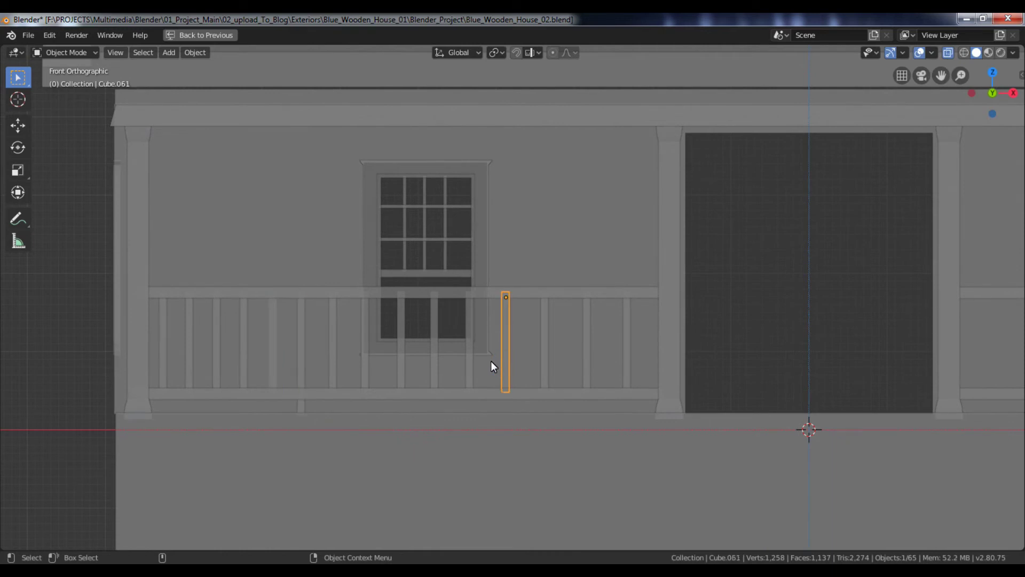
key("Tab")
left_click_drag(490, 379, 526, 415)
key("g")
key("z")
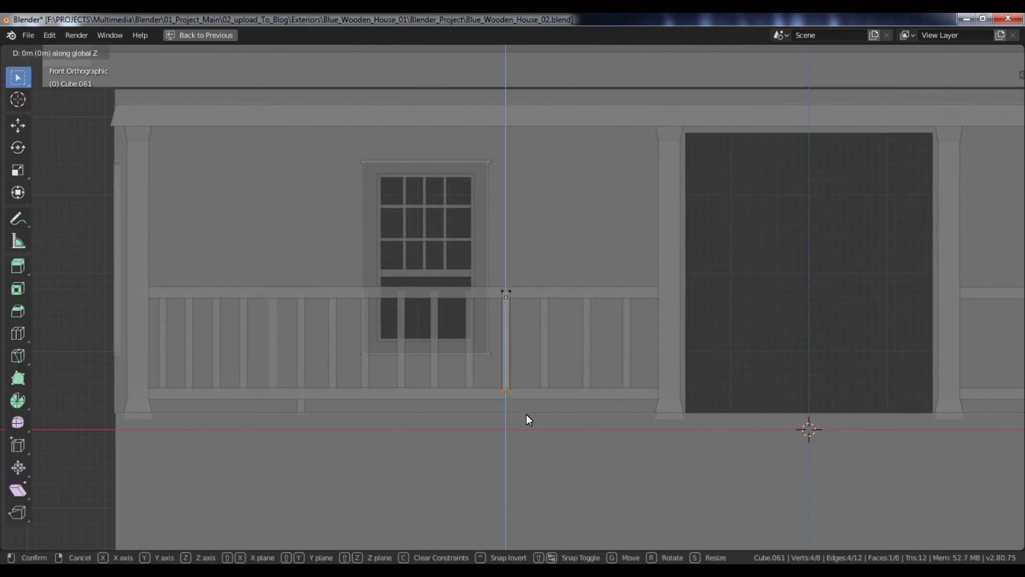
left_click(518, 438)
key("Tab")
Turn off X-ray display and deselect the baluster
middle_click_drag(533, 434, 645, 387)
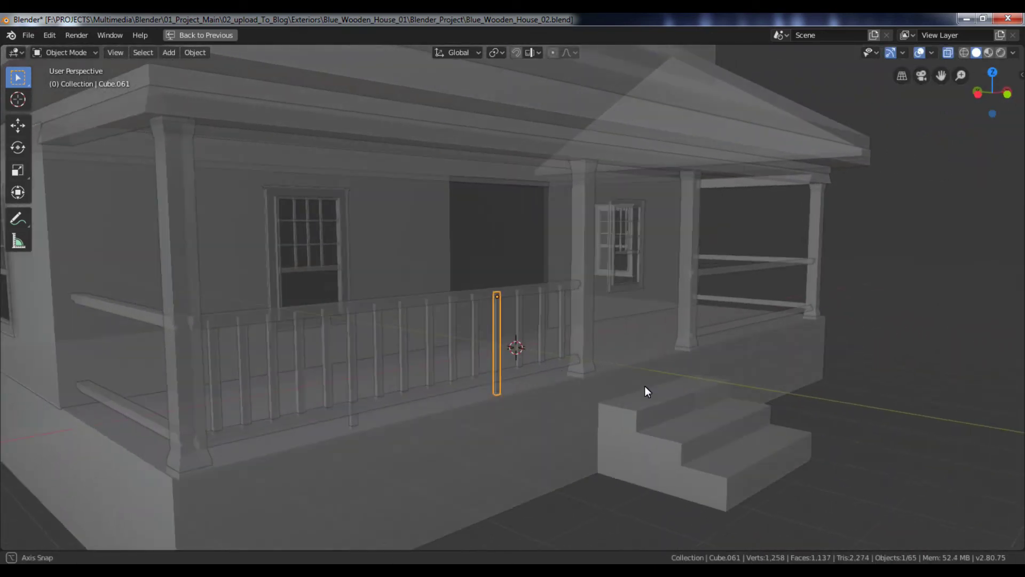
left_click(948, 53)
left_click(992, 321)
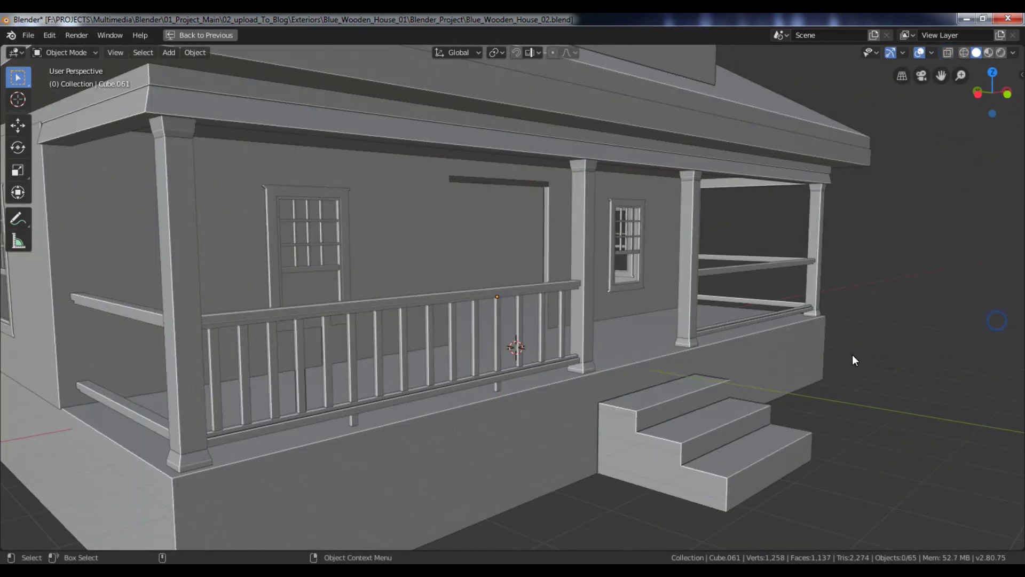
middle_click_drag(811, 354, 566, 315)
Duplicate fourteen balusters of the left front railing, skipping the fifth, and place the copies 105 m along X in the right front railing
left_click(564, 315)
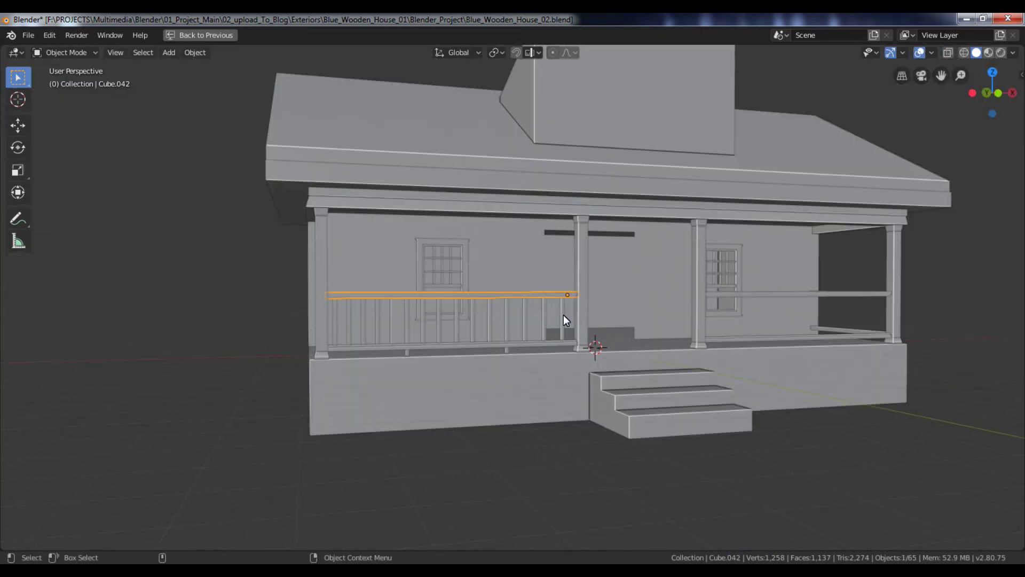
key("KP_1")
left_click(568, 319)
left_click(549, 316, "shift")
left_click(508, 316, "shift")
left_click(491, 317, "shift")
left_click(474, 316, "shift")
left_click(440, 319, "shift")
left_click(424, 318, "shift")
left_click(409, 319, "shift")
left_click(380, 318, "shift")
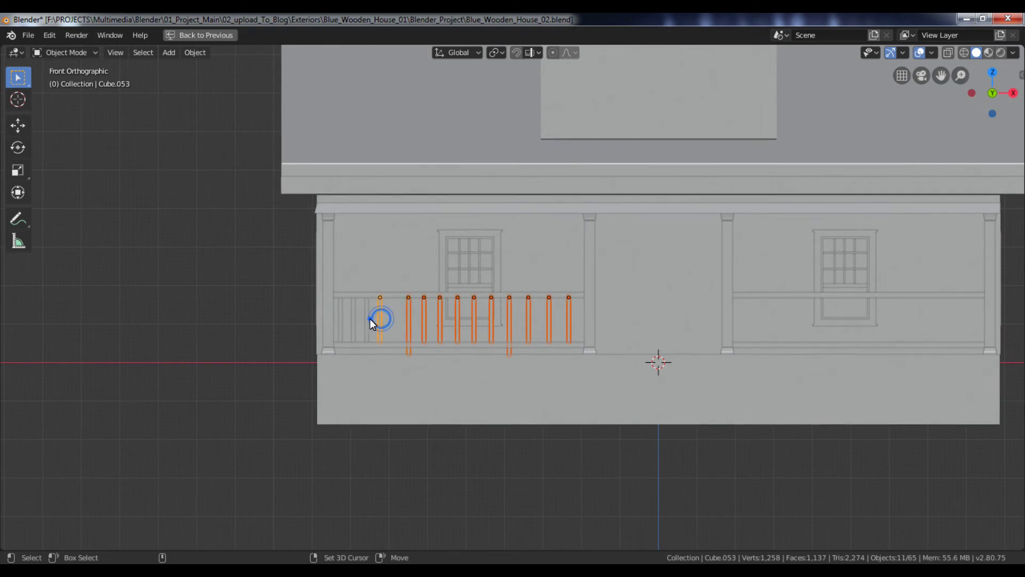
left_click(343, 319, "shift")
key("shift+d")
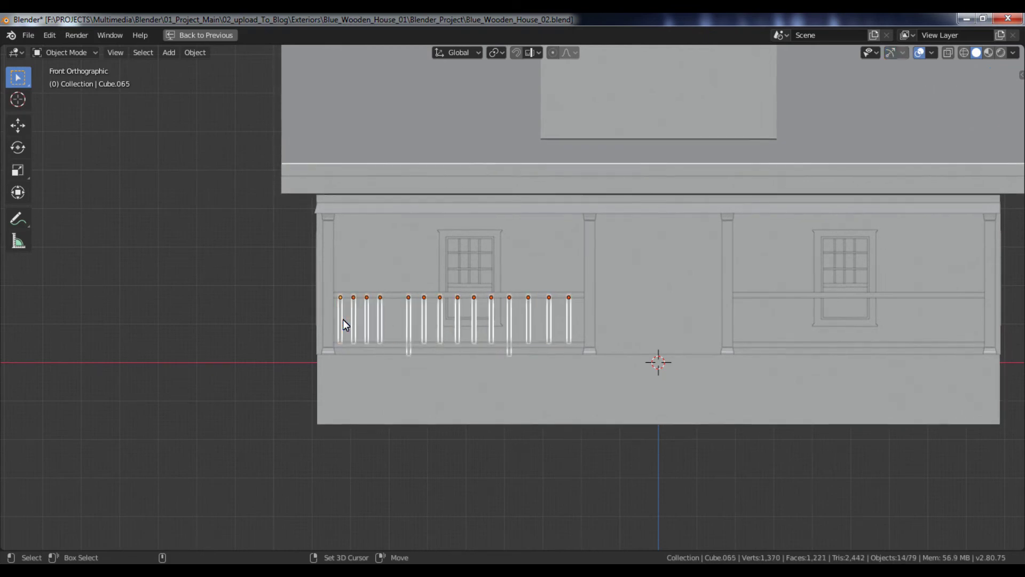
key("x")
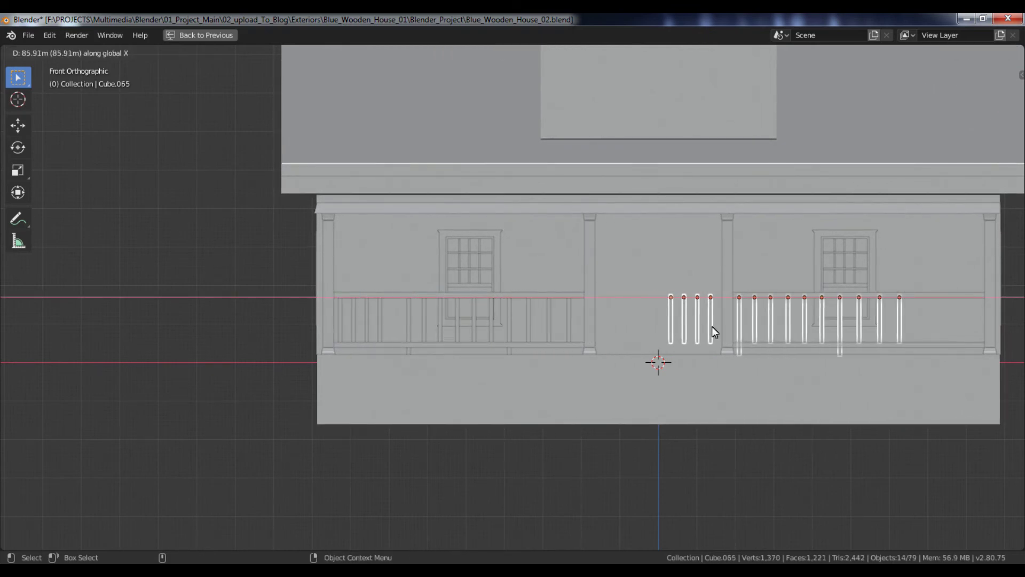
left_click(750, 331)
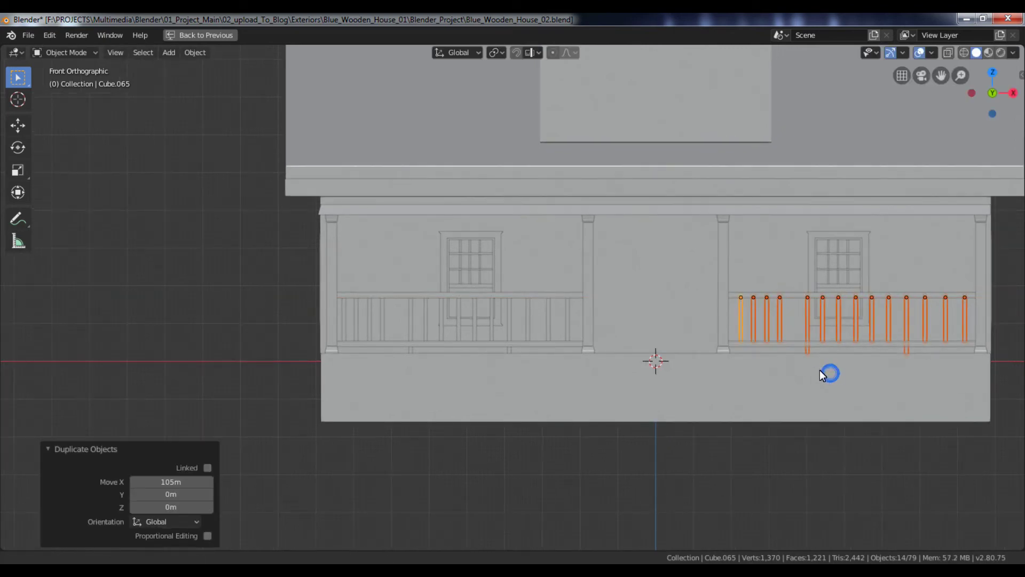
Nudge the copied balusters slightly along negative X within the right front railing, deselect them and save the file
key("g")
key("x")
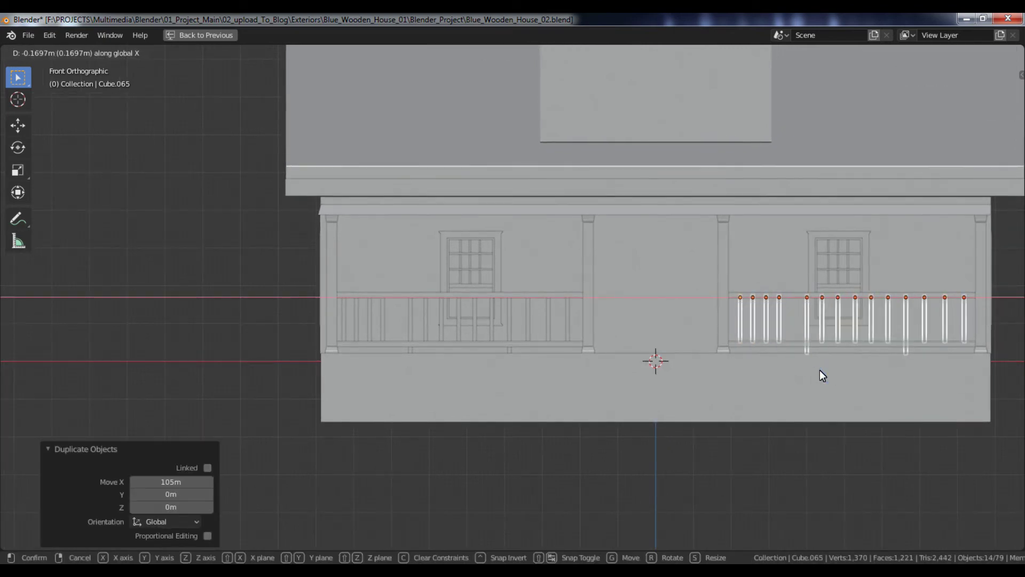
left_click(819, 370)
middle_click_drag(792, 357, 861, 431)
left_click(861, 431)
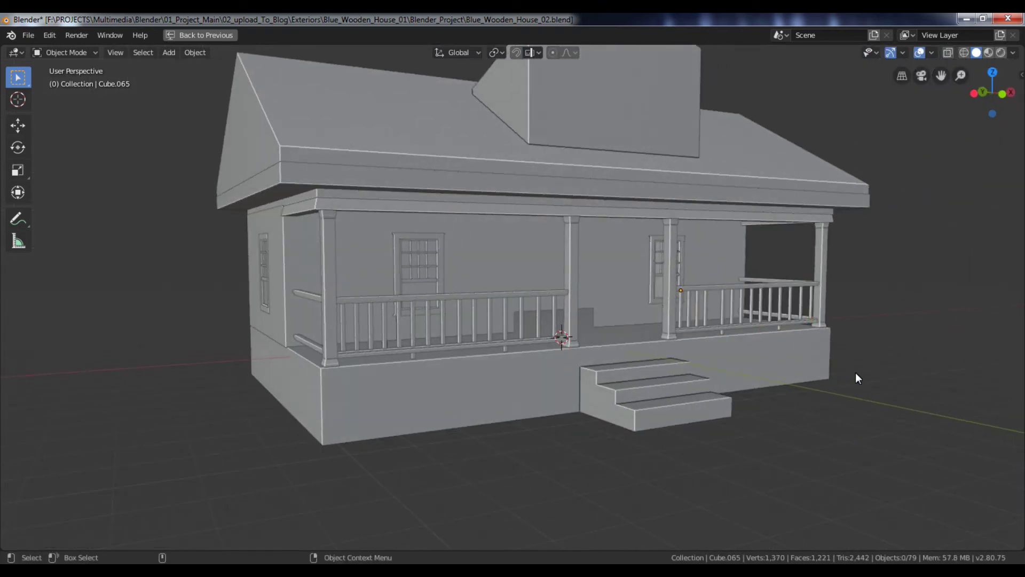
middle_click_drag(874, 360, 720, 389)
key("ctrl+s")
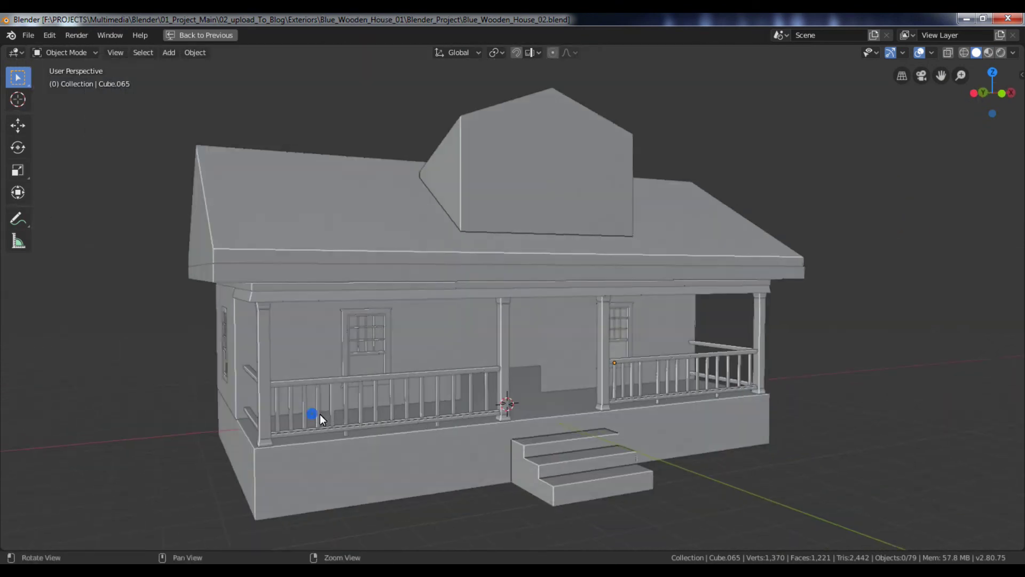
Duplicate the left front railing's first baluster and move the copy -3.62 m along X to the corner column
left_click(278, 408)
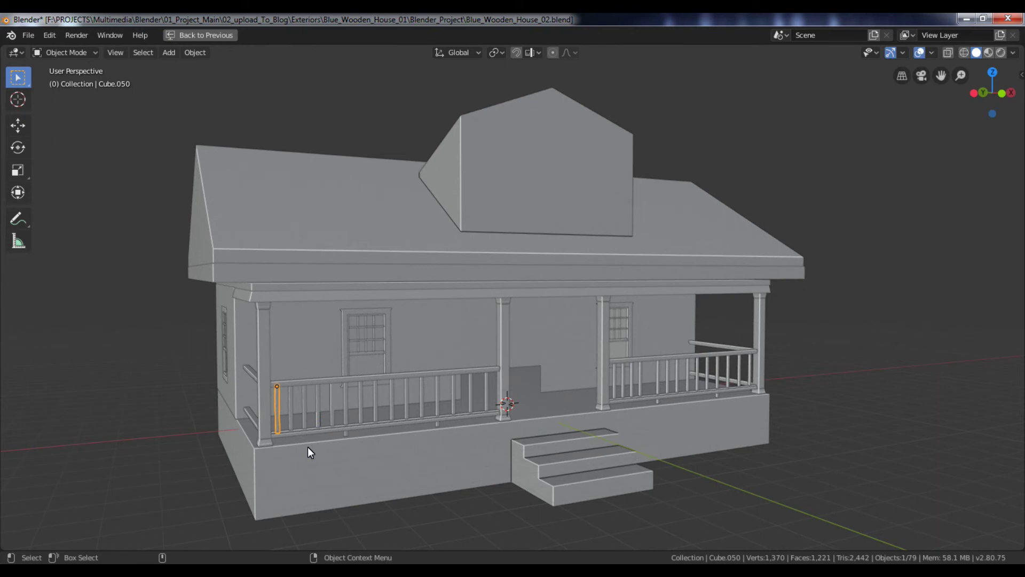
key("KP_1")
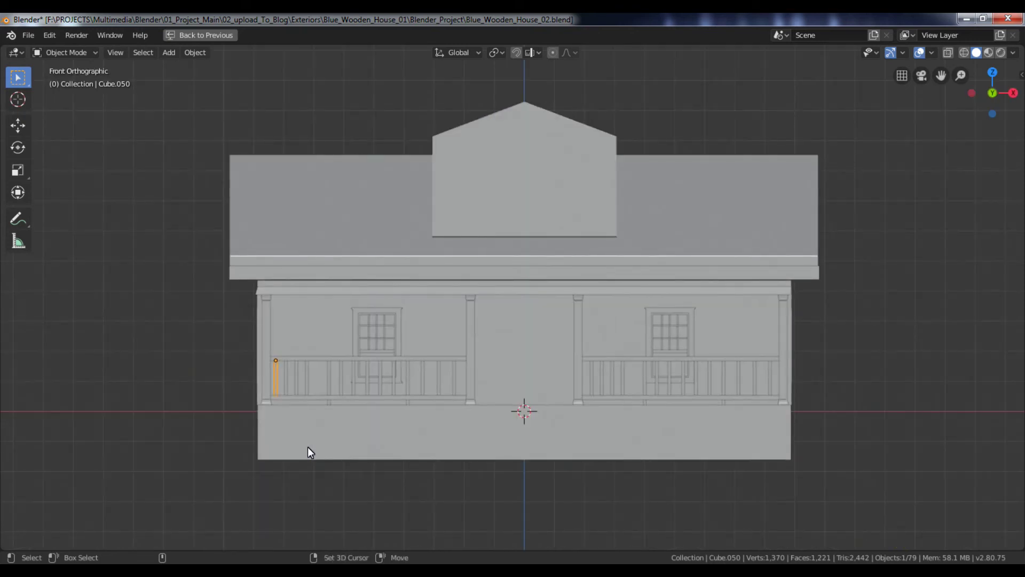
key("shift+d")
key("x")
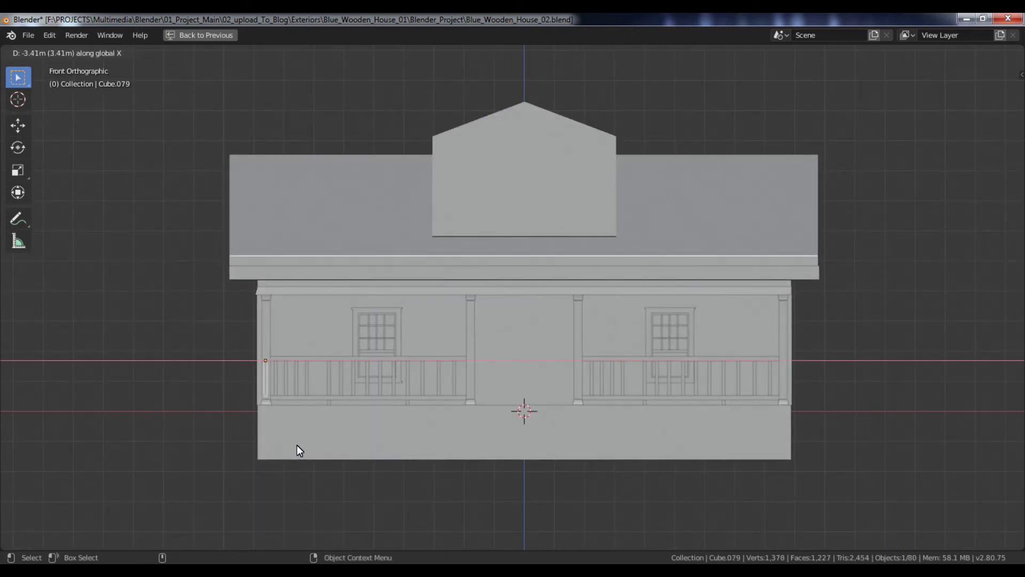
left_click(297, 446)
Rotate the copied baluster at the corner column 90° about the global Z axis
middle_click_drag(297, 446, 298, 446)
key("KP_1")
key("KP_Decimal")
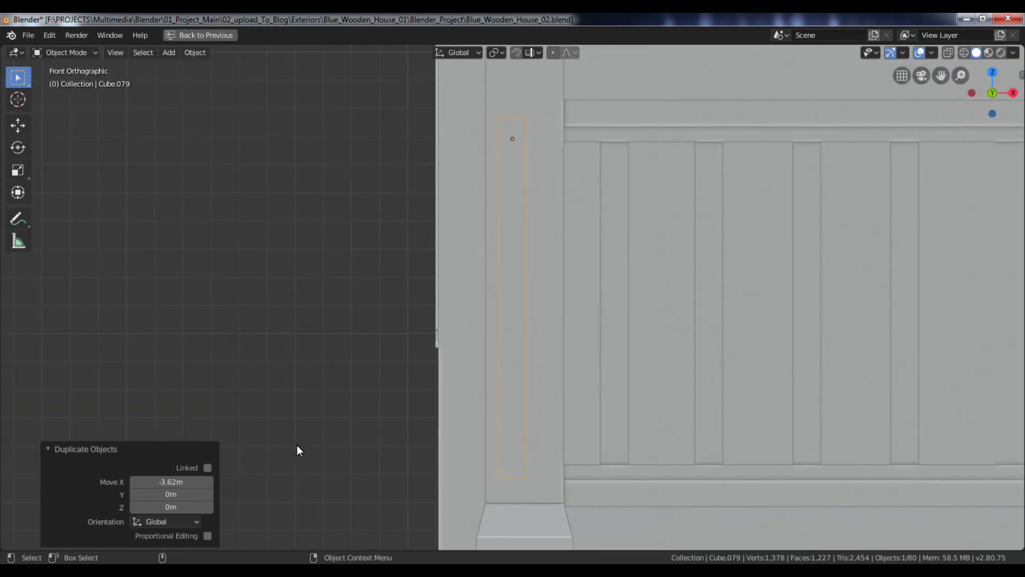
key("r")
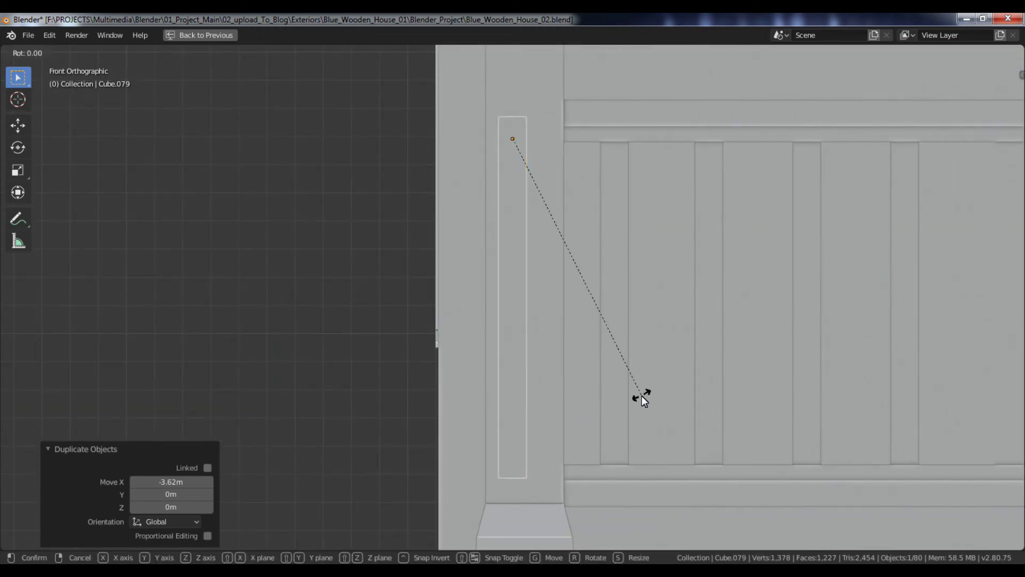
type("z90")
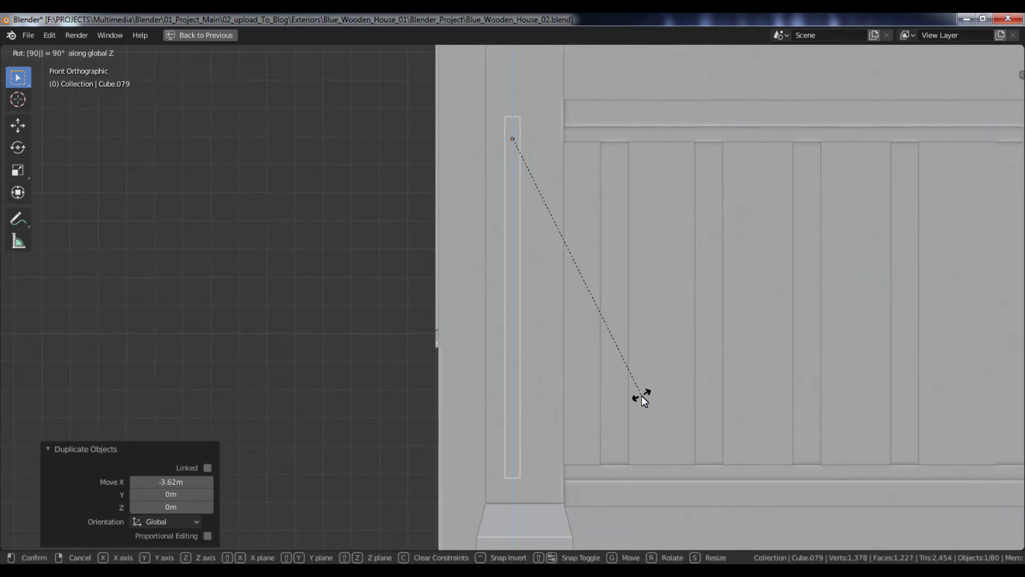
key("Return")
middle_click_drag(642, 396, 742, 404)
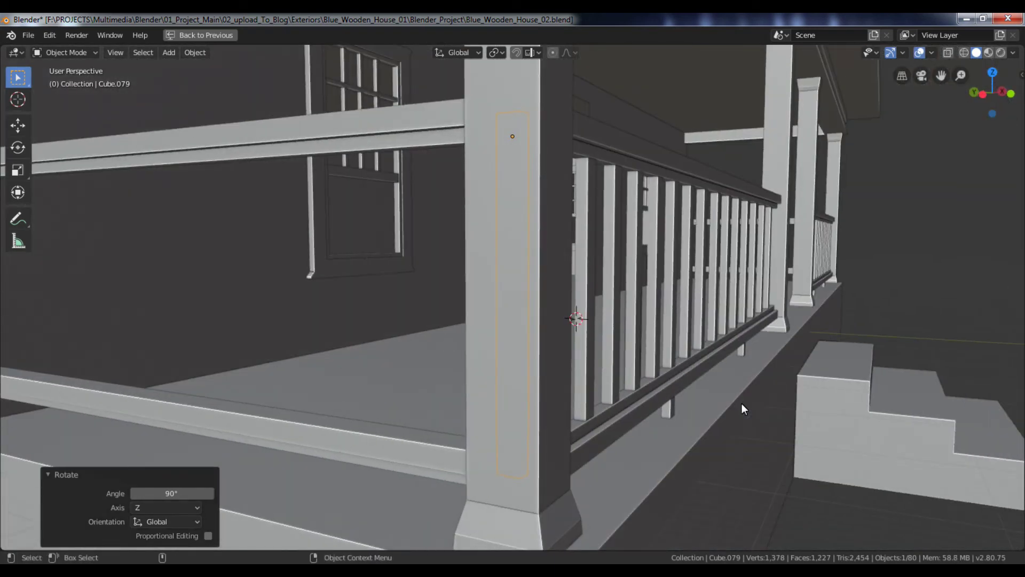
Move the rotated baluster 3.37 m along Y, between the side railing's top and bottom rails beside the corner column
key("KP_3")
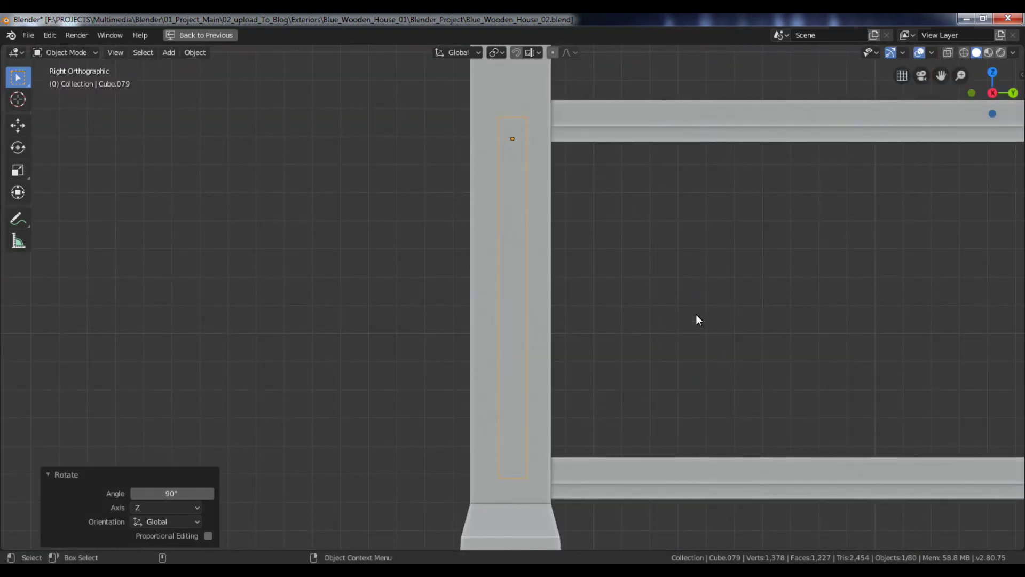
key("g")
key("y")
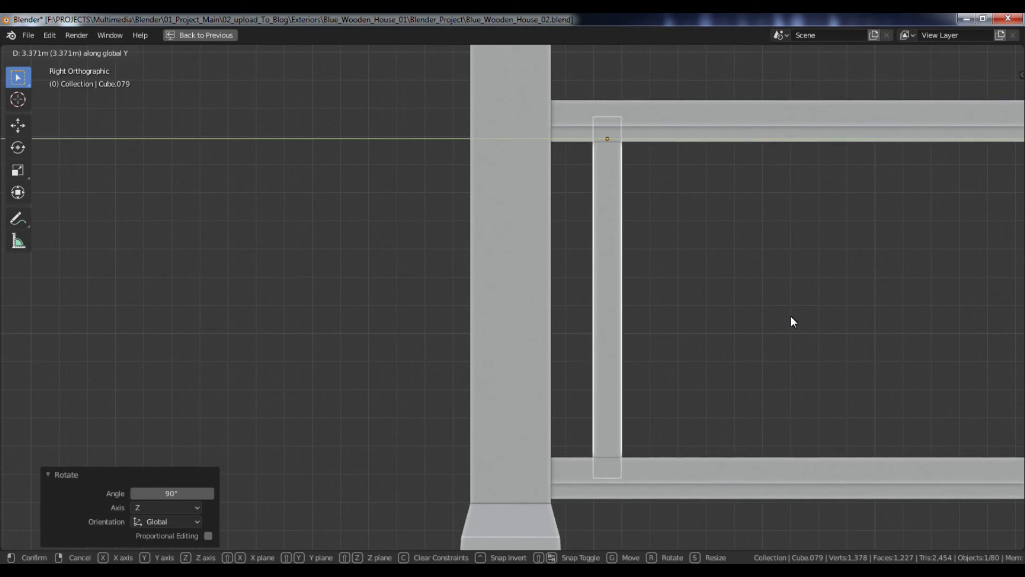
left_click(791, 321)
Add the side railing's second and third balusters by duplicating along Y with offsets of 4.21 m and 4.45 m
scroll(801, 319, "down", 2)
middle_click_drag(810, 318, 657, 321, "shift")
key("shift+d")
key("y")
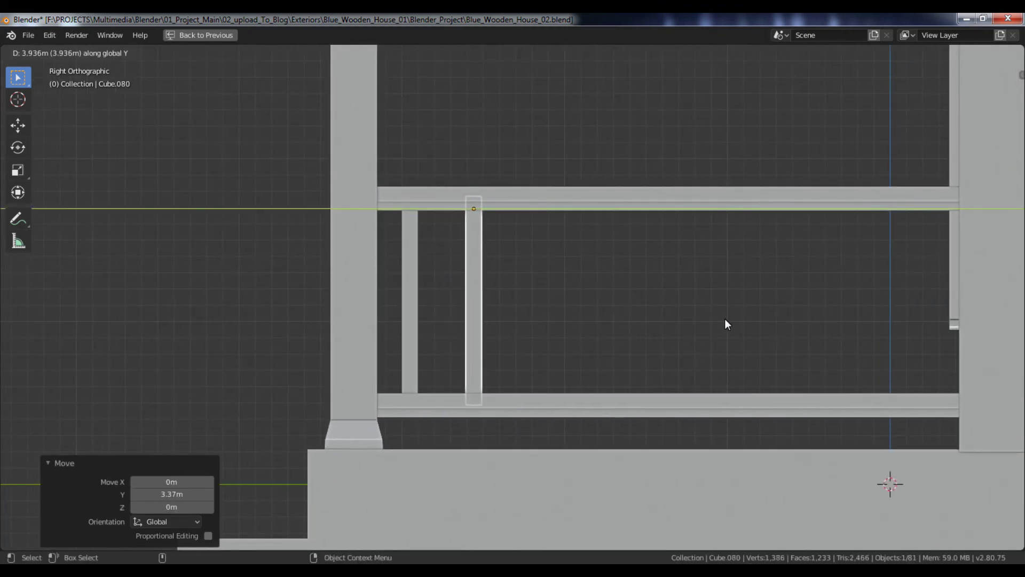
left_click(725, 319)
key("shift+d")
key("y")
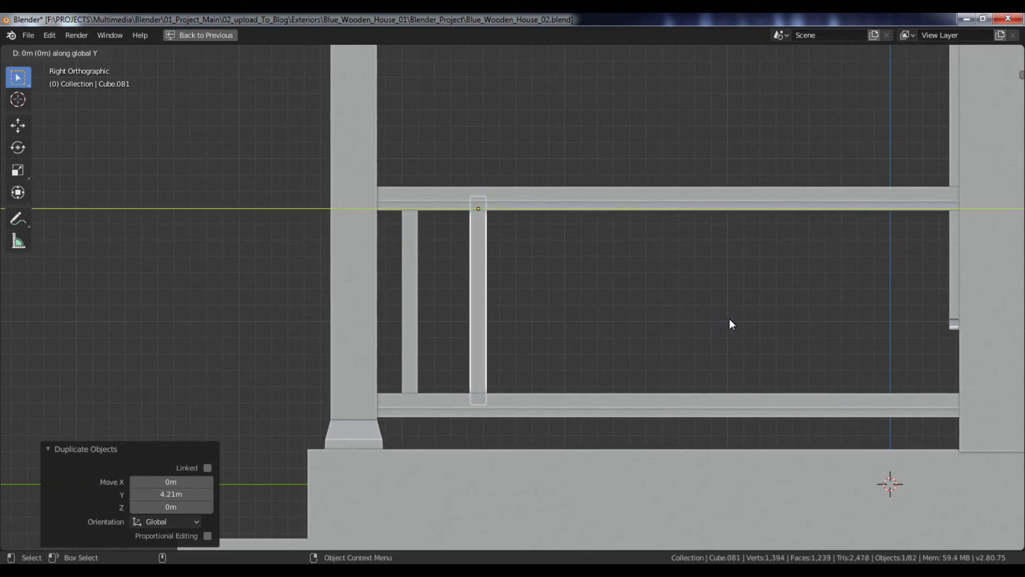
left_click(797, 319)
Add the side railing's fourth and fifth balusters as copies offset 4.64 m and 4.8 m along Y
key("shift+d")
key("y")
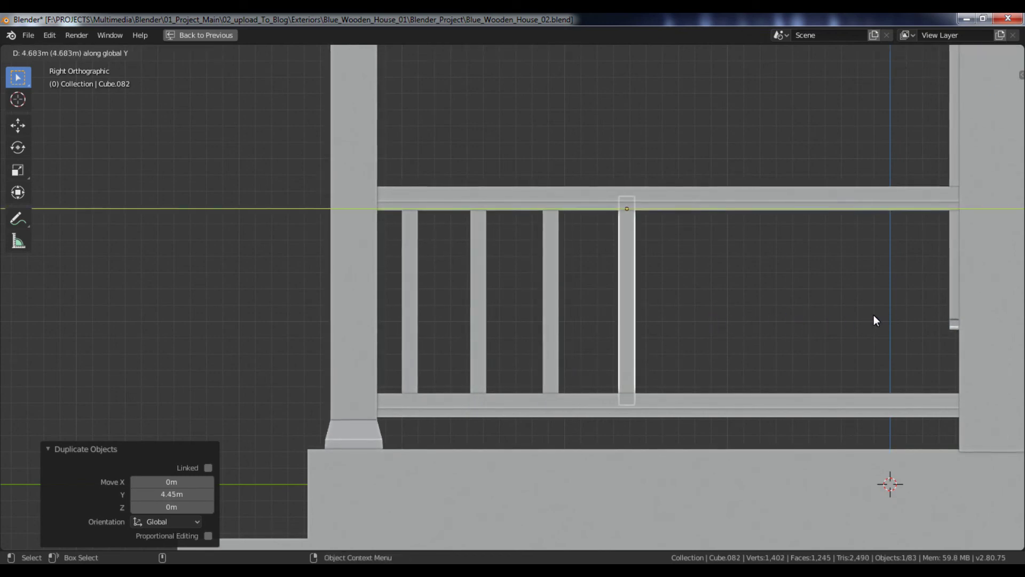
left_click(873, 316)
key("shift+d")
key("y")
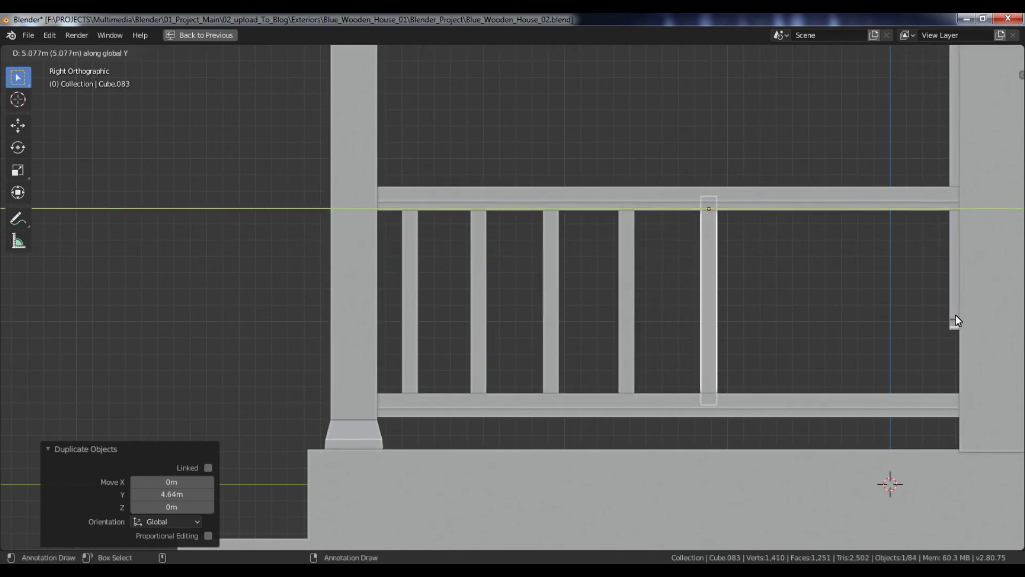
left_click(954, 315)
Continue the side railing with two more baluster copies, offset 5.04 m and 4.68 m along Y
key("shift+d")
key("y")
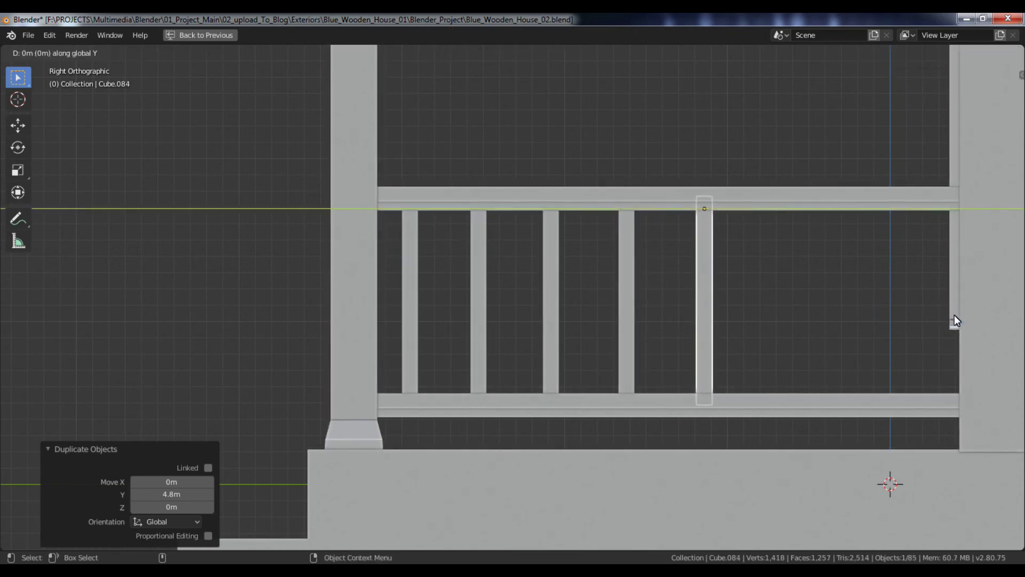
left_click(11, 312)
key("shift+d")
key("y")
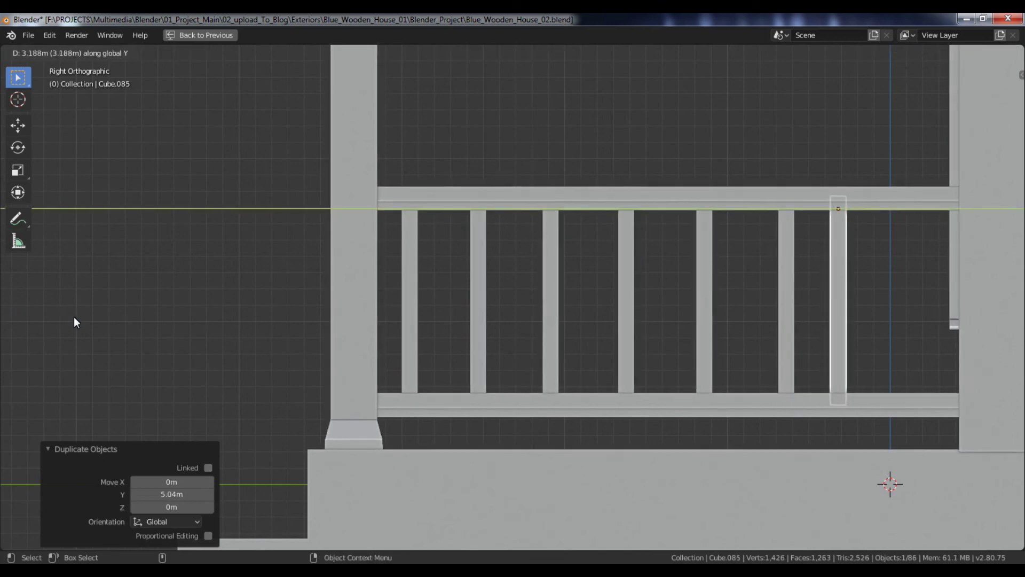
left_click(88, 320)
Complete the side railing near the house wall with a final baluster copy, offset 4.37 m along Y and -0.0394 m along Z
key("shift+d")
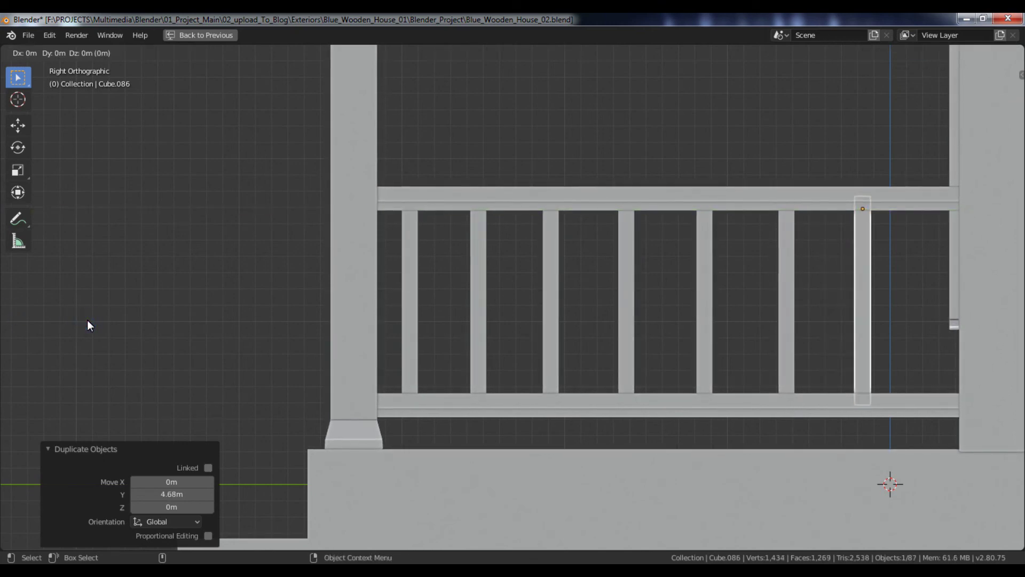
left_click(158, 321)
scroll(495, 363, "down", 2)
scroll(504, 361, "up", 2)
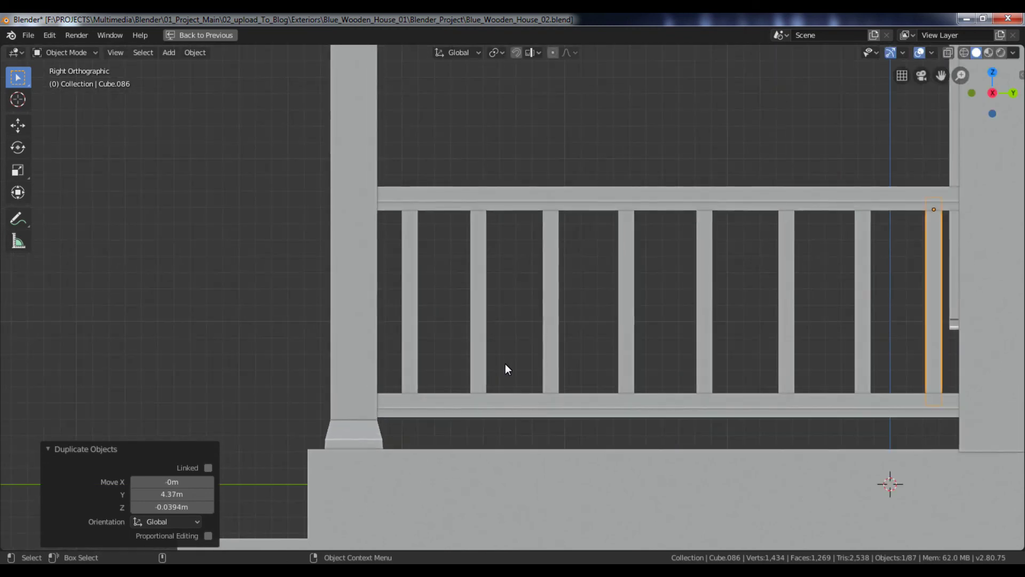
scroll(506, 367, "down", 1)
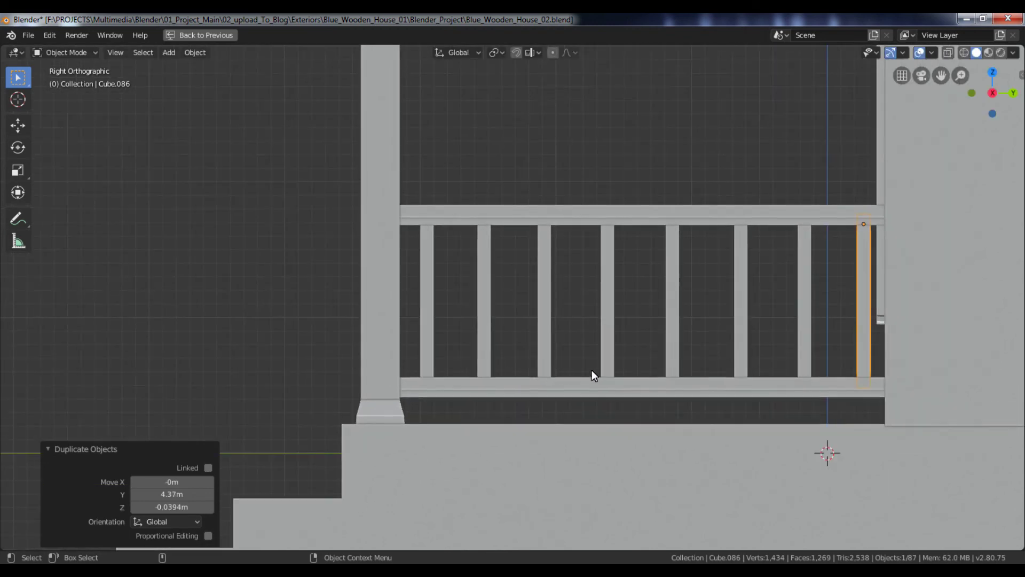
Extend the side railing's third baluster from the front post down to the porch floor, moving its bottom vertices -2.98 m along Z
left_click(548, 350)
key("Tab")
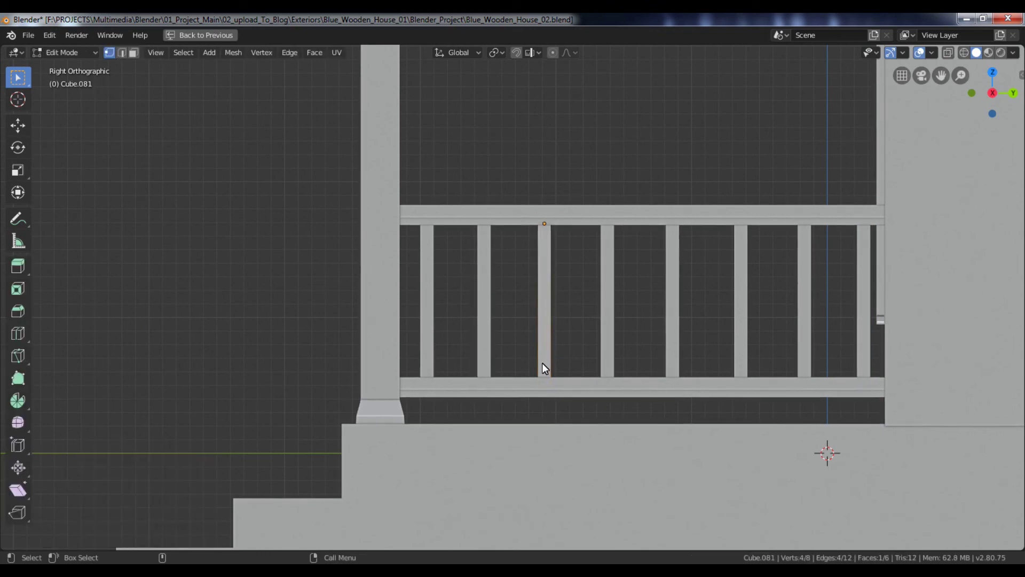
left_click(948, 53)
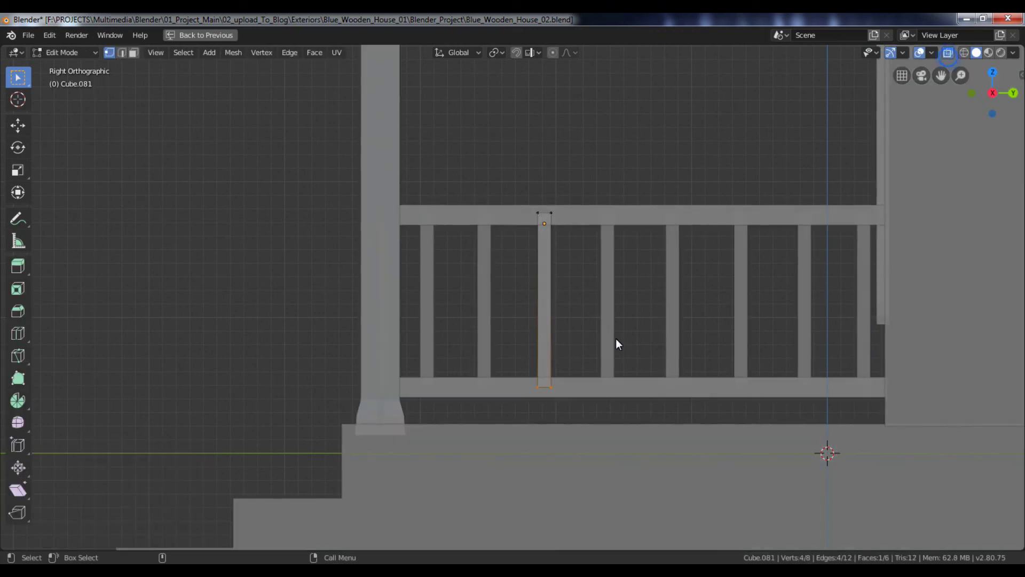
key("g")
key("z")
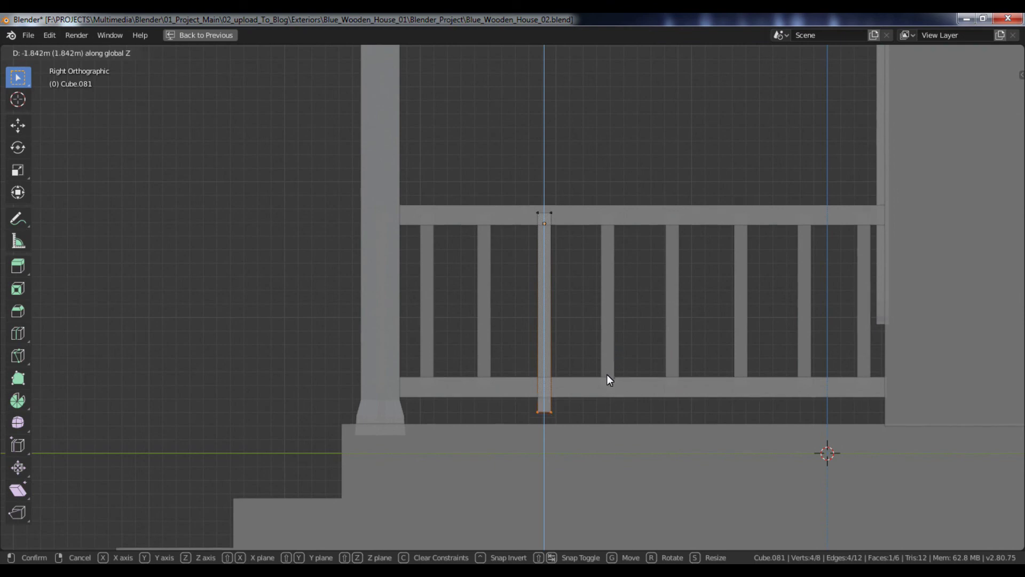
left_click(607, 381)
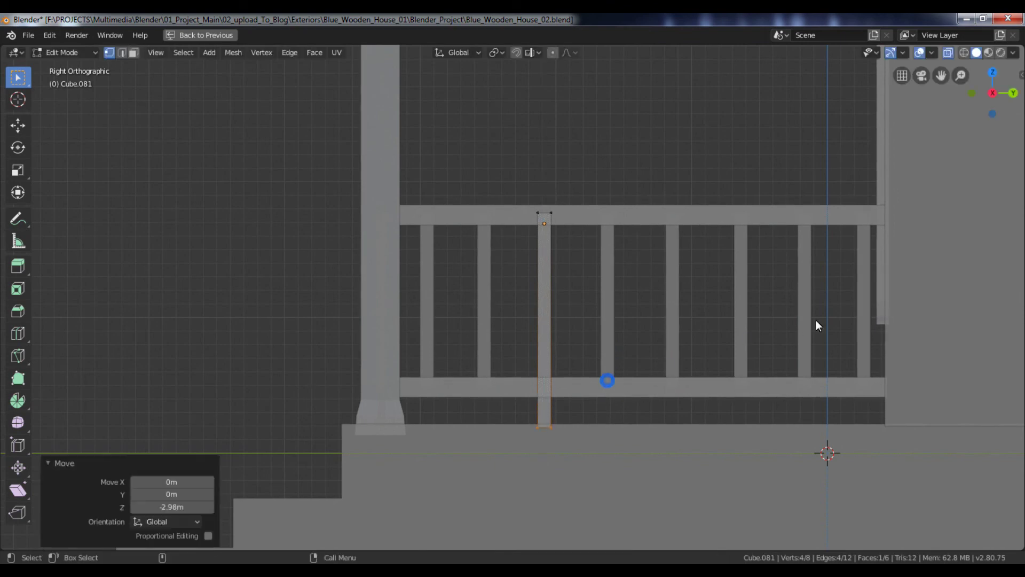
key("Tab")
Lower the bottom vertices of the side railing's sixth baluster from the front post along Z to the porch floor, and turn off X-ray
left_click(747, 323)
key("Tab")
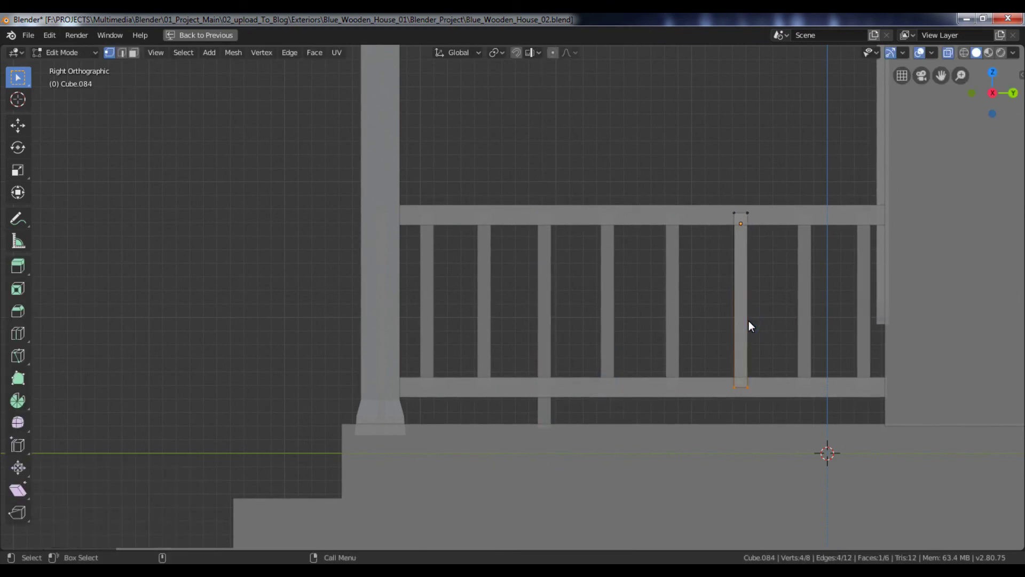
key("g")
key("z")
left_click(761, 367)
key("Tab")
middle_click_drag(761, 367, 744, 334)
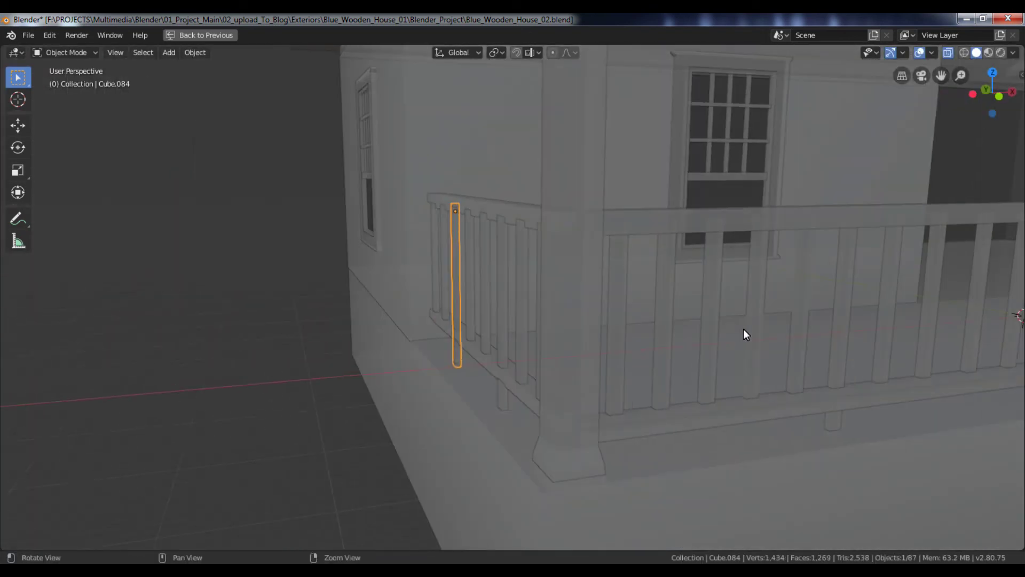
left_click(946, 52)
middle_click_drag(581, 264, 617, 264)
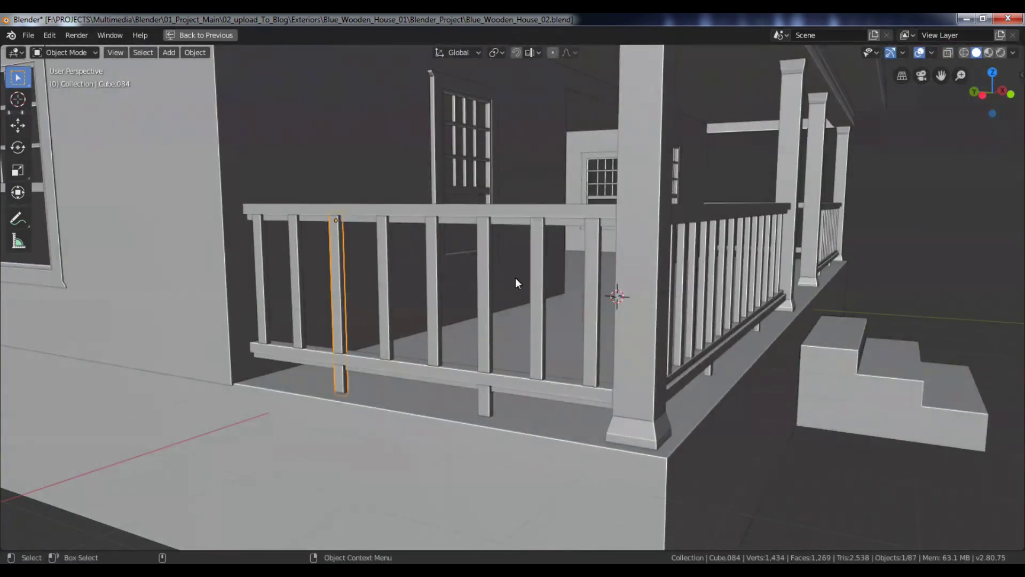
left_click(932, 501)
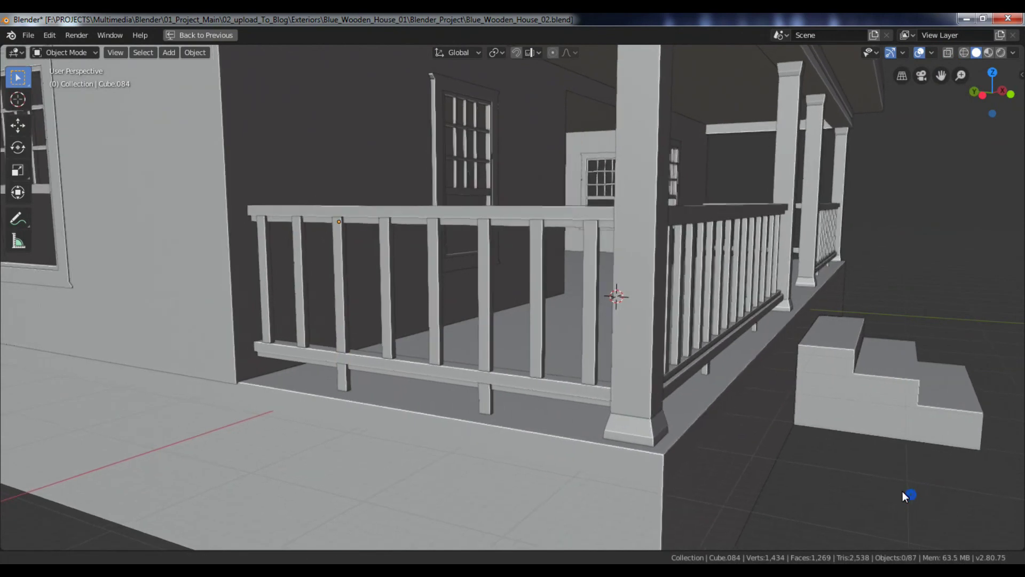
Duplicate all eight side railing balusters 173 m along X to the railing at the porch's opposite end
middle_click_drag(732, 443, 588, 319)
left_click(589, 319)
left_click(534, 310, "shift")
left_click(482, 307, "shift")
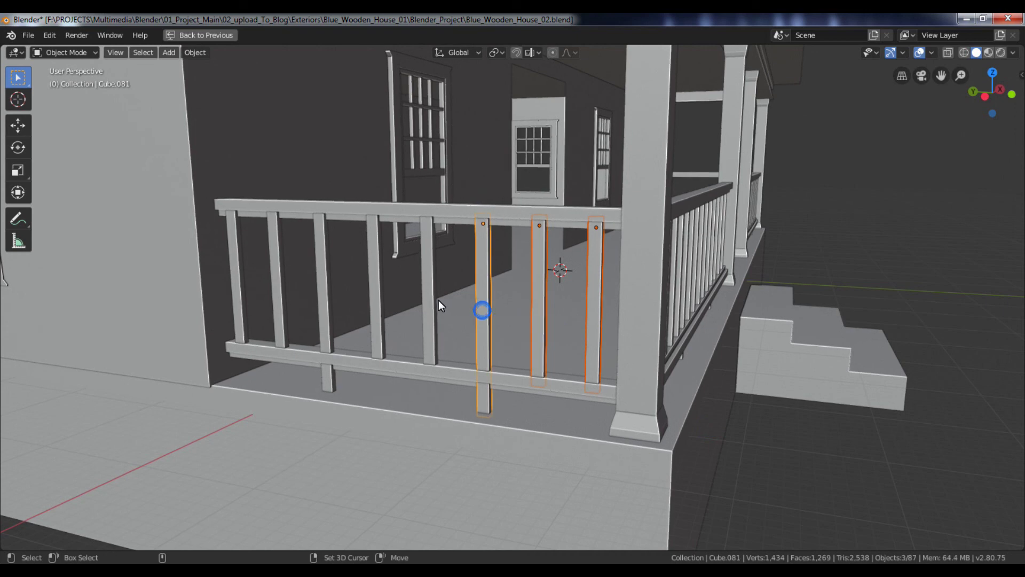
left_click(435, 300, "shift")
left_click(371, 286, "shift")
left_click(323, 284, "shift")
left_click(283, 279, "shift")
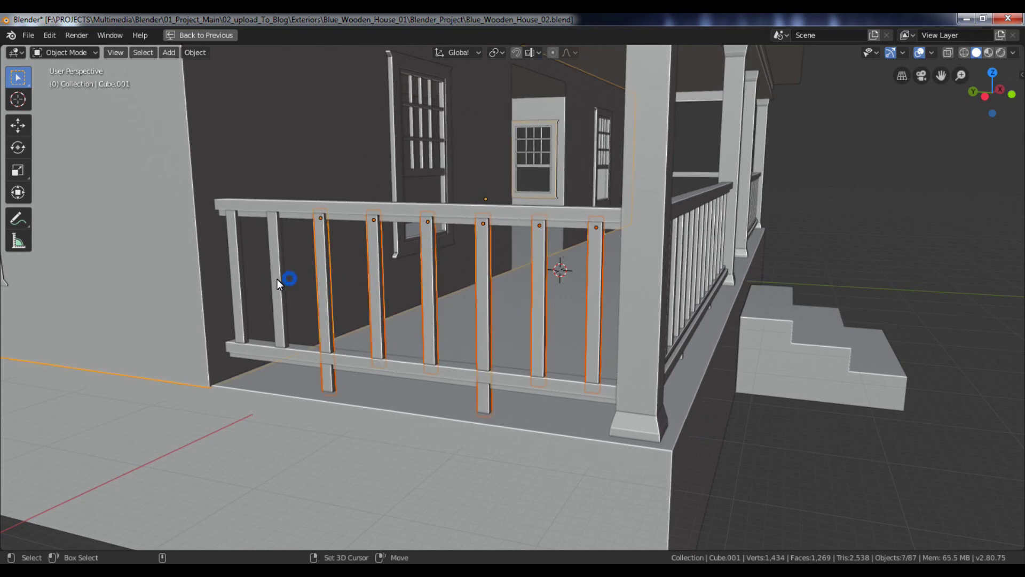
left_click(299, 290, "shift")
left_click(282, 295, "shift")
left_click(234, 286, "shift")
middle_click_drag(235, 287, 458, 252)
scroll(461, 253, "down", 2)
middle_click_drag(715, 312, 698, 310)
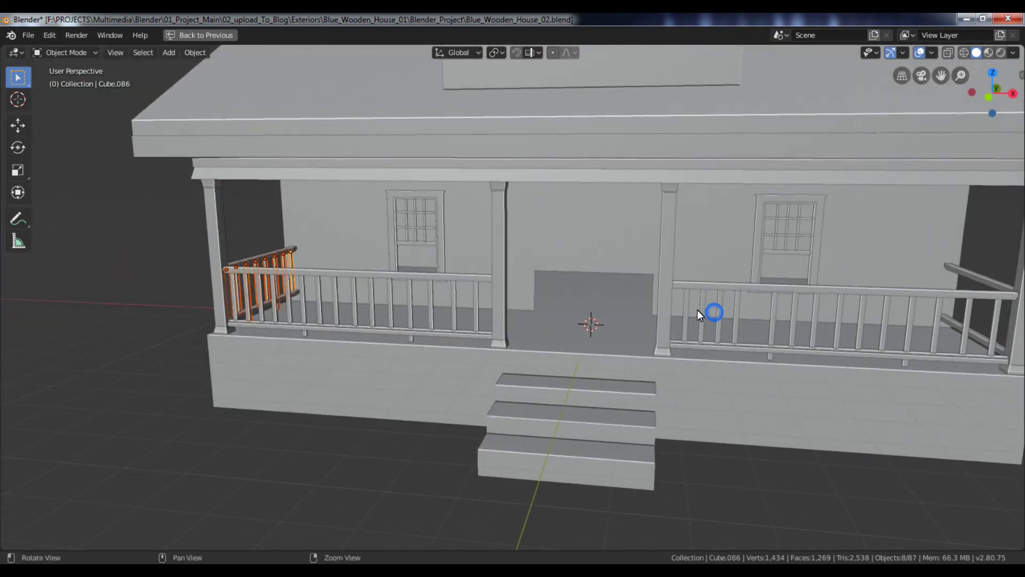
key("KP_3")
key("KP_1")
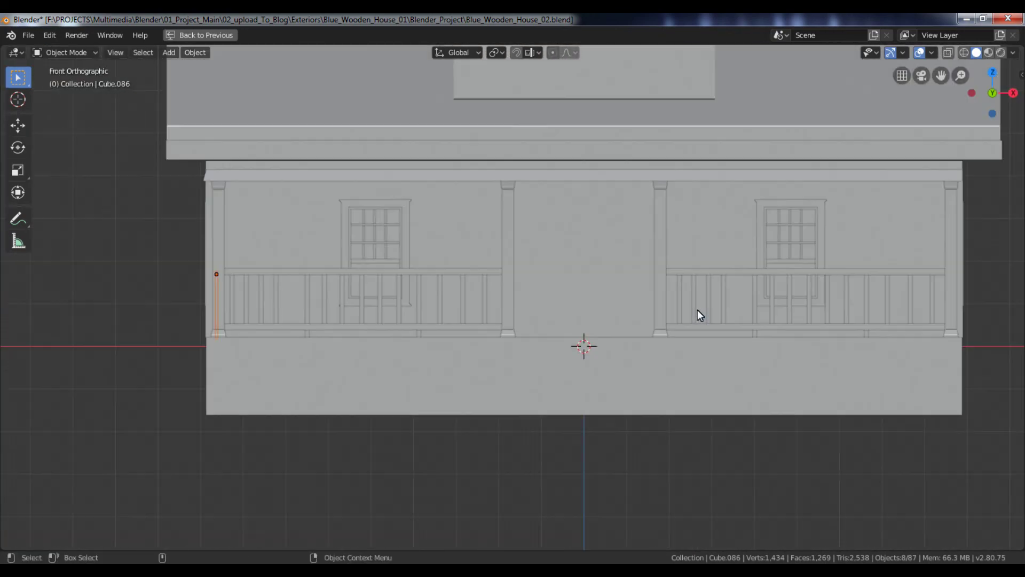
key("shift+d")
key("x")
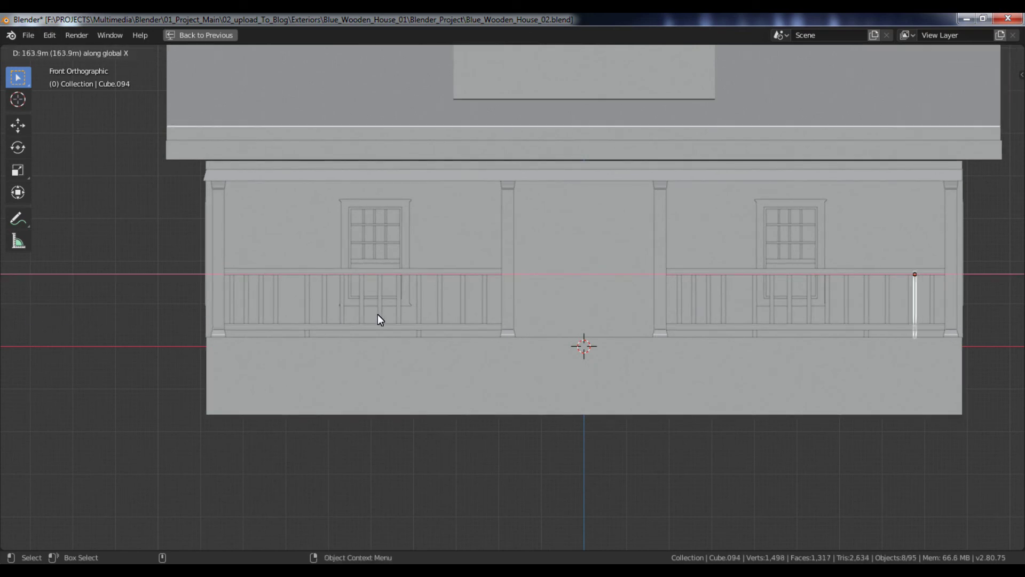
left_click(410, 314)
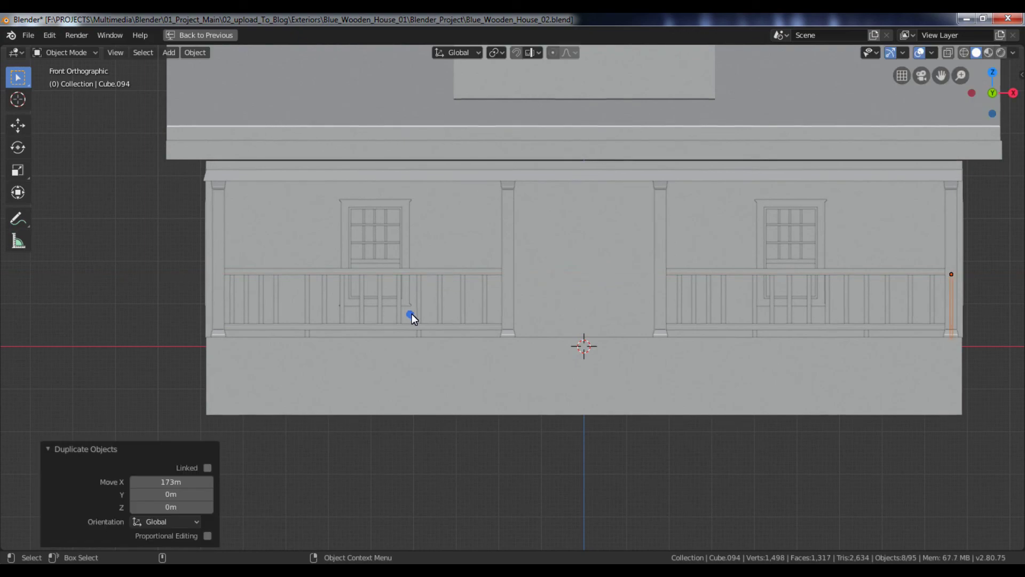
Nudge the copied balusters 0.0266 m along X to align them with the opposite side railing, and save the file
key("KP_Decimal")
middle_click_drag(545, 302, 543, 259)
scroll(556, 289, "up", 6)
middle_click_drag(572, 320, 644, 278)
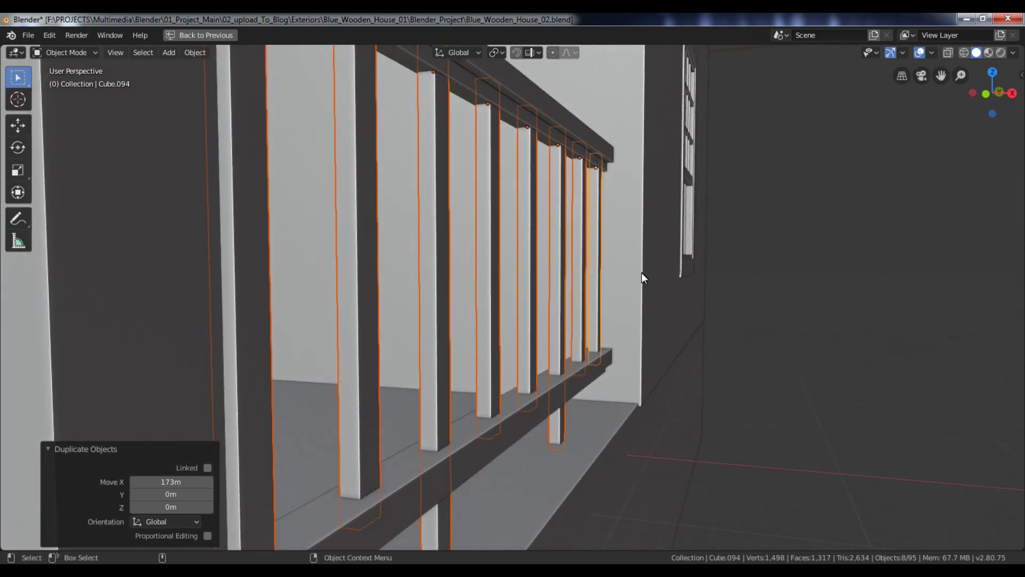
key("g")
key("x")
left_click(665, 268)
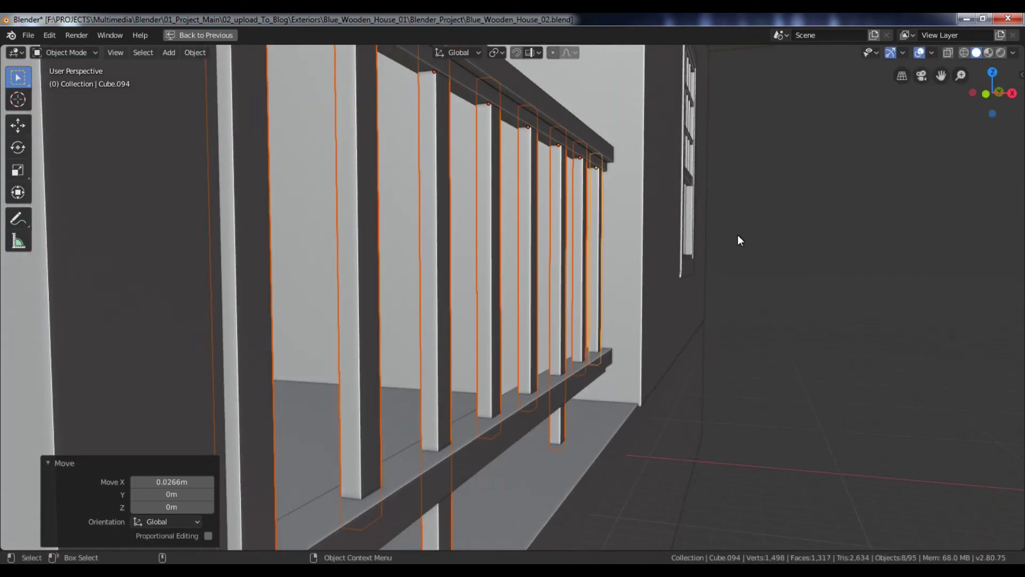
left_click(844, 223)
key("ctrl+s")
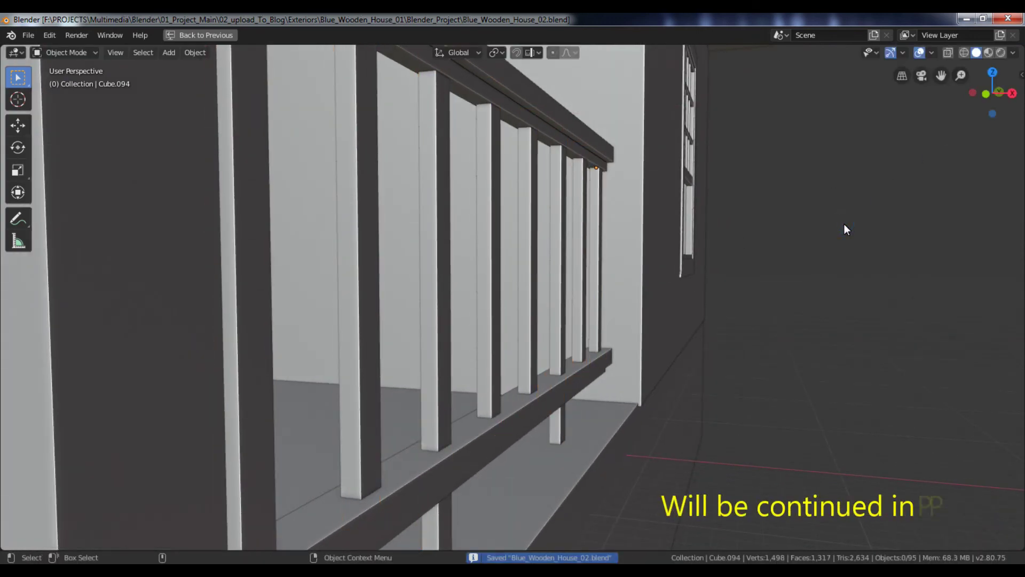
key("F10")
right_click_drag(834, 473, 534, 298, "alt")
left_click_drag(534, 295, 636, 374, "alt")
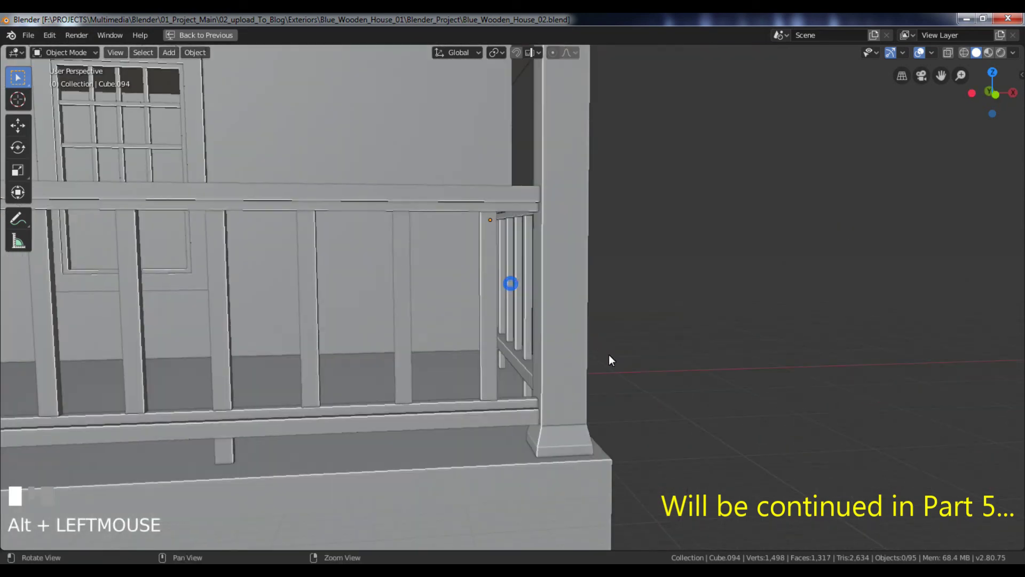
right_click_drag(608, 354, 342, 221, "alt")
middle_click_drag(341, 220, 783, 222, "alt")
right_click_drag(783, 222, 519, 223, "alt")
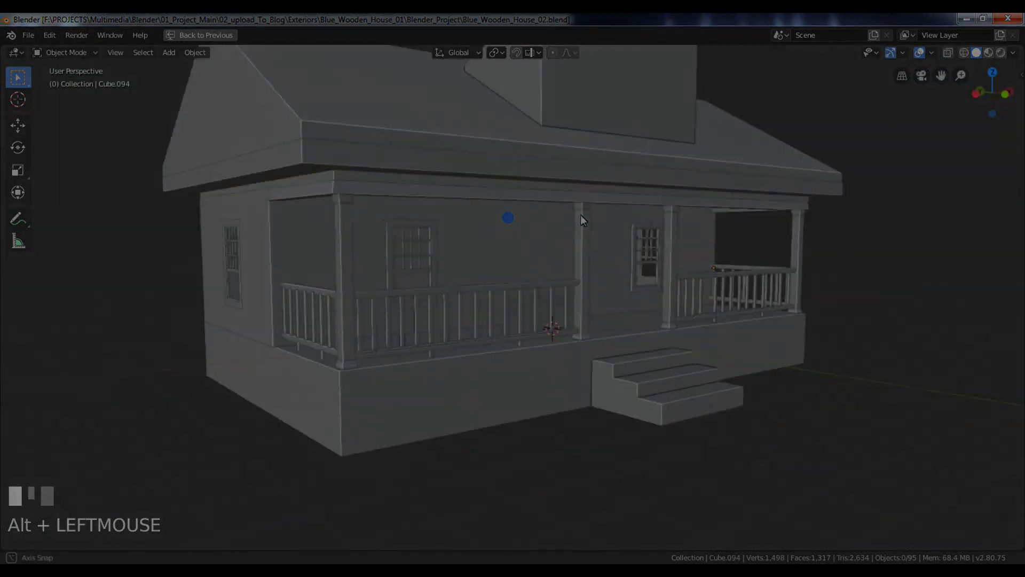